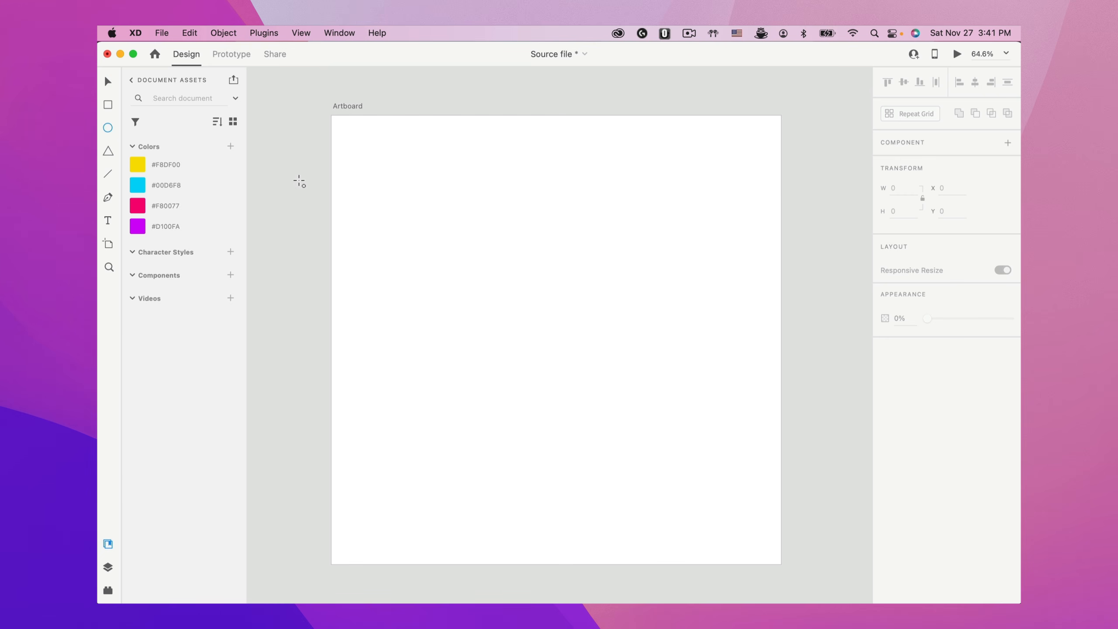
# Step: Draw a circle on the XD artboard and set its width to 100, making it 100×100
pyautogui.moveTo(440, 219); pyautogui.dragTo(484, 263)
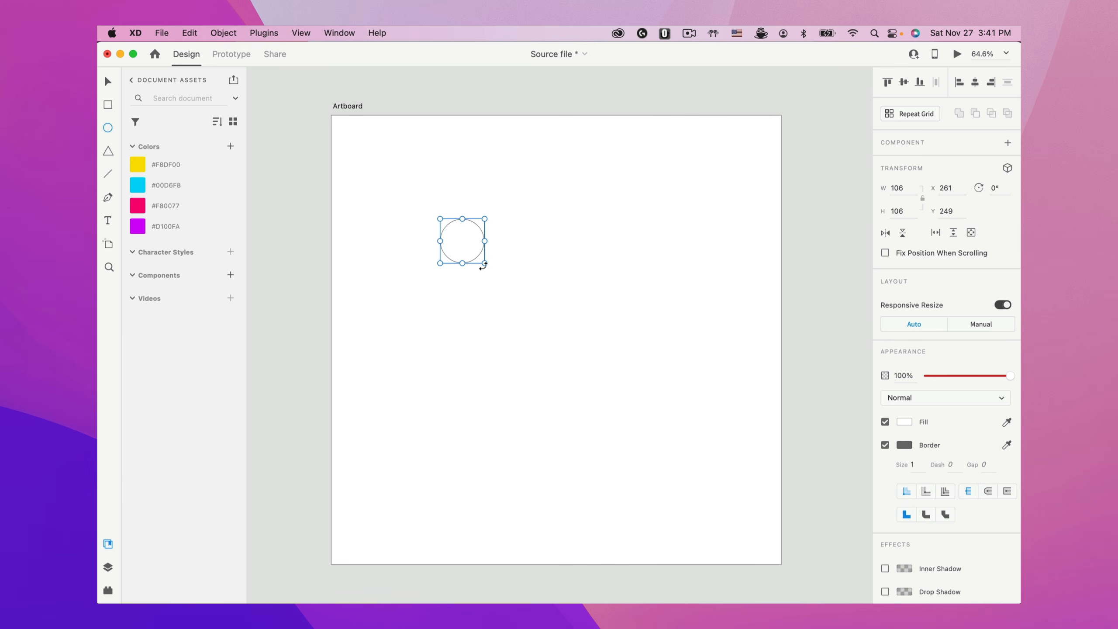
pyautogui.click(908, 189)
pyautogui.write('100')
pyautogui.press('Return')
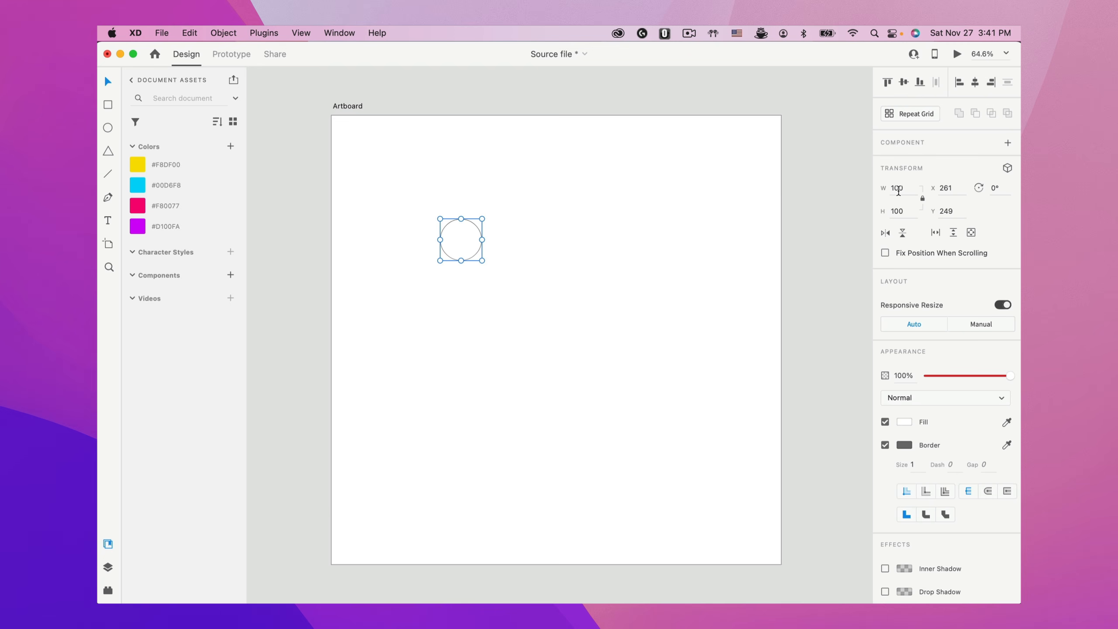
# Step: Remove the circle's border, fill it yellow #F8DF00, and duplicate it to the right in pink #F80077
pyautogui.click(885, 446)
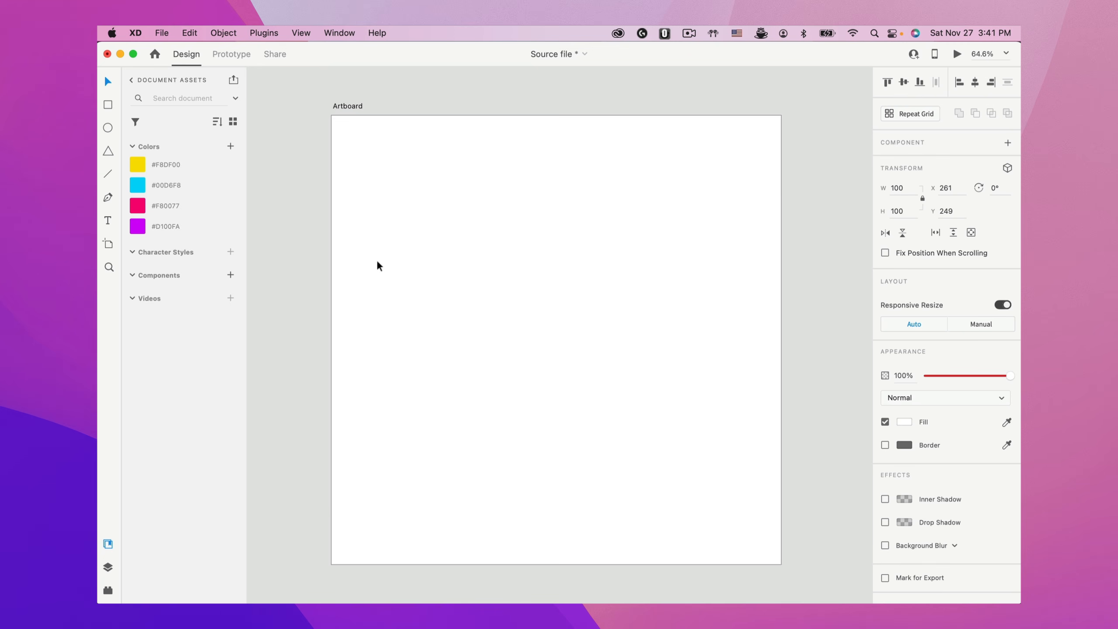
pyautogui.click(145, 168)
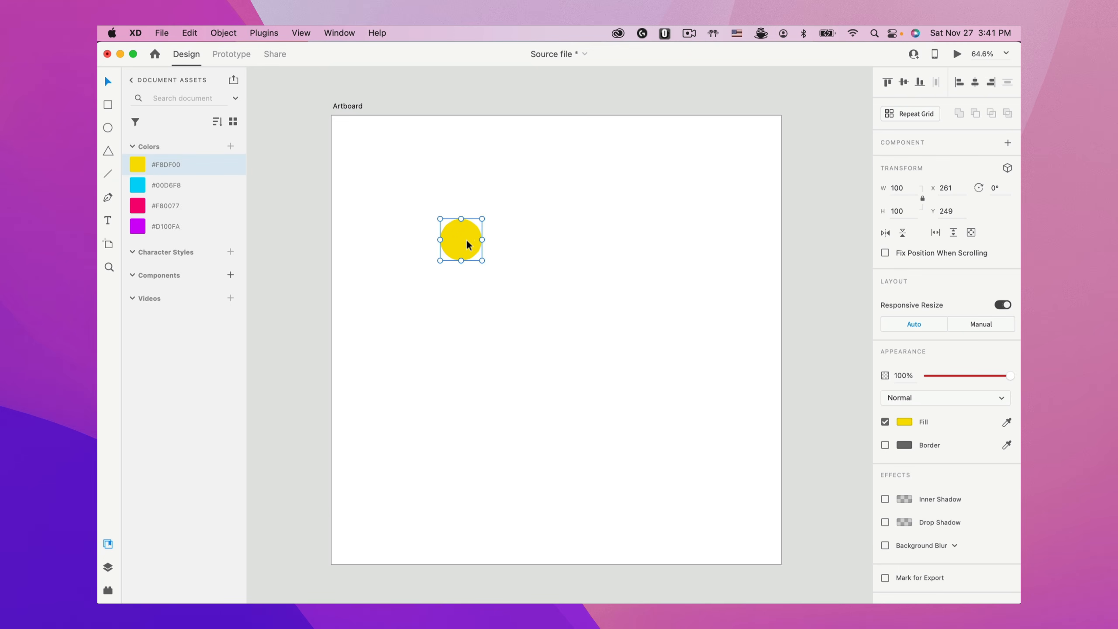
pyautogui.moveTo(460, 244); pyautogui.dragTo(537, 251)
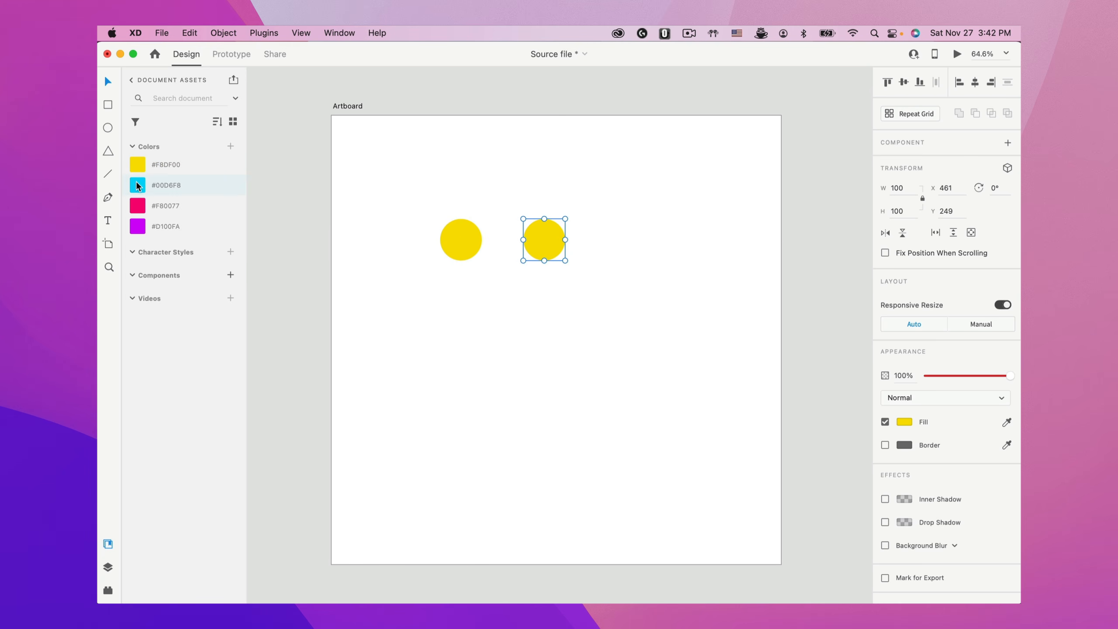
pyautogui.click(138, 214)
# Step: Duplicate the pair below, recolor them cyan #00D6F8 and purple #D100FA, and centre the grid
pyautogui.keyDown('shift'); pyautogui.click(442, 242); pyautogui.keyUp('shift')
pyautogui.moveTo(443, 241); pyautogui.dragTo(486, 307)
pyautogui.click(462, 242)
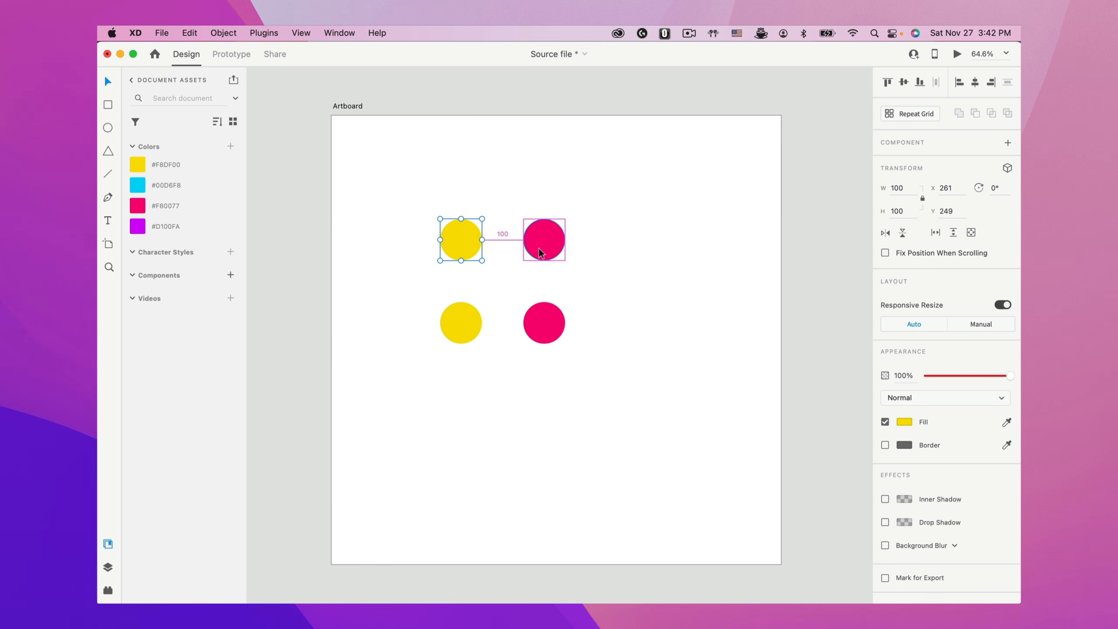
pyautogui.click(544, 336)
pyautogui.click(459, 320)
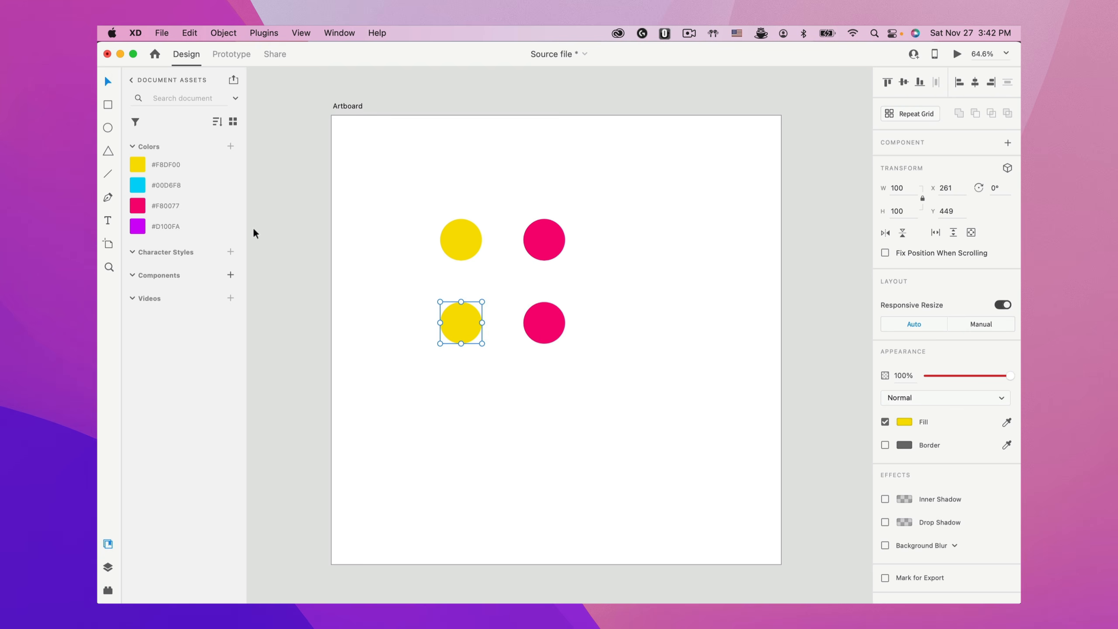
pyautogui.click(127, 185)
pyautogui.click(542, 318)
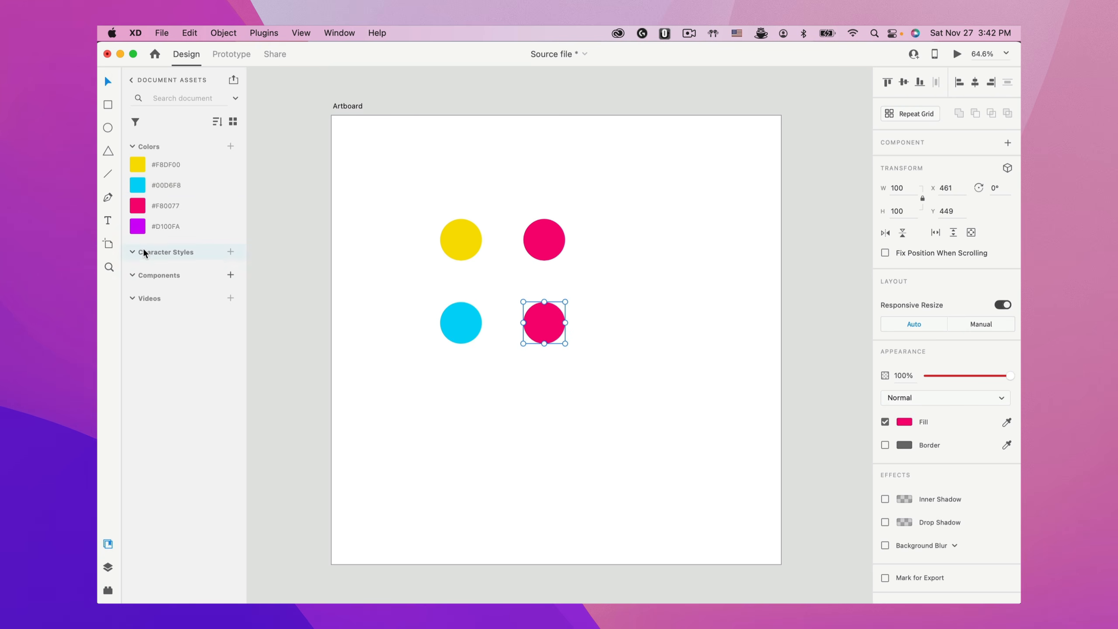
pyautogui.click(137, 227)
pyautogui.moveTo(608, 366); pyautogui.dragTo(515, 300)
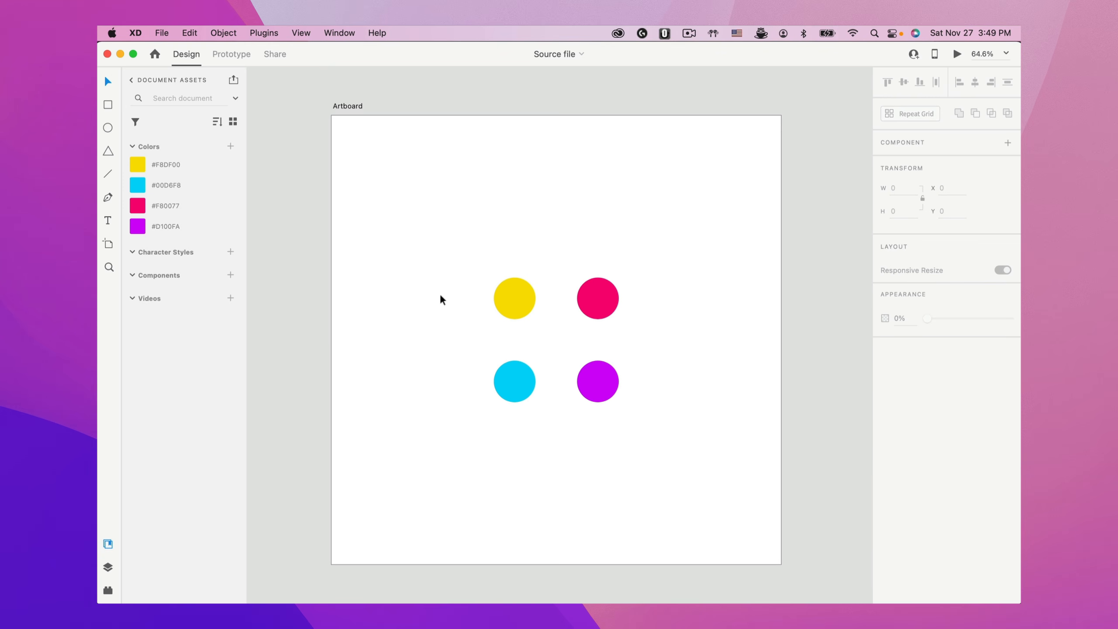
# Step: Check each of the four Ellipse layers in the Layers panel
pyautogui.press('super+a')
pyautogui.click(110, 569)
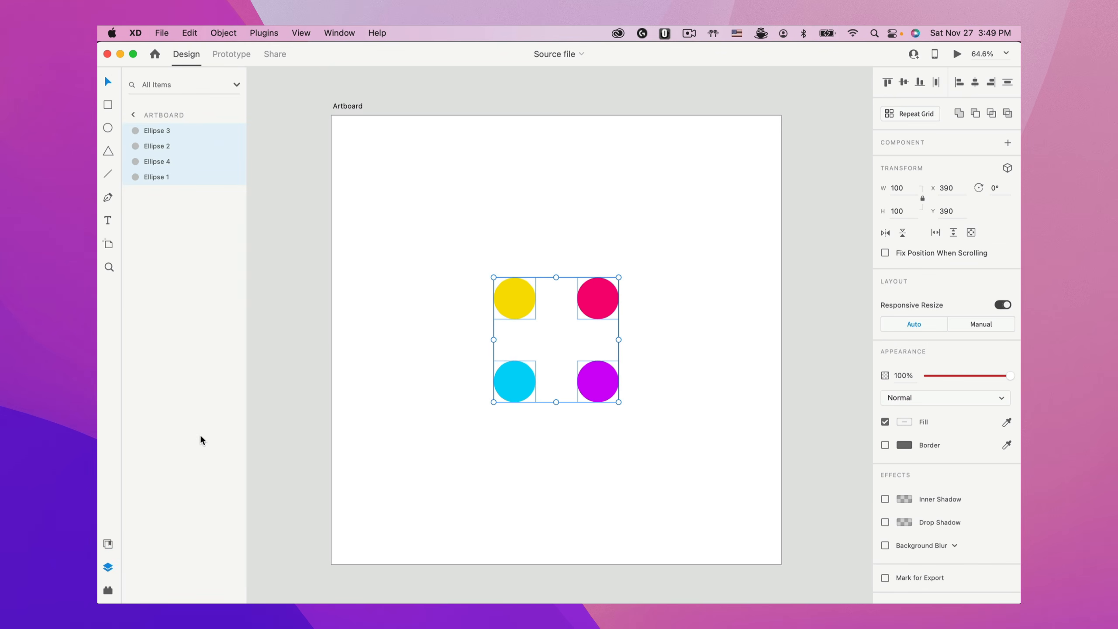
pyautogui.click(155, 176)
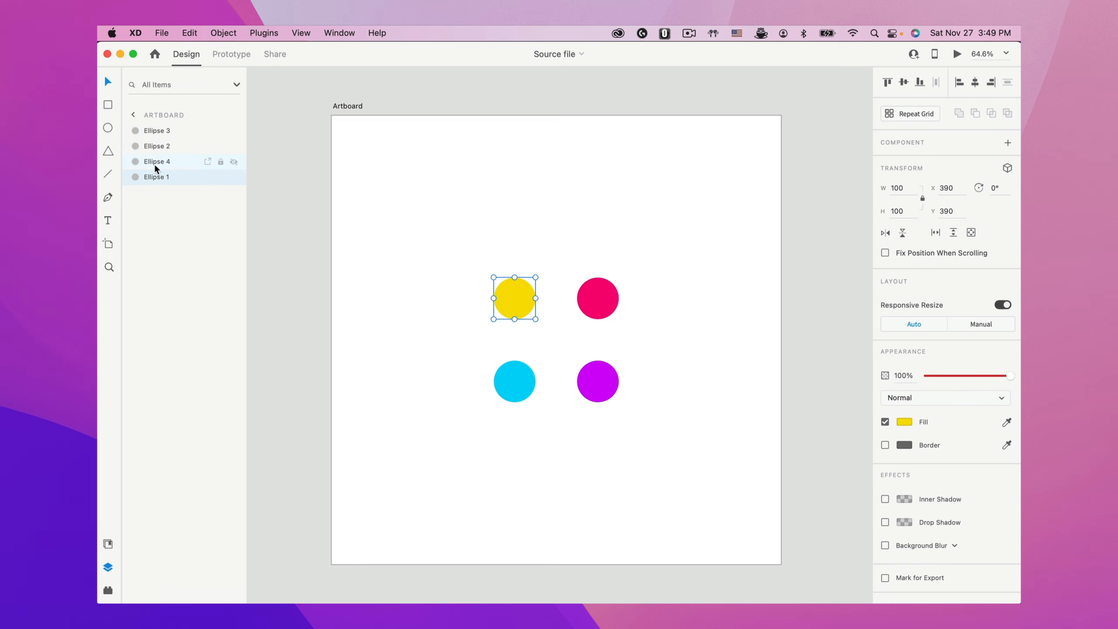
pyautogui.click(156, 161)
pyautogui.click(159, 147)
pyautogui.click(158, 133)
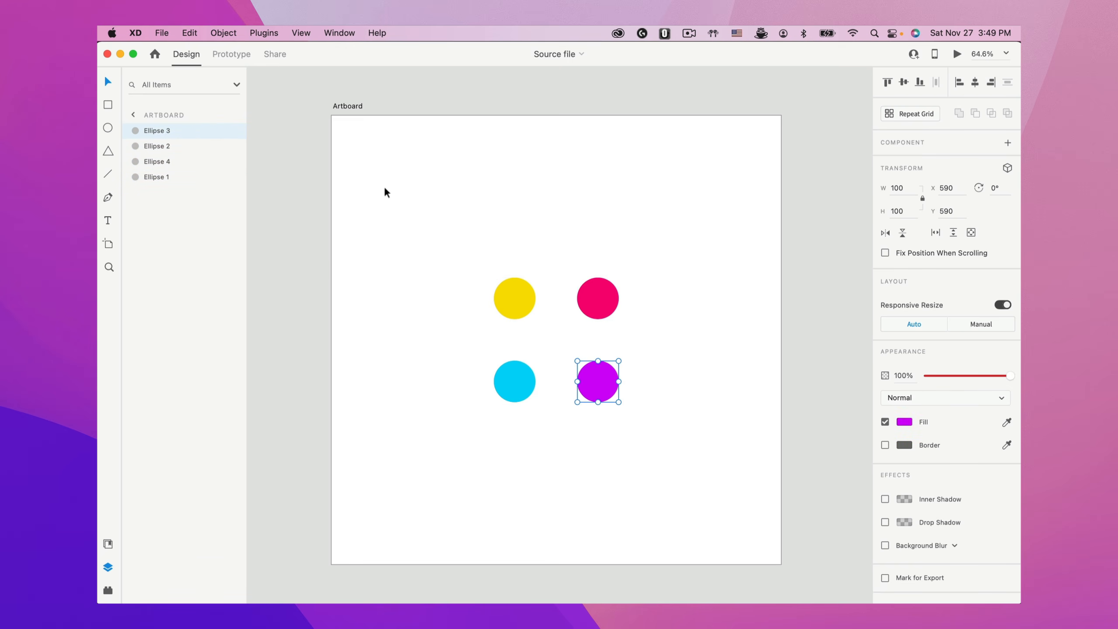
# Step: Rename the artboard 'Loader Animation' and start the export to After Effects
pyautogui.click(429, 198)
pyautogui.click(350, 108)
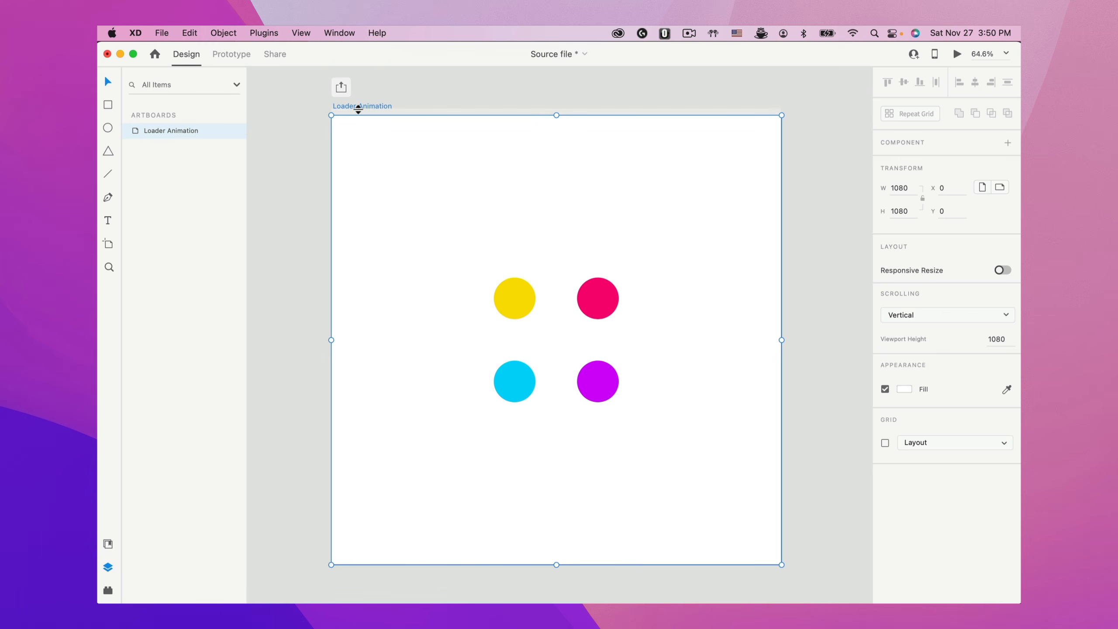
pyautogui.click(162, 33)
pyautogui.moveTo(189, 250)
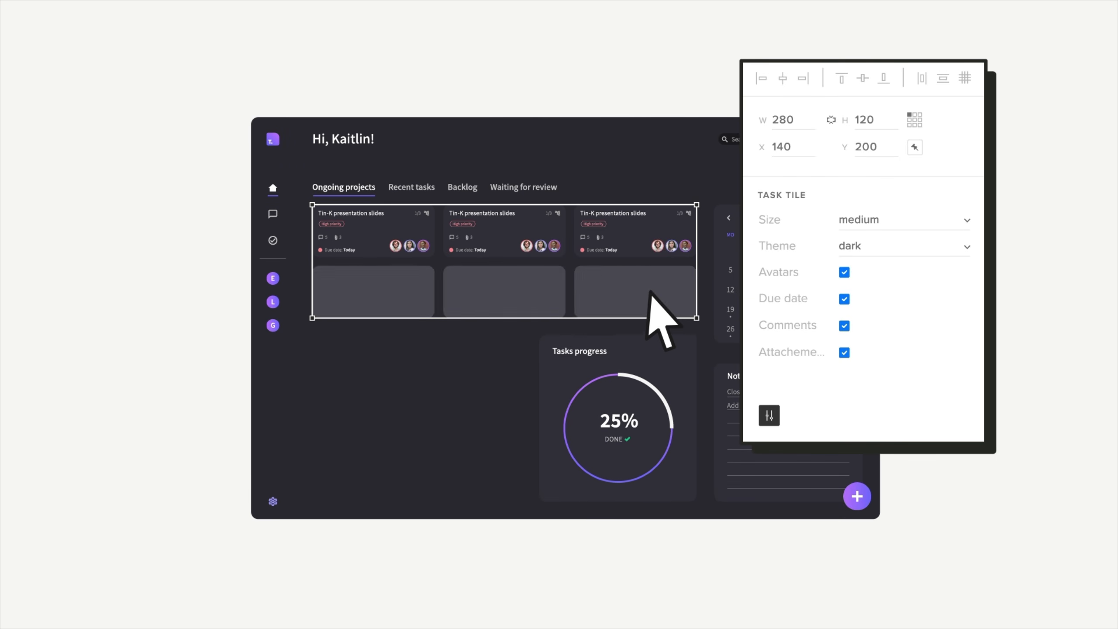
# Step: Complete the export so Loader Animation opens in After Effects as a four-ellipse composition
pyautogui.click(880, 220)
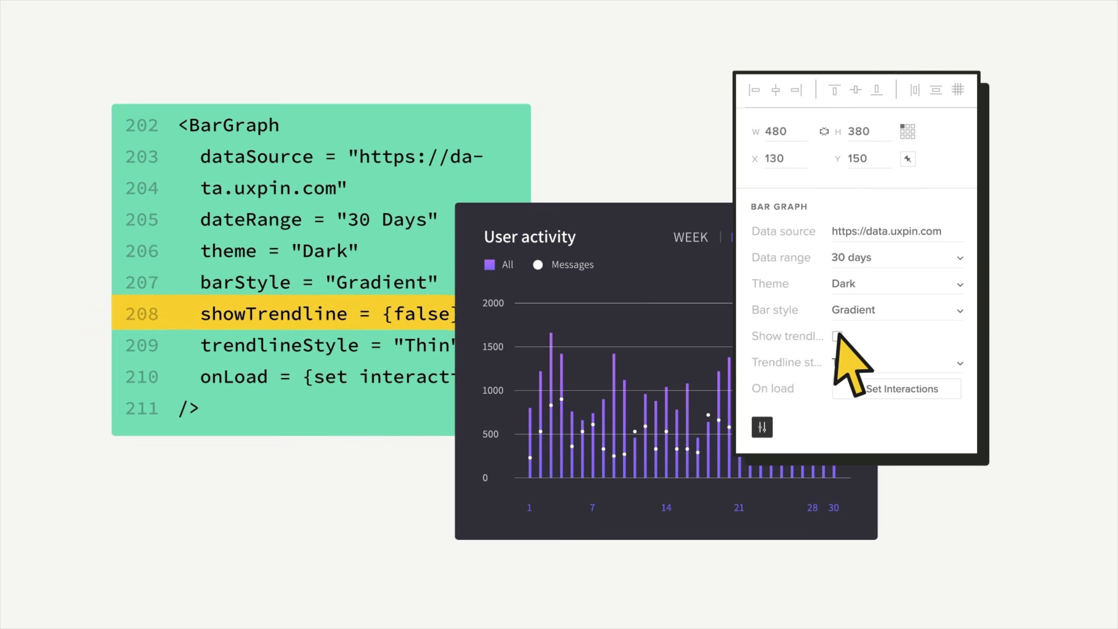
pyautogui.click(837, 336)
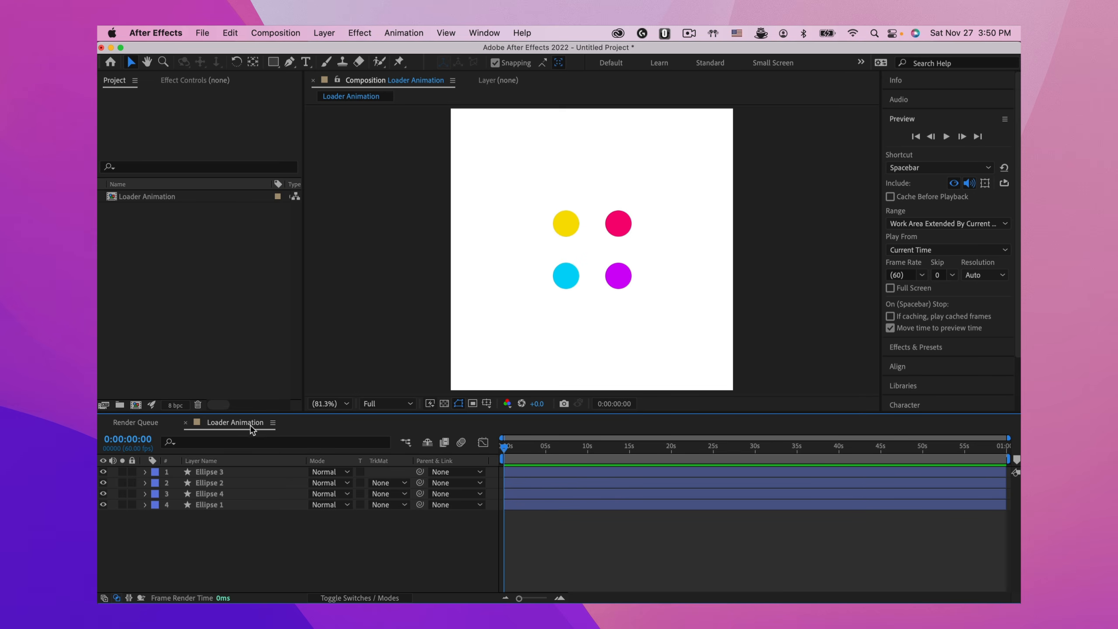
# Step: Check the Ellipse 1, 4, 2 and 3 layers, then switch to Illustrator's Lottieinai.ai
pyautogui.click(214, 504)
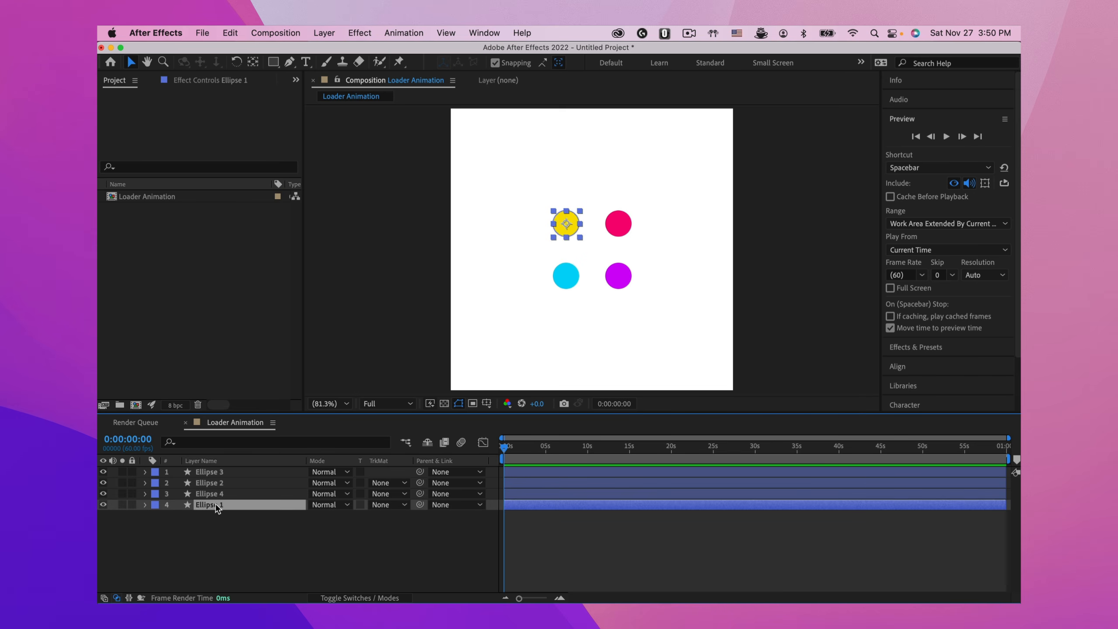
pyautogui.click(220, 494)
pyautogui.click(228, 482)
pyautogui.click(228, 476)
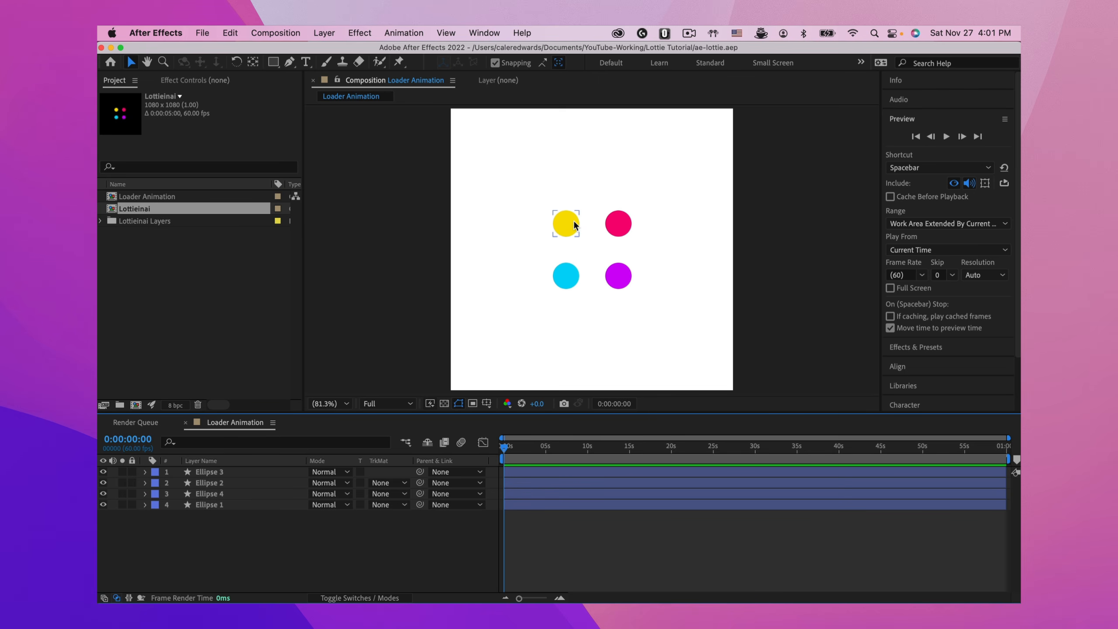
pyautogui.press('super+Tab')
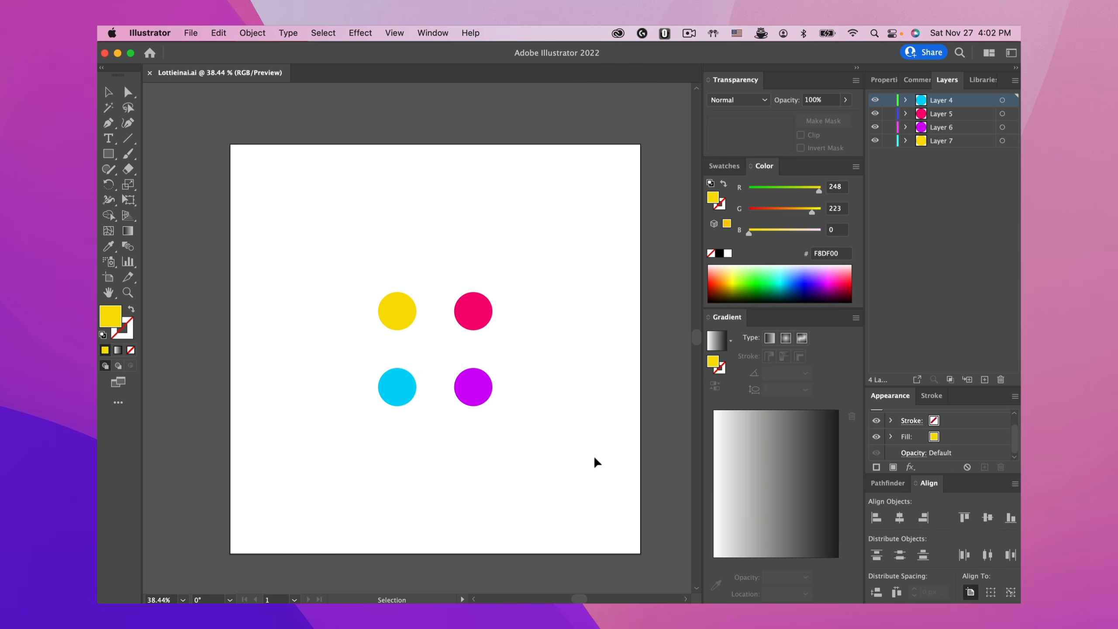
# Step: Group the four circles and release the group into separate sublayers
pyautogui.moveTo(593, 468); pyautogui.dragTo(365, 259)
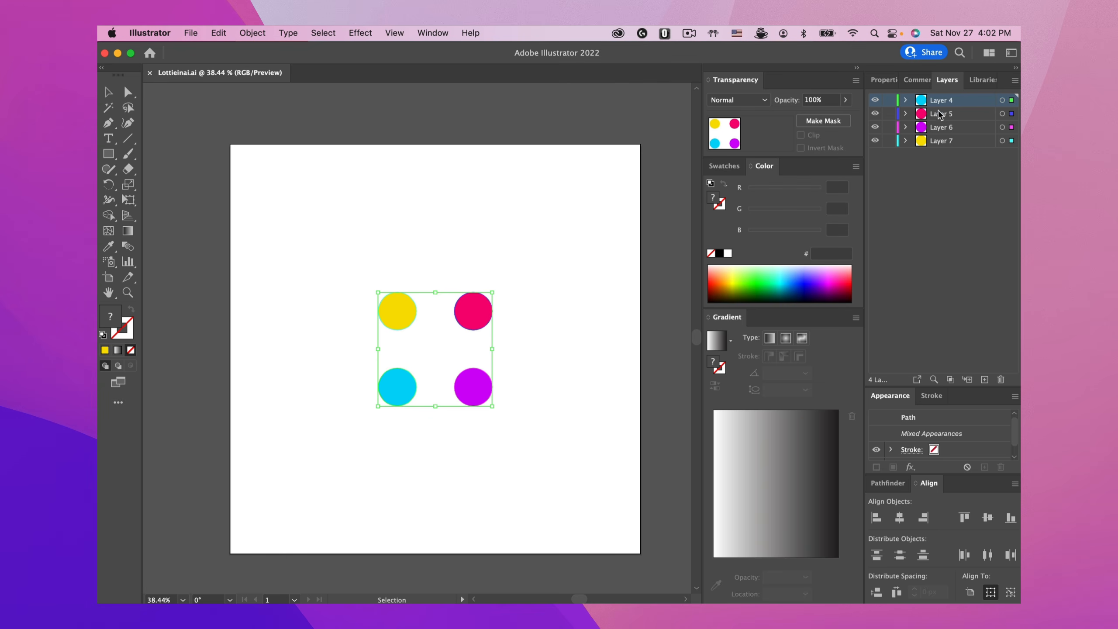
pyautogui.press('super+g')
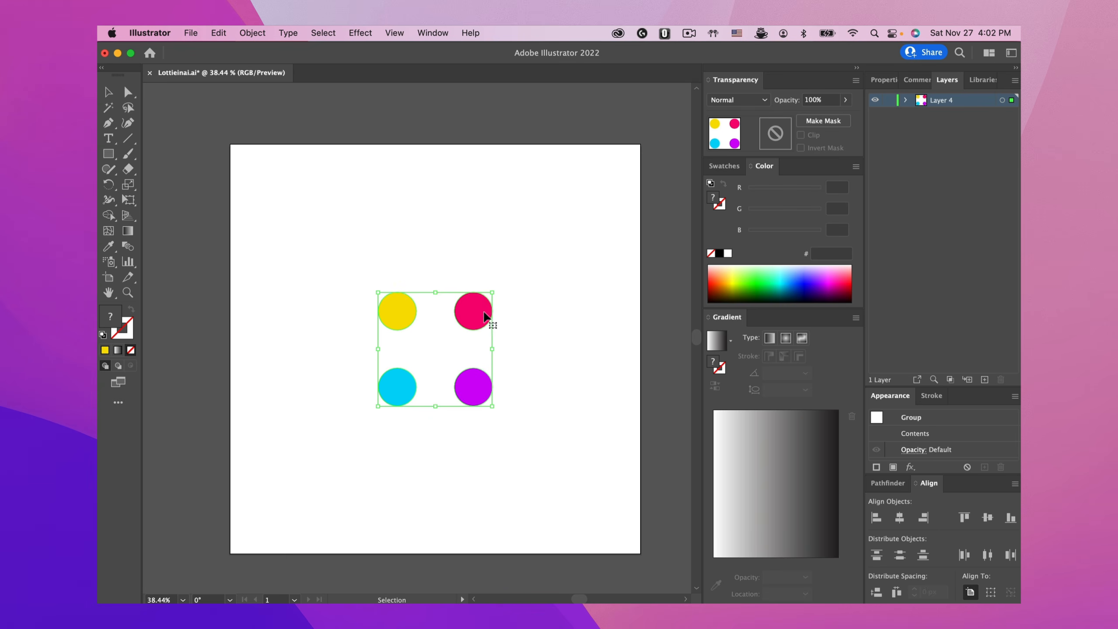
pyautogui.click(905, 101)
pyautogui.click(921, 114)
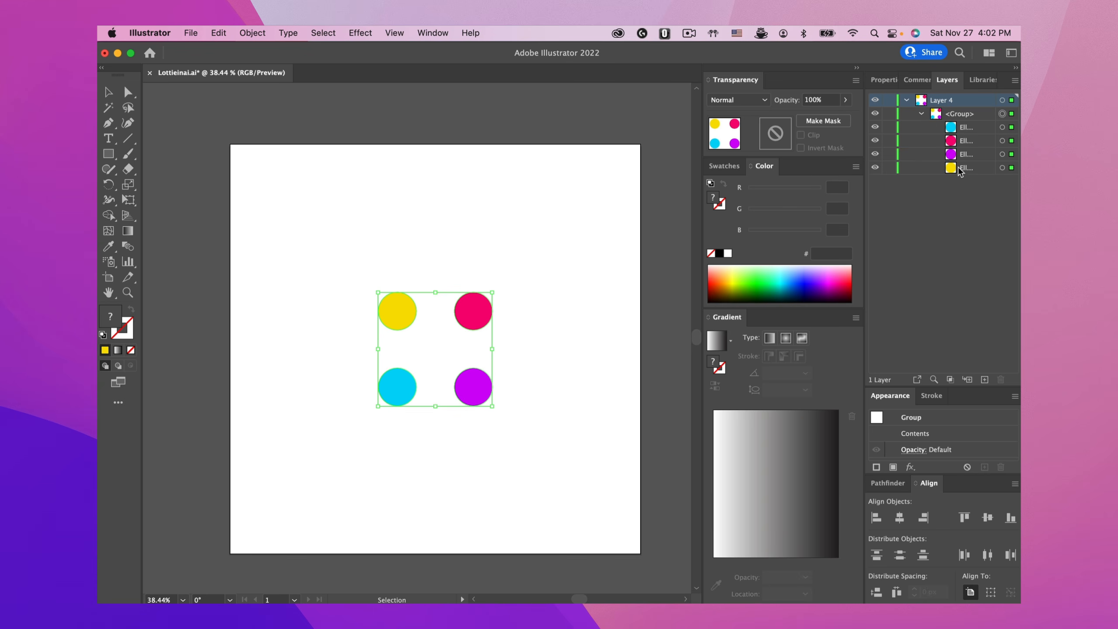
pyautogui.click(955, 116)
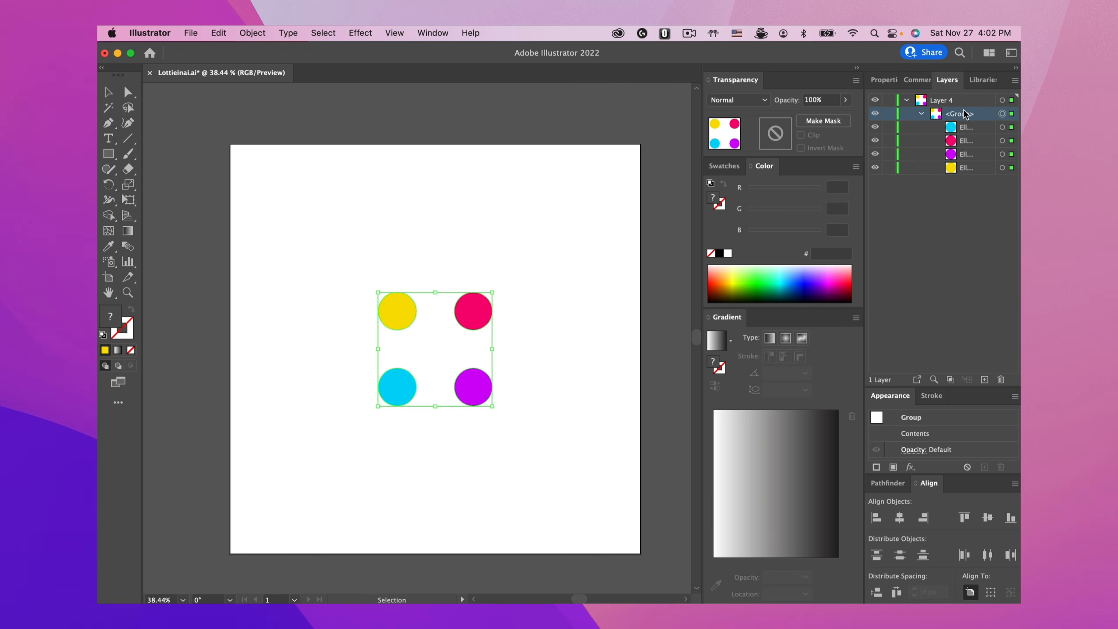
pyautogui.click(1015, 80)
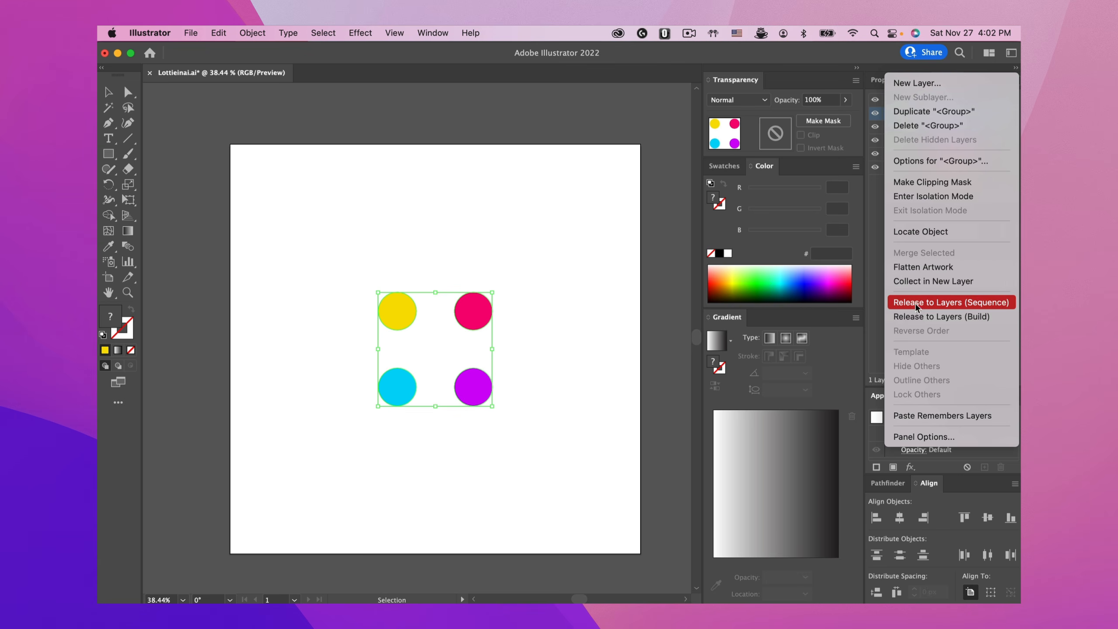
pyautogui.click(983, 303)
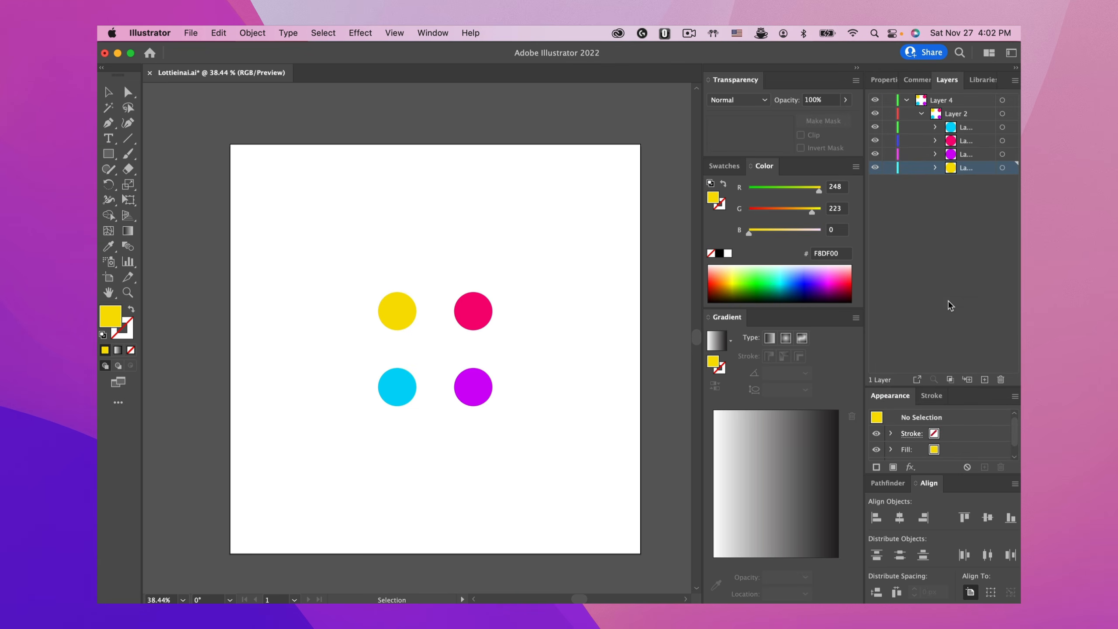
# Step: Move the four dot sublayers to top level, delete empty Layer 4, and save the file
pyautogui.click(964, 152)
pyautogui.click(965, 140)
pyautogui.click(966, 129)
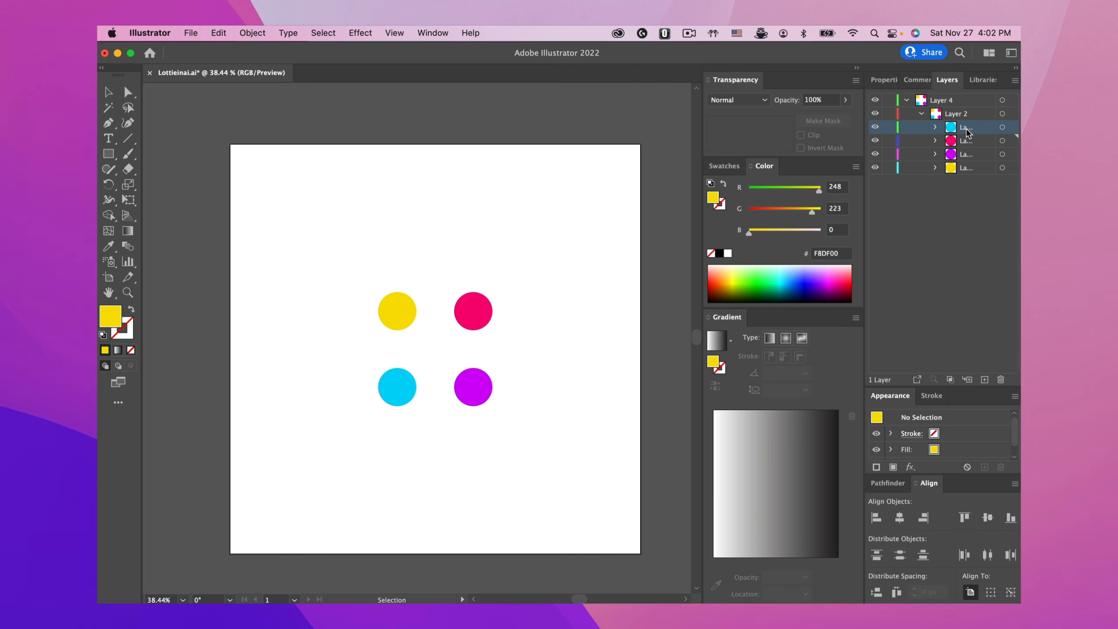
pyautogui.keyDown('shift'); pyautogui.click(963, 168); pyautogui.keyUp('shift')
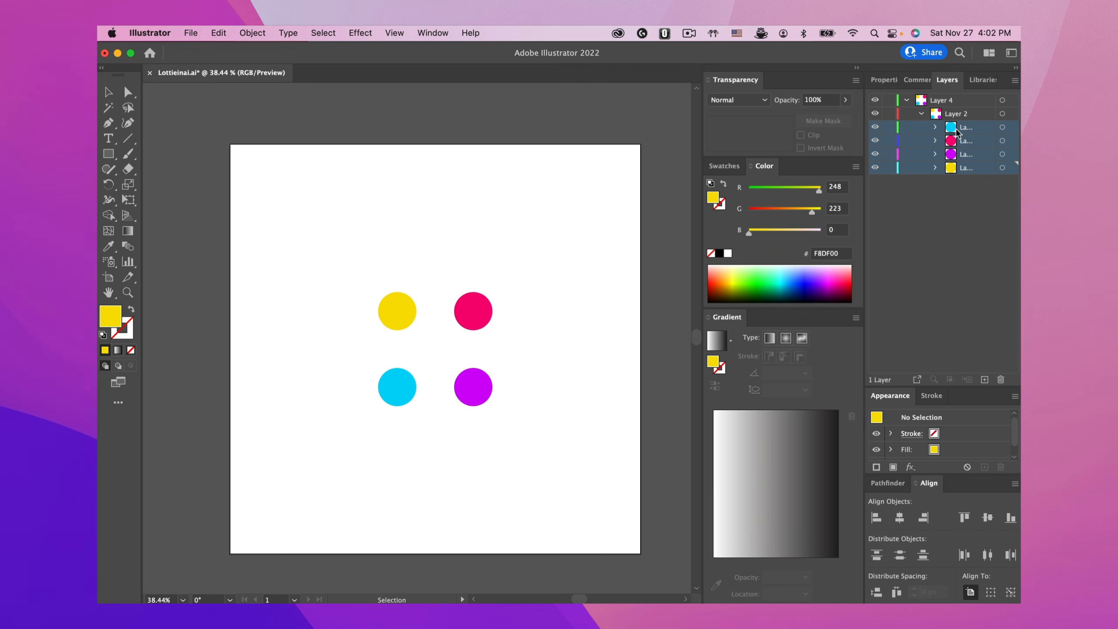
pyautogui.moveTo(957, 133); pyautogui.dragTo(962, 94)
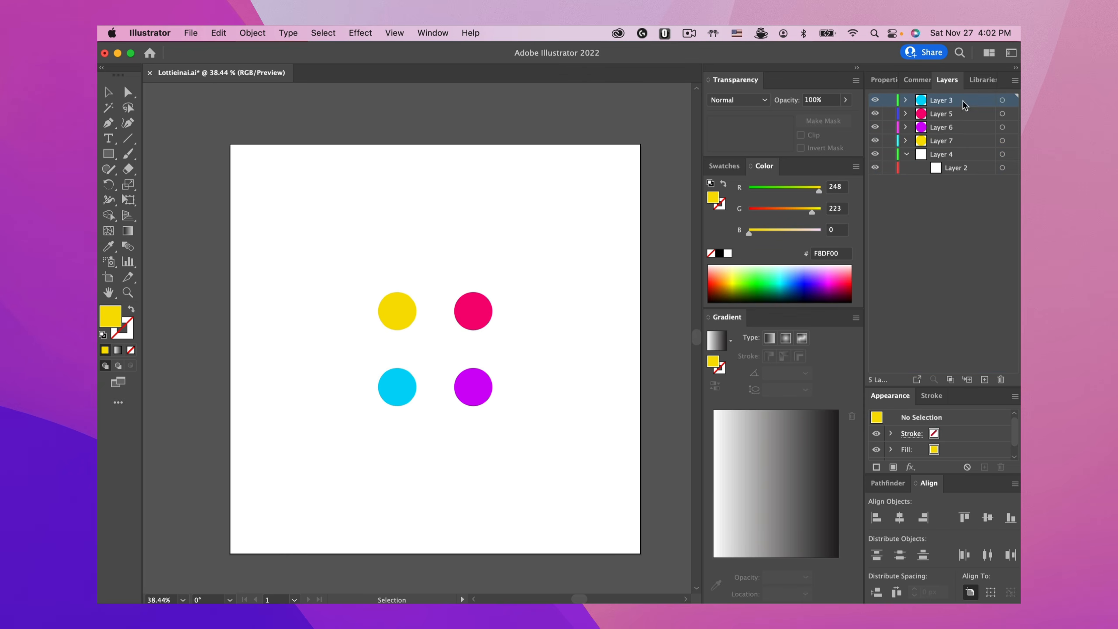
pyautogui.click(951, 157)
pyautogui.click(1001, 379)
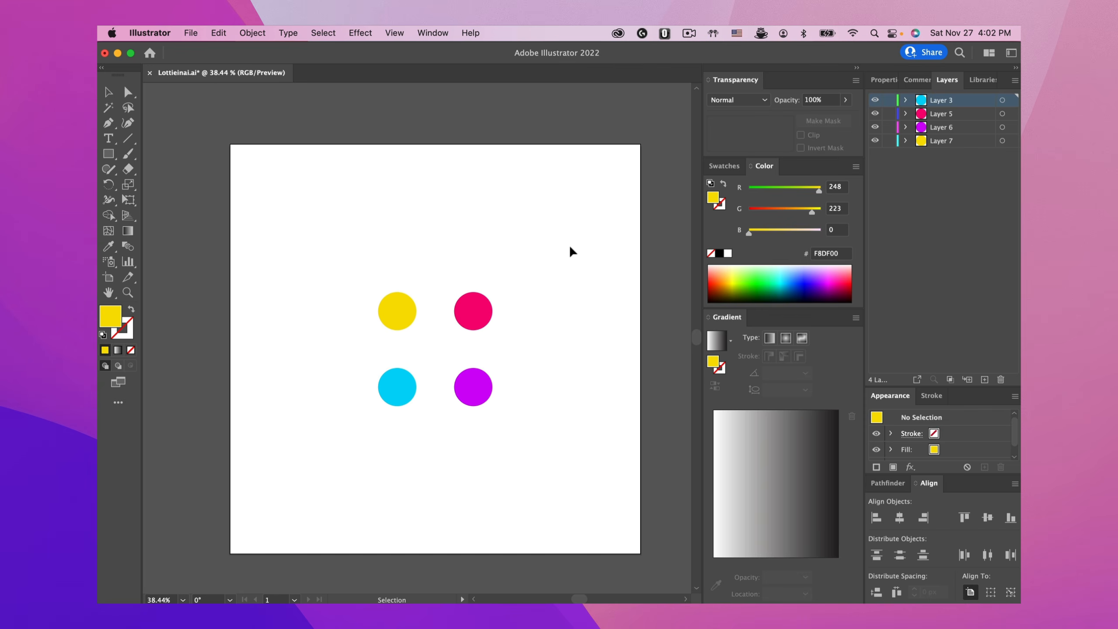
pyautogui.click(199, 34)
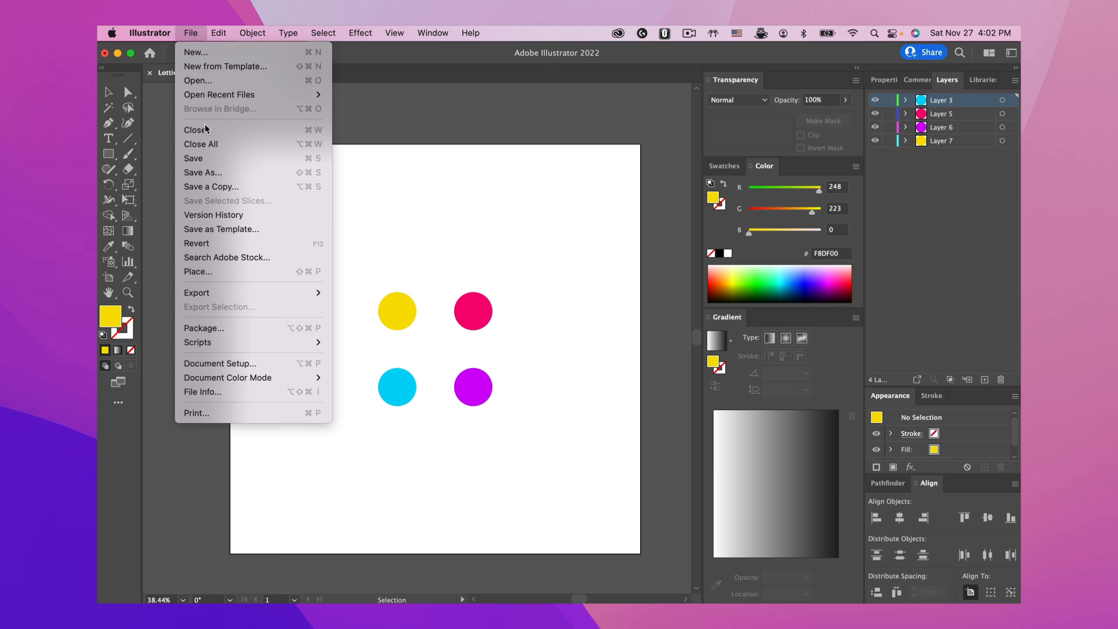
pyautogui.click(229, 159)
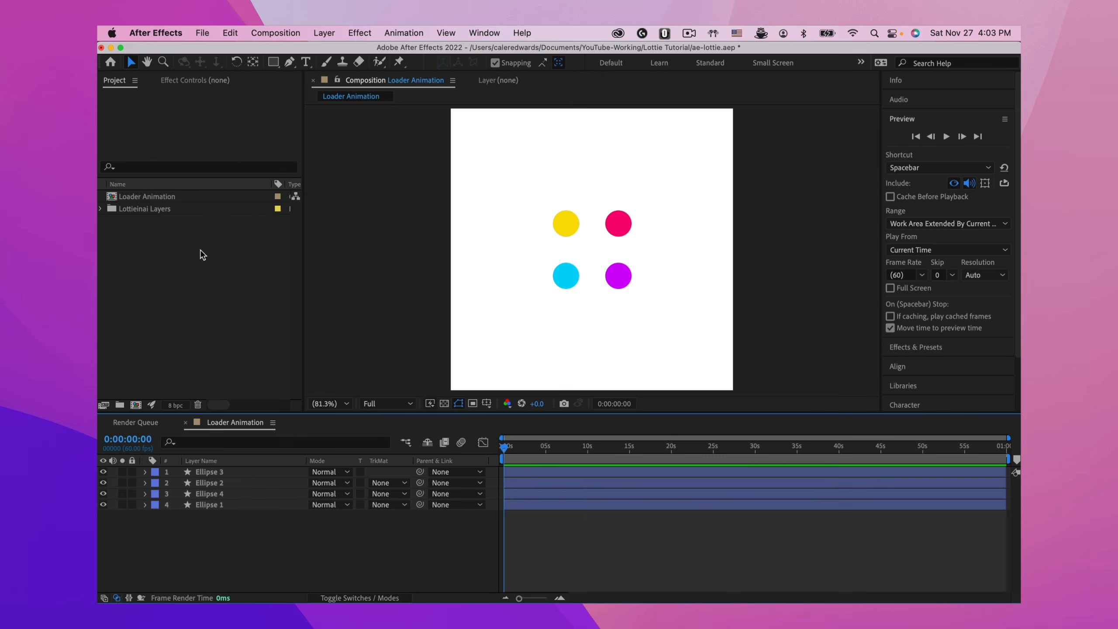
# Step: Import Lottieinai.ai into the After Effects project as a Composition
pyautogui.click(199, 33)
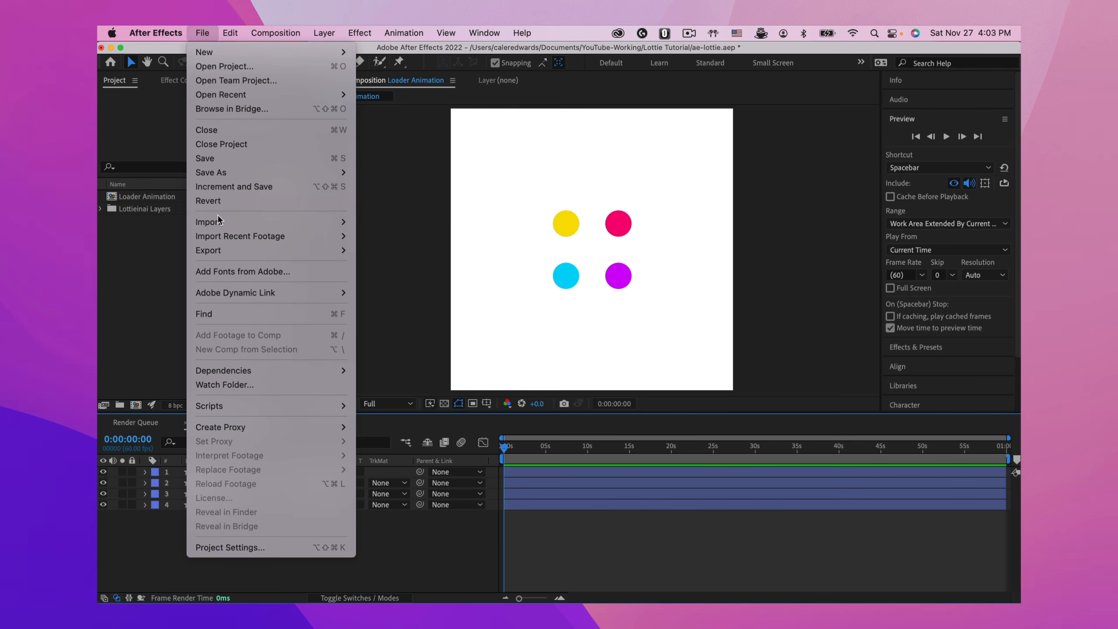
pyautogui.moveTo(246, 222)
pyautogui.click(366, 224)
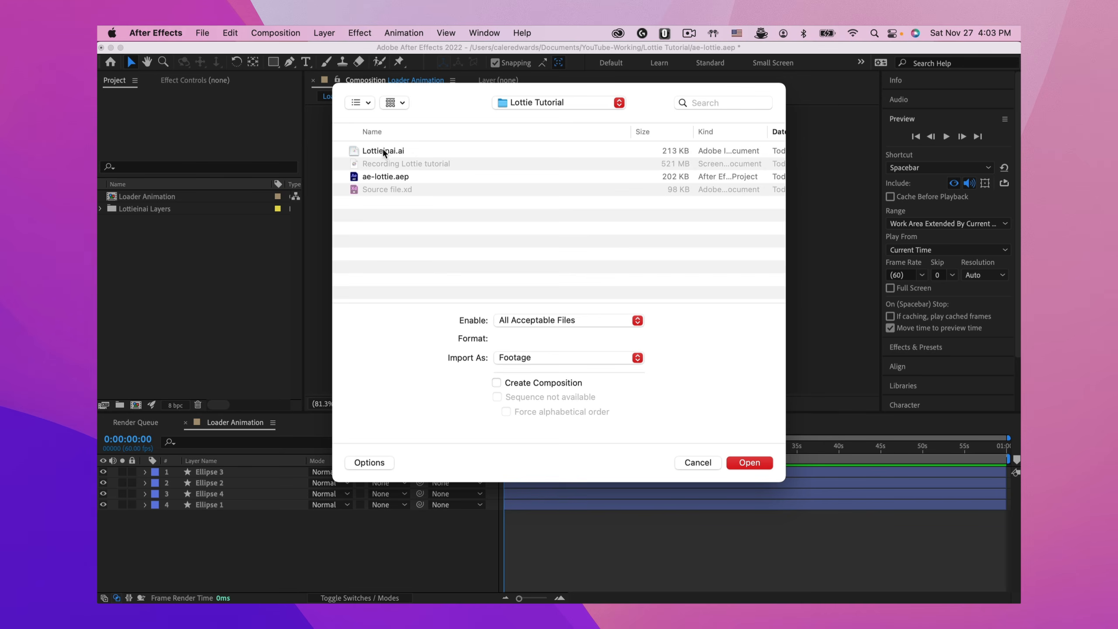
pyautogui.click(382, 151)
pyautogui.click(738, 464)
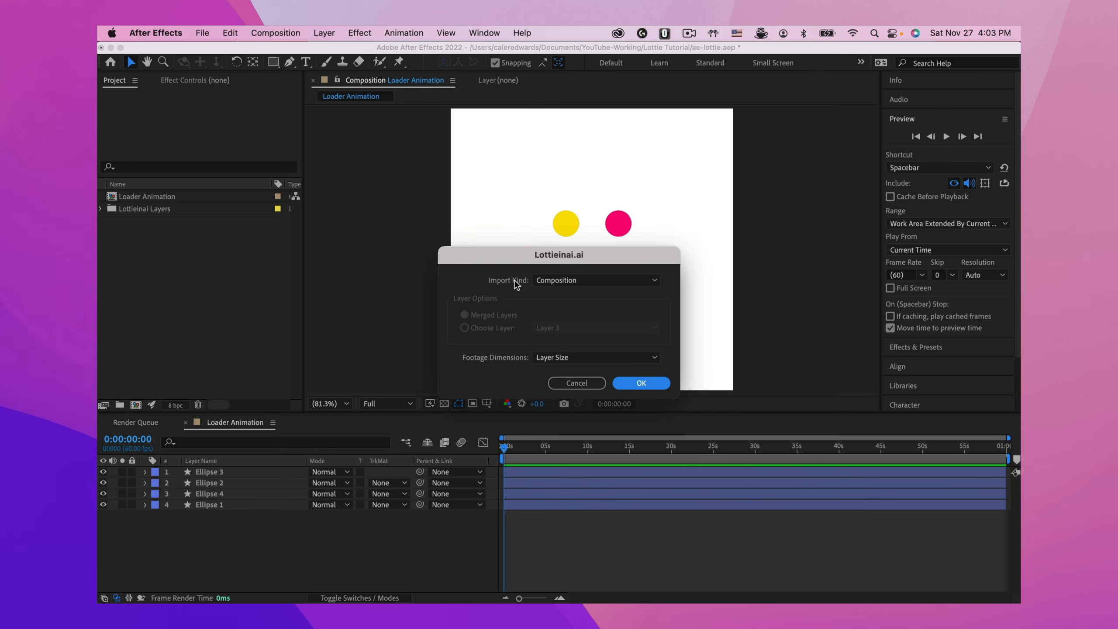
pyautogui.click(549, 282)
pyautogui.click(576, 310)
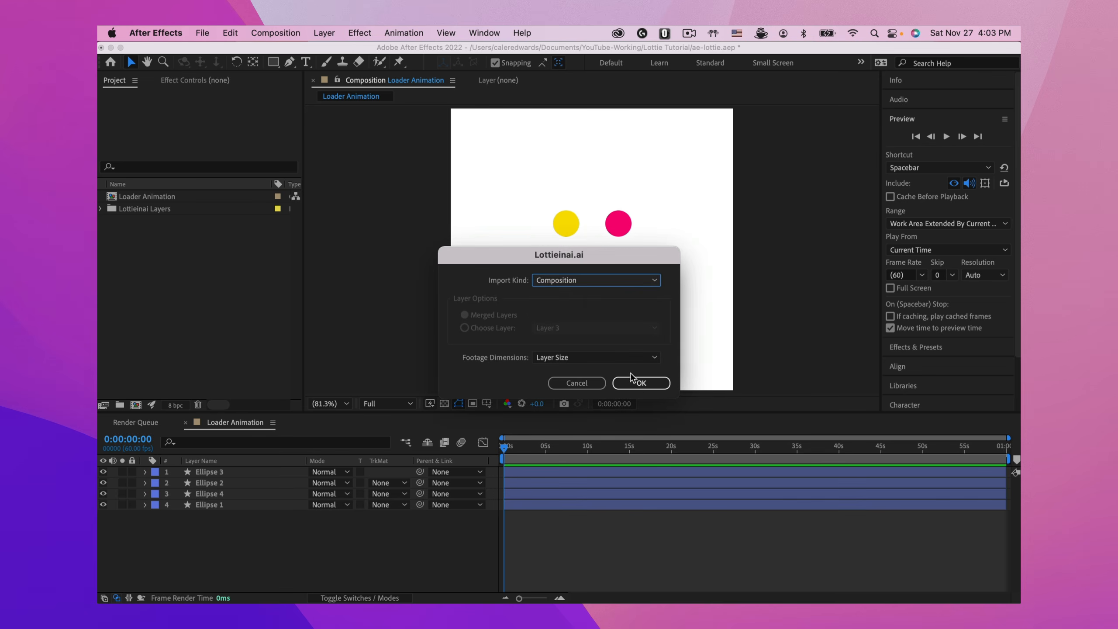
pyautogui.click(641, 382)
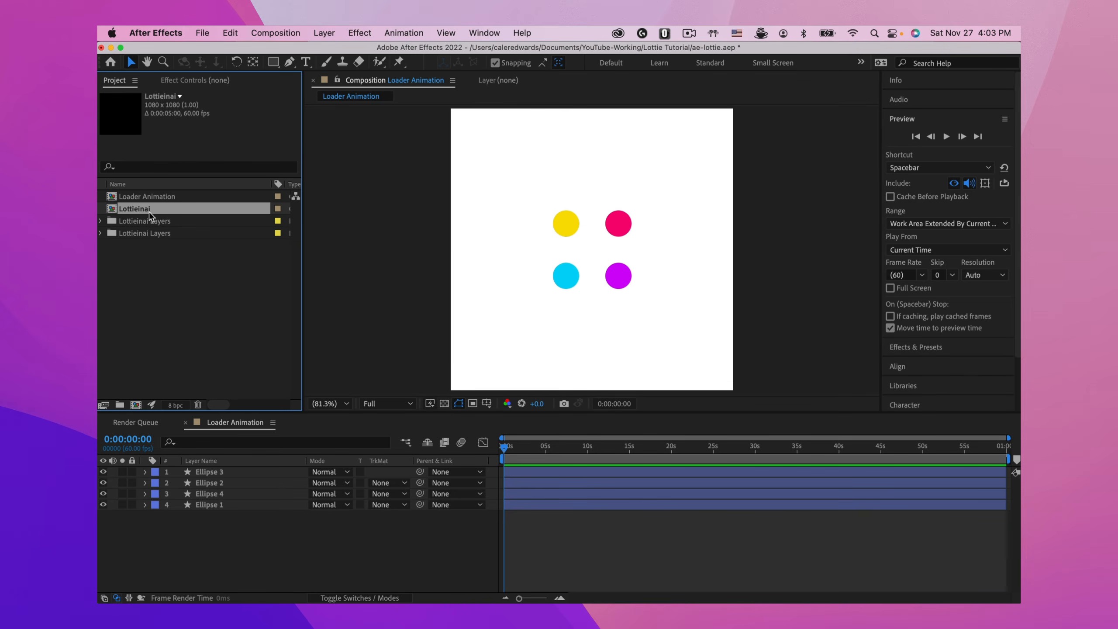
# Step: Open the Lottieinai composition and check each dot's layer
pyautogui.doubleClick(115, 209)
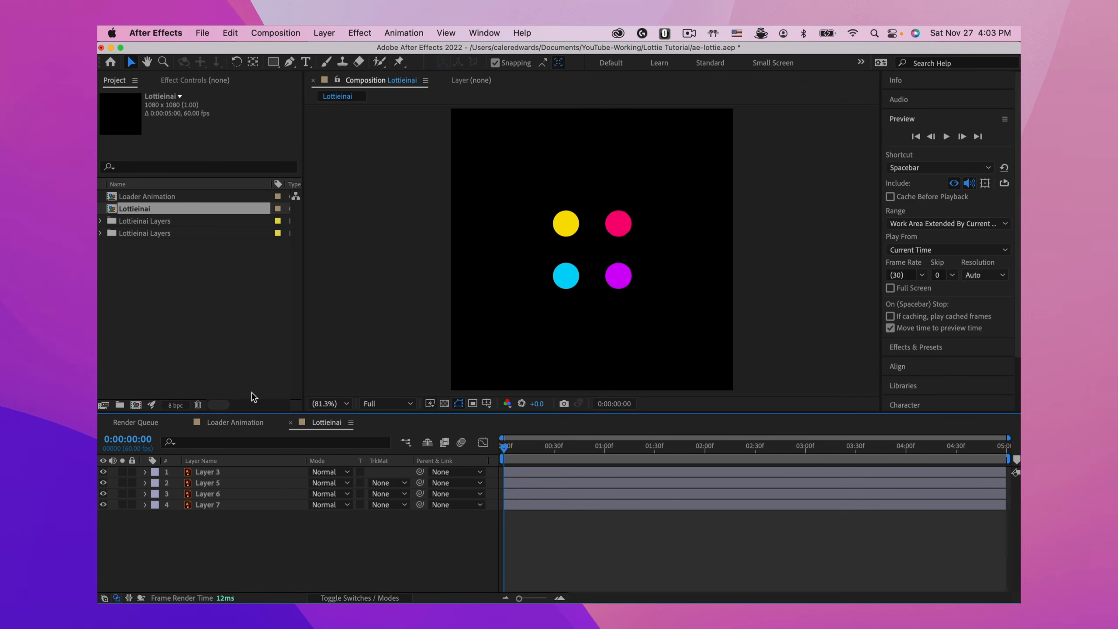
pyautogui.click(211, 504)
pyautogui.press('super+Up')
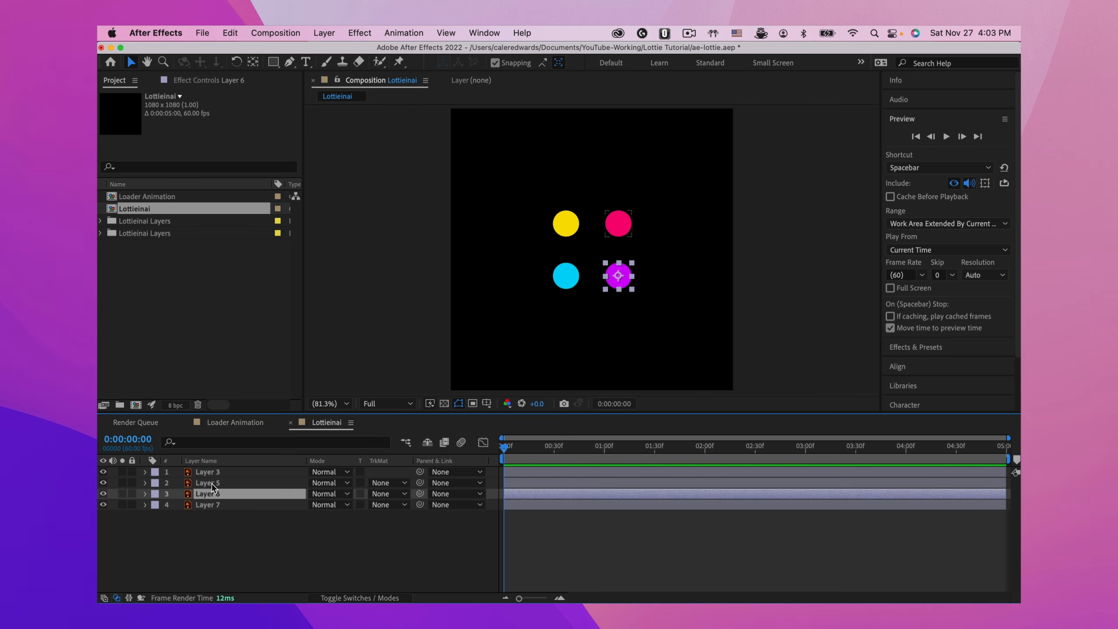
pyautogui.press('super+Up')
pyautogui.press('super+Up')
pyautogui.press('super+Down')
pyautogui.click(214, 506)
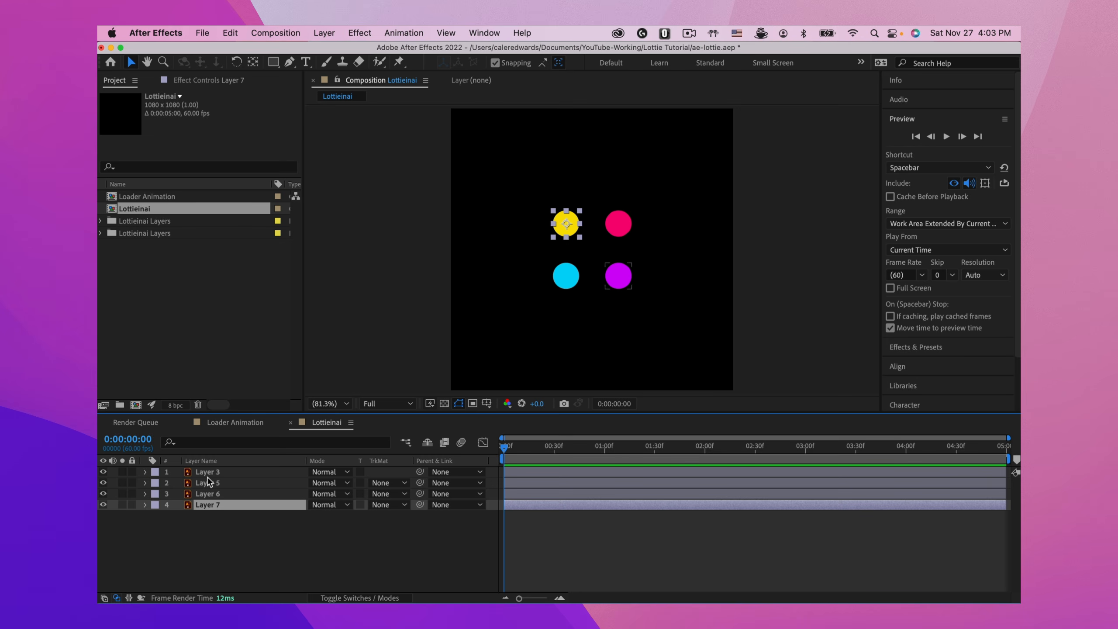
# Step: Convert the four dot layers with Create Shapes from Vector Layer and delete the originals
pyautogui.press('super+a')
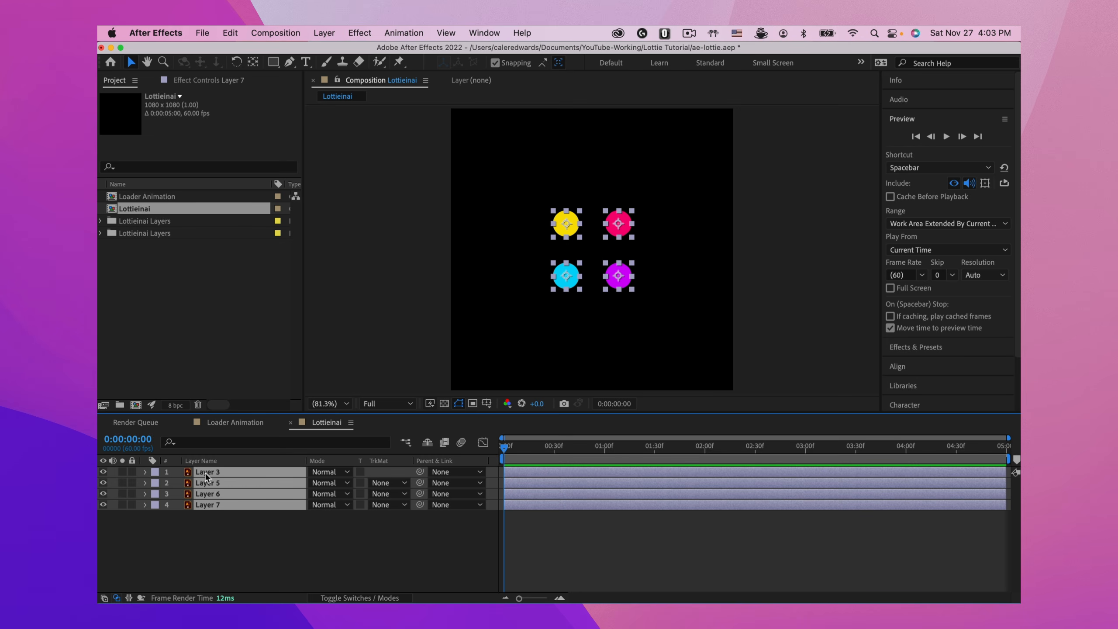
pyautogui.rightClick(206, 476)
pyautogui.moveTo(230, 492)
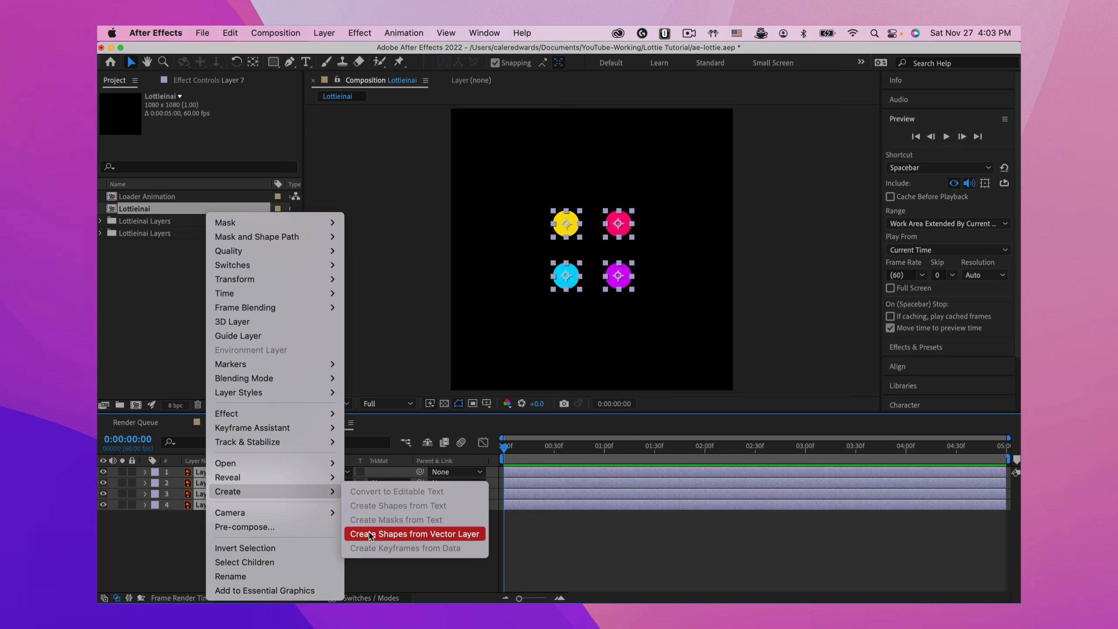
pyautogui.click(463, 538)
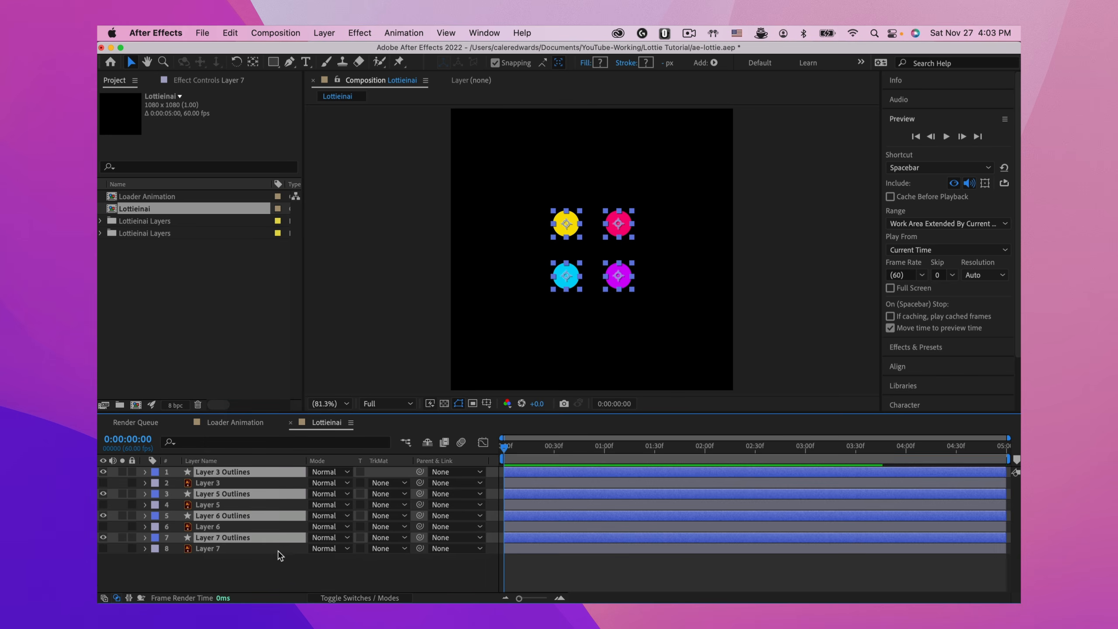
pyautogui.moveTo(249, 542); pyautogui.dragTo(246, 555)
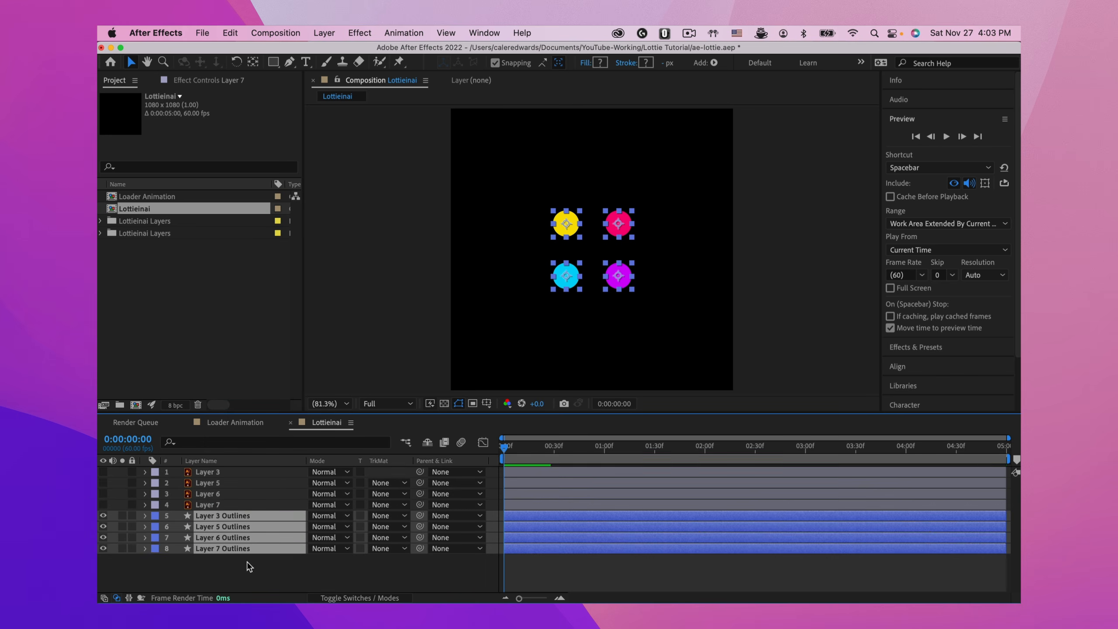
pyautogui.click(214, 507)
pyautogui.keyDown('shift'); pyautogui.click(213, 472); pyautogui.keyUp('shift')
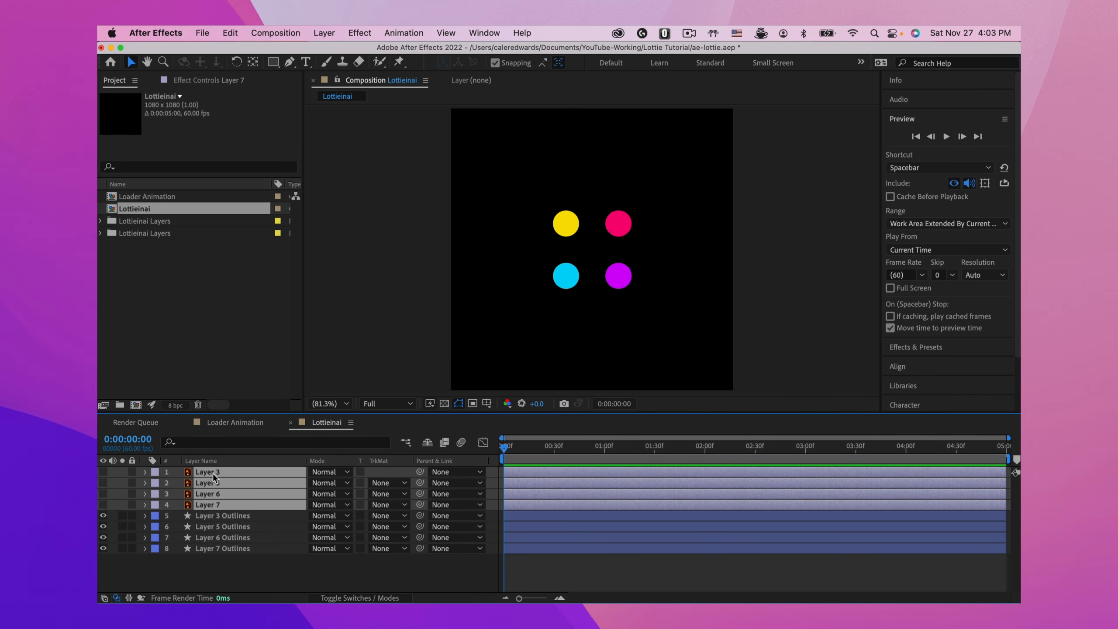
pyautogui.press('Delete')
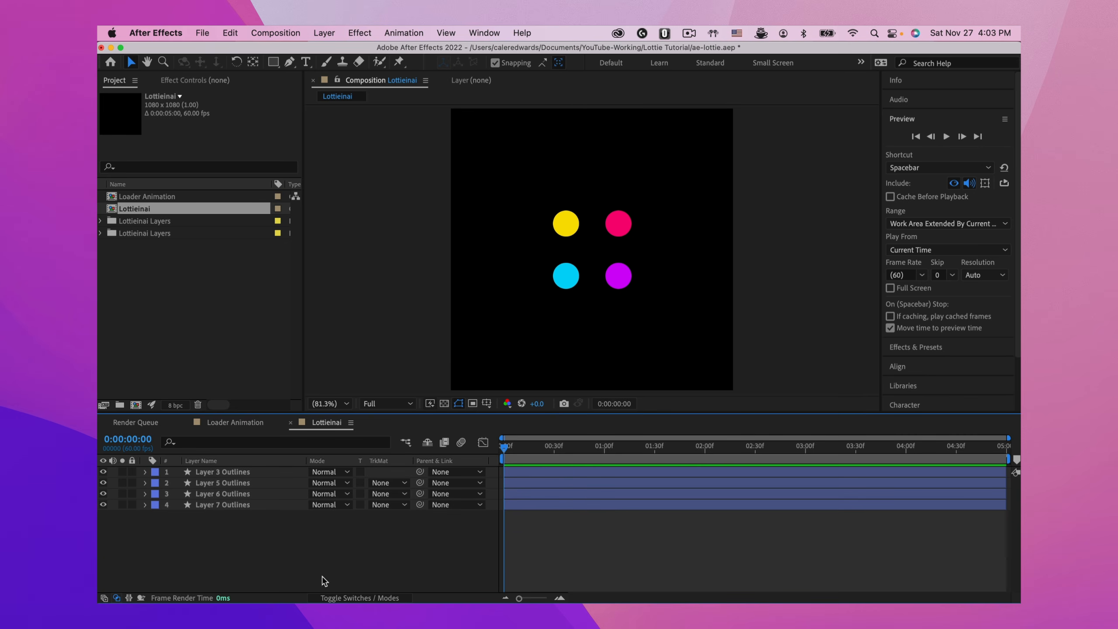
# Step: Close the Lottieinai comp and reorder Loader Animation's layers, Ellipse 1 first and Ellipse 2 second
pyautogui.click(255, 424)
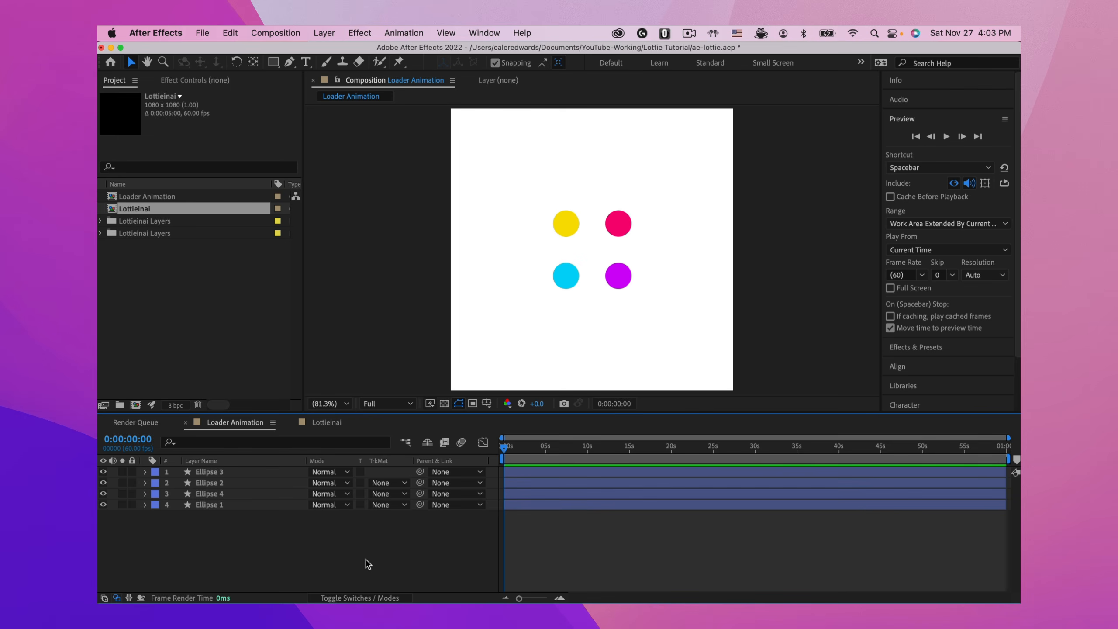
pyautogui.click(291, 423)
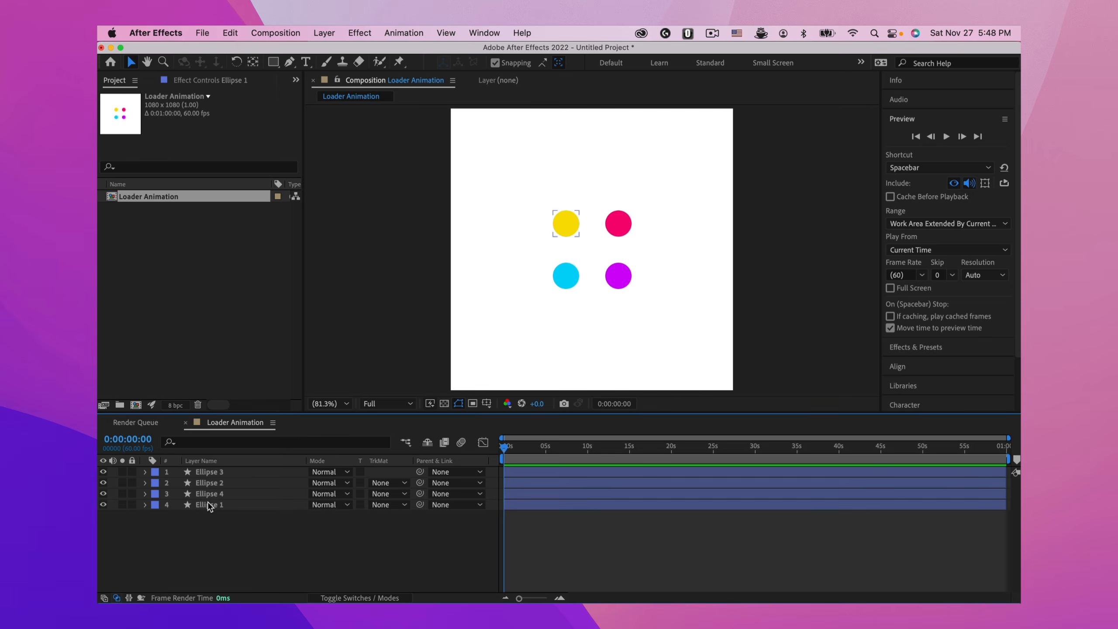
pyautogui.moveTo(208, 504)
pyautogui.mouseDown()
pyautogui.moveTo(205, 470)
pyautogui.moveTo(215, 493)
pyautogui.moveTo(215, 484)
pyautogui.mouseUp()
pyautogui.click(267, 544)
# Step: Set the Loader Animation duration to 0:00:02:00 and its background colour to black
pyautogui.click(263, 37)
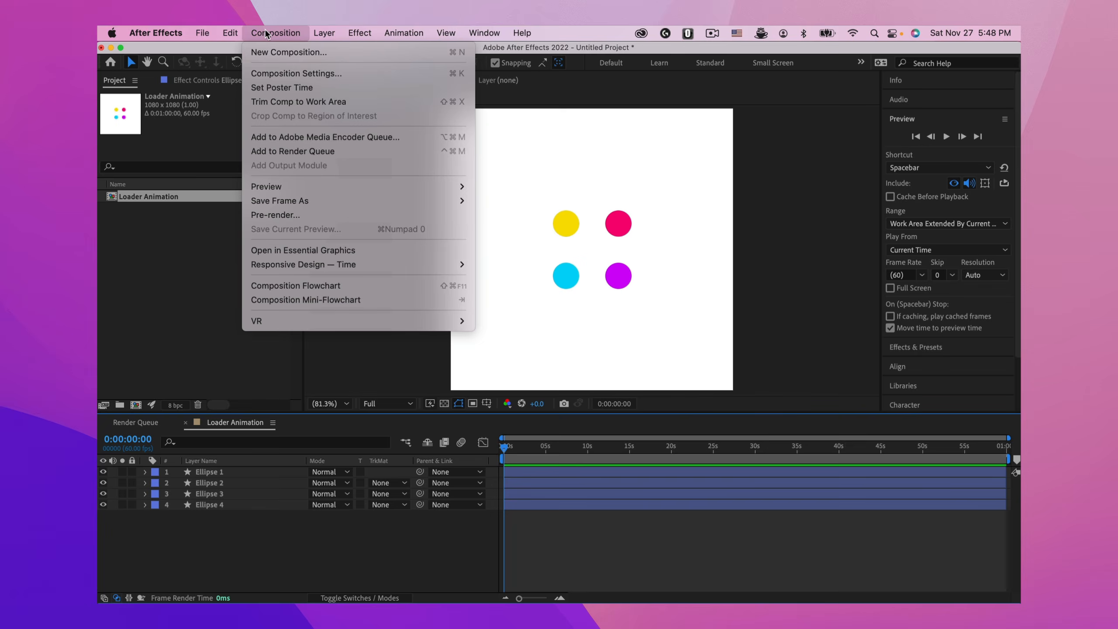
pyautogui.click(299, 75)
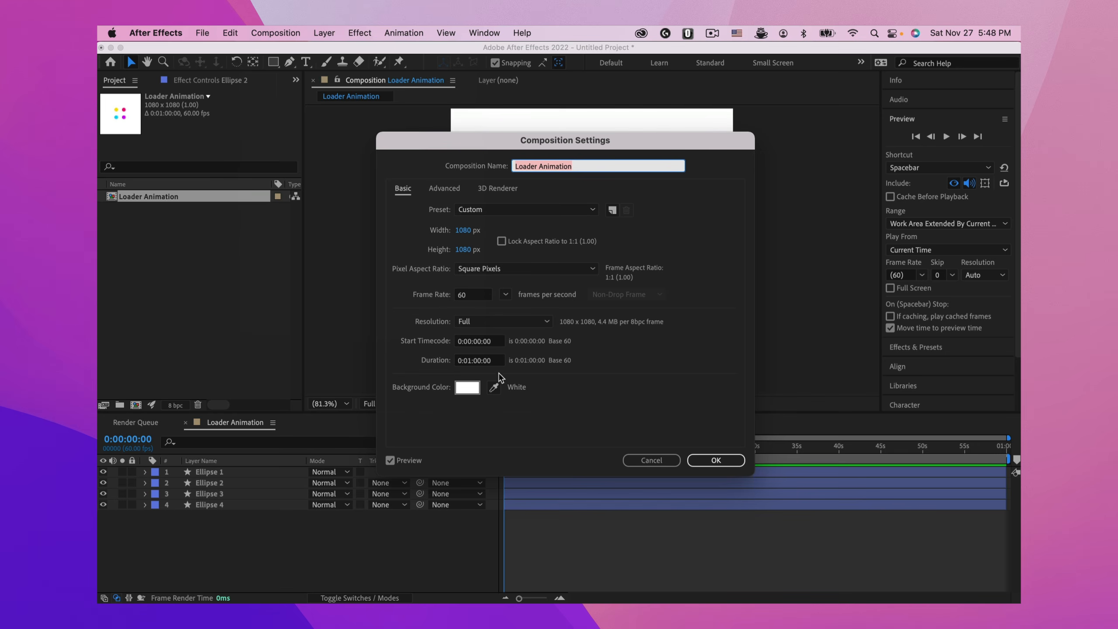
pyautogui.click(470, 360)
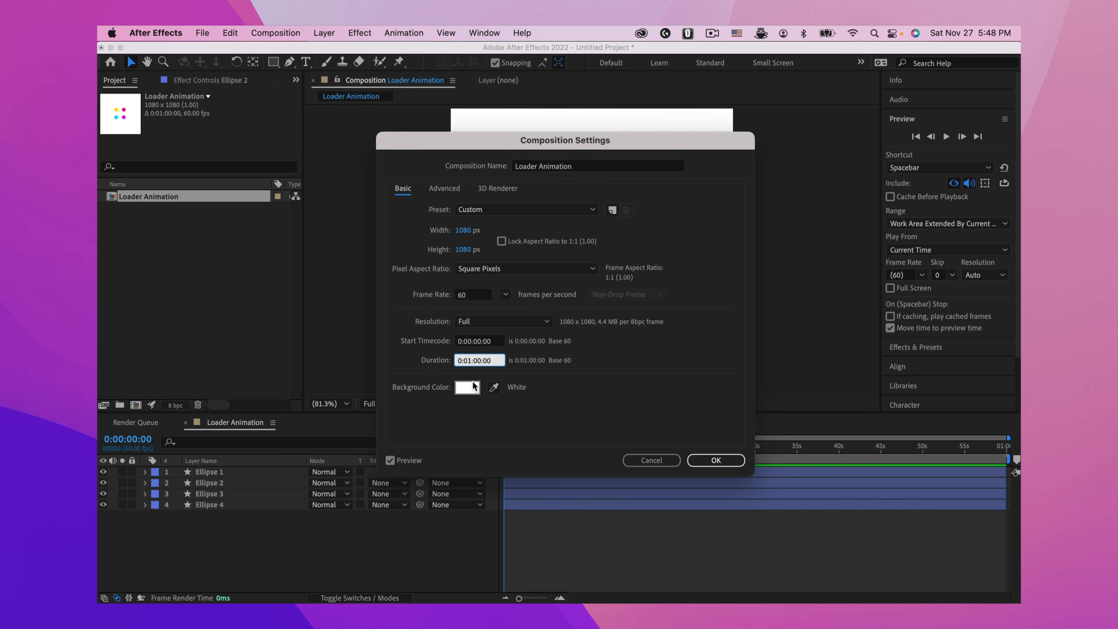
pyautogui.press('Right')
pyautogui.press('Right')
pyautogui.press('Right')
pyautogui.press('BackSpace')
pyautogui.click(466, 387)
pyautogui.moveTo(216, 263); pyautogui.dragTo(98, 317)
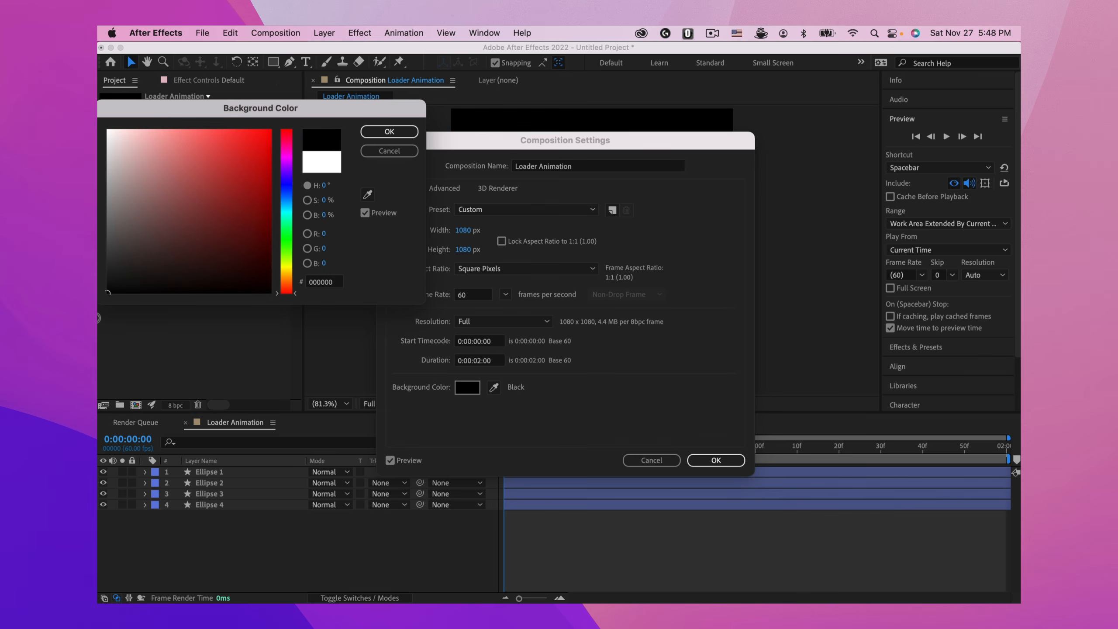
pyautogui.click(389, 131)
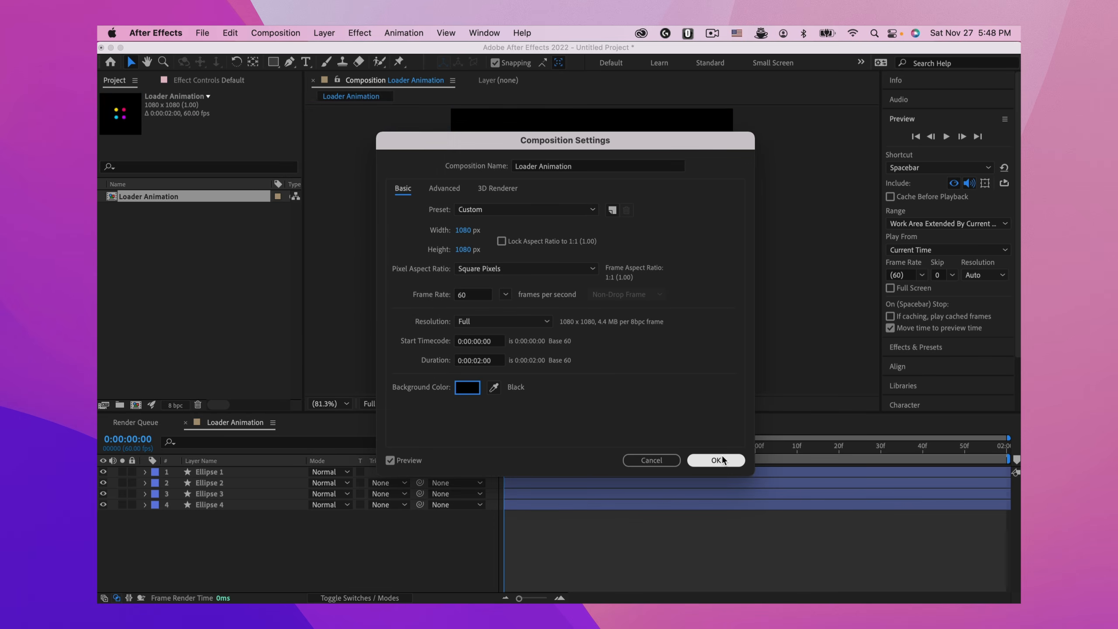
pyautogui.click(716, 459)
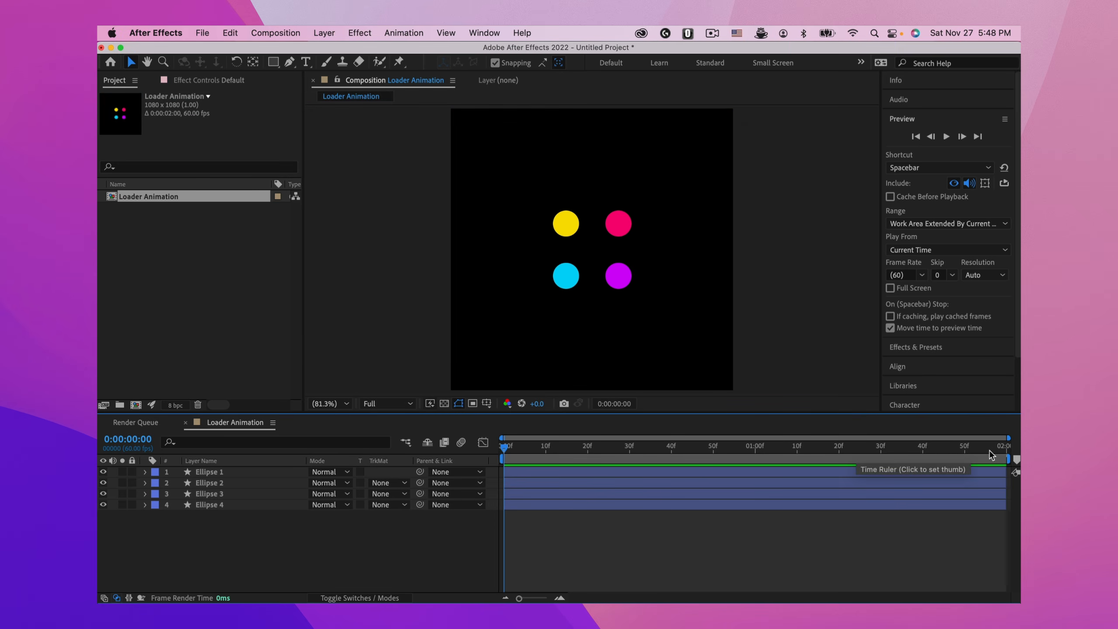
# Step: Add Position keyframes to all four ellipses at the one-second mark
pyautogui.click(756, 453)
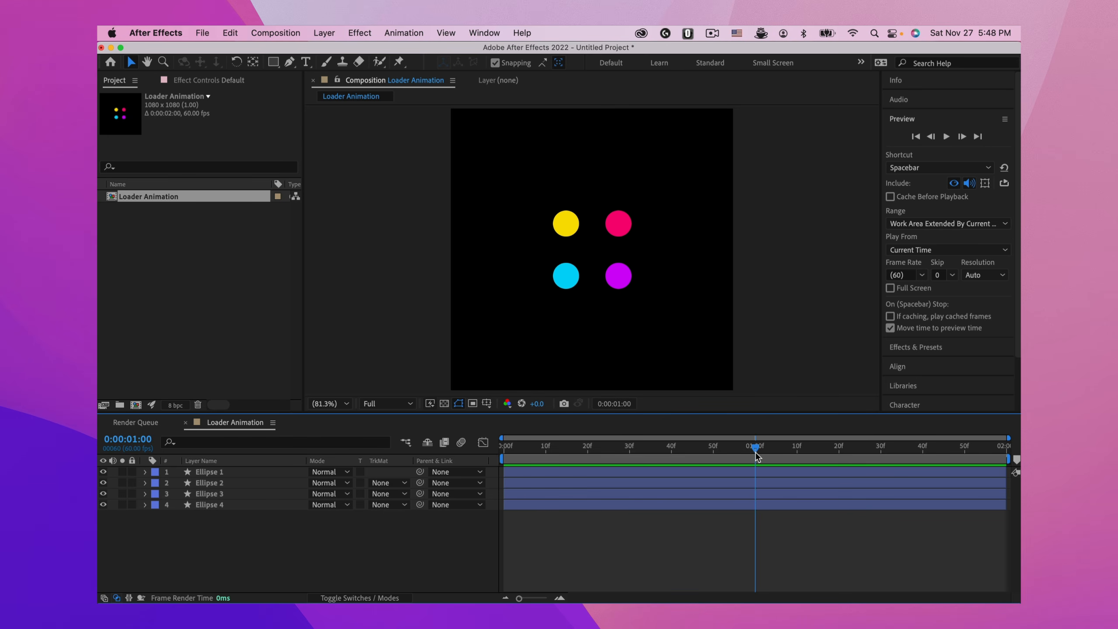
pyautogui.click(268, 475)
pyautogui.keyDown('shift'); pyautogui.click(240, 507); pyautogui.keyUp('shift')
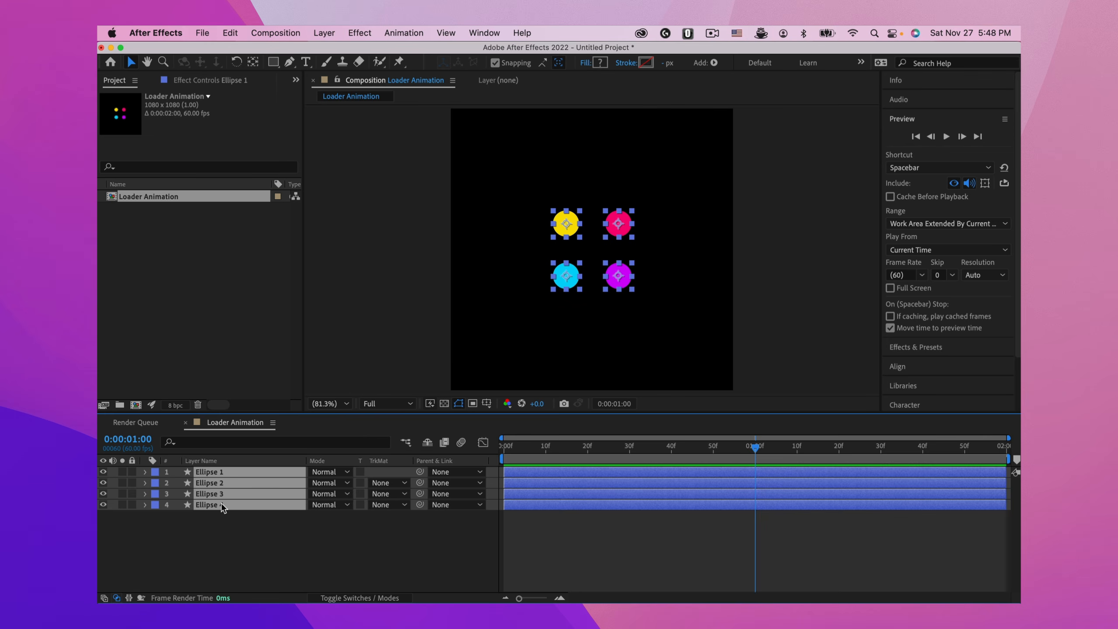
pyautogui.press('p')
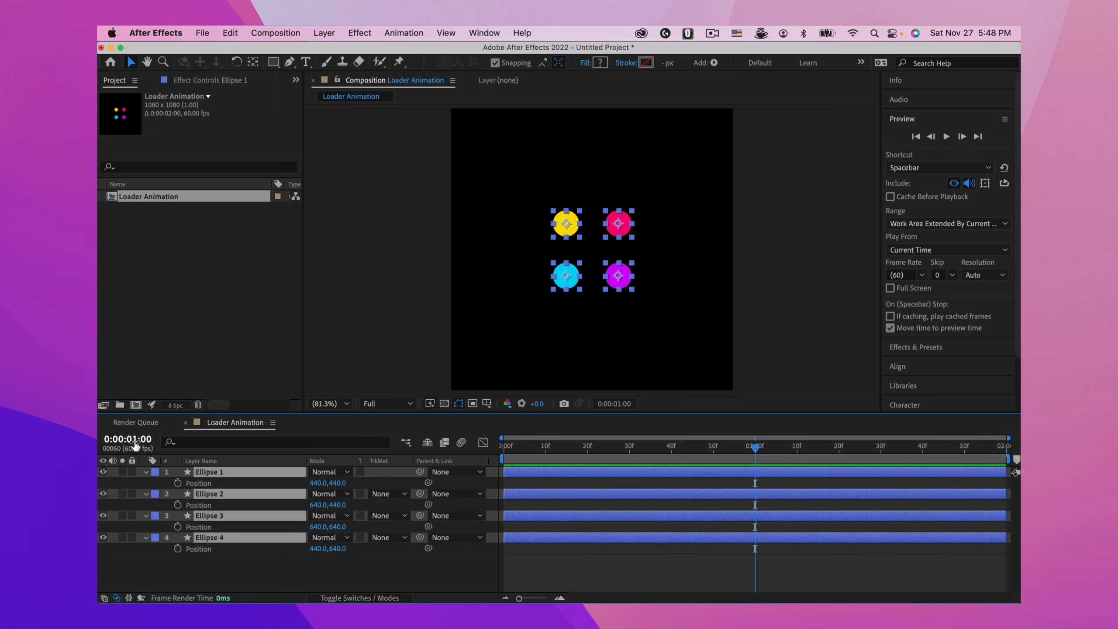
pyautogui.hotkey('alt', 'shift', 'p')
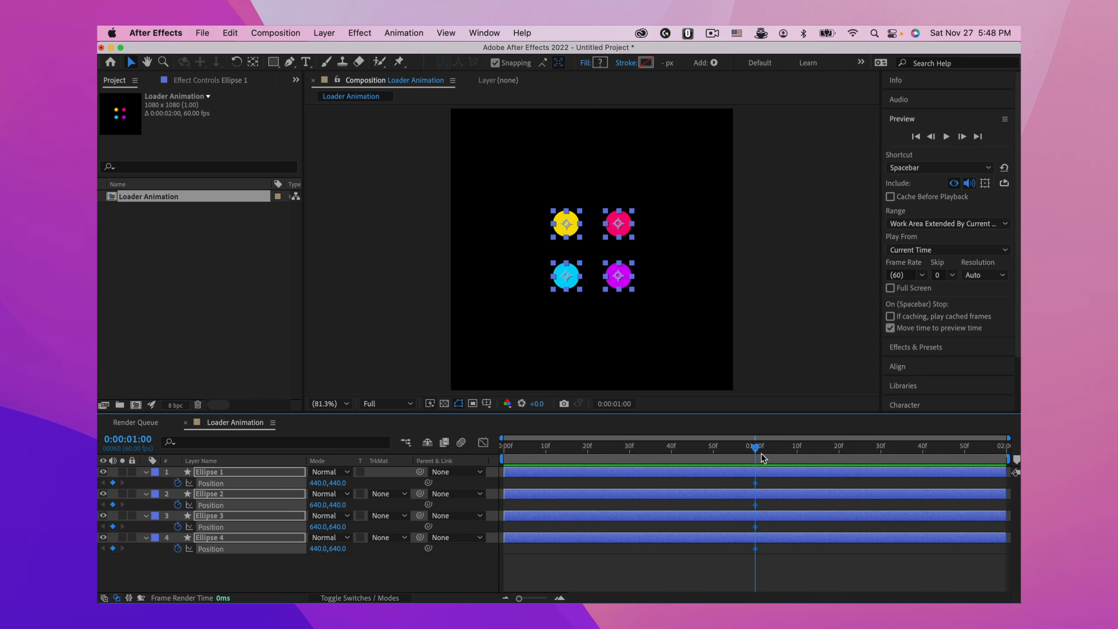
# Step: At 0:00, centre all four dots horizontally and vertically in the composition
pyautogui.moveTo(756, 449); pyautogui.dragTo(504, 447)
pyautogui.click(920, 366)
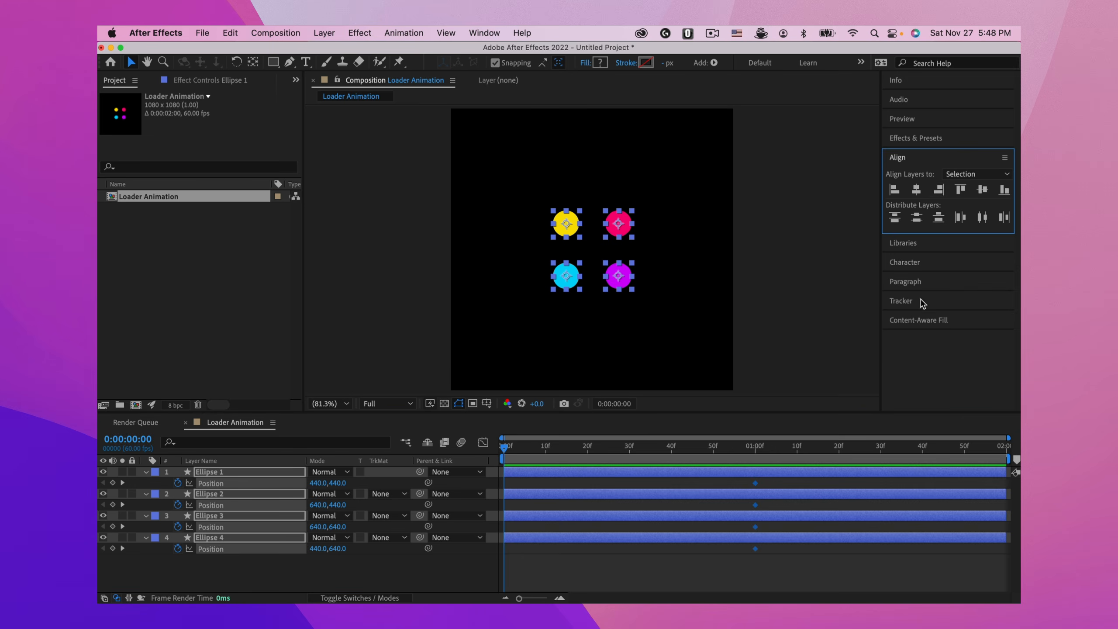
pyautogui.click(972, 174)
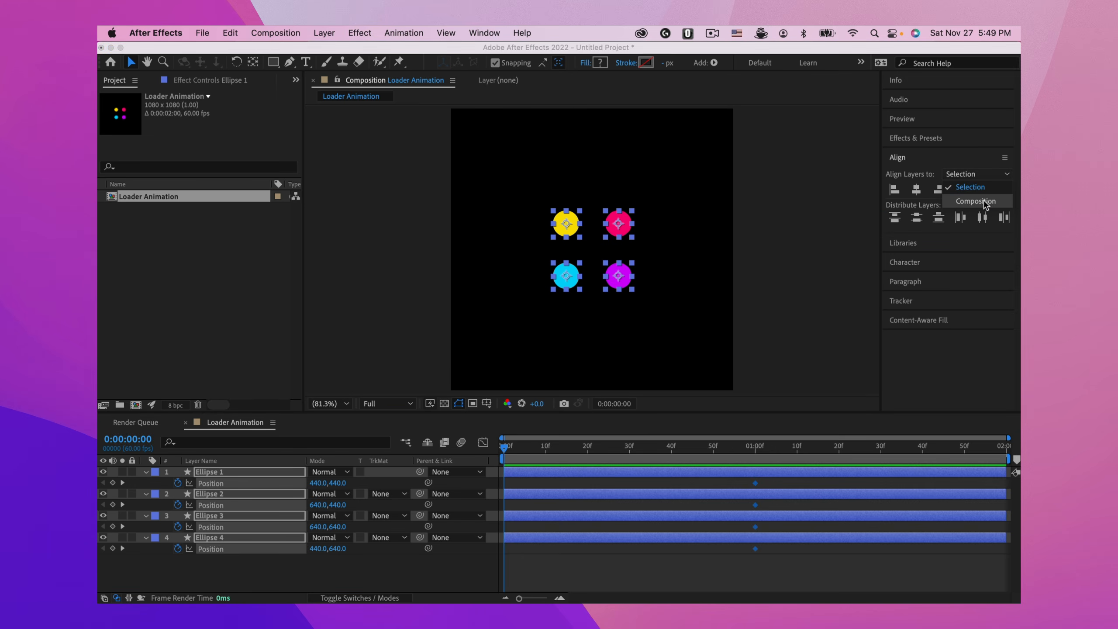
pyautogui.click(972, 203)
pyautogui.click(916, 189)
pyautogui.click(982, 190)
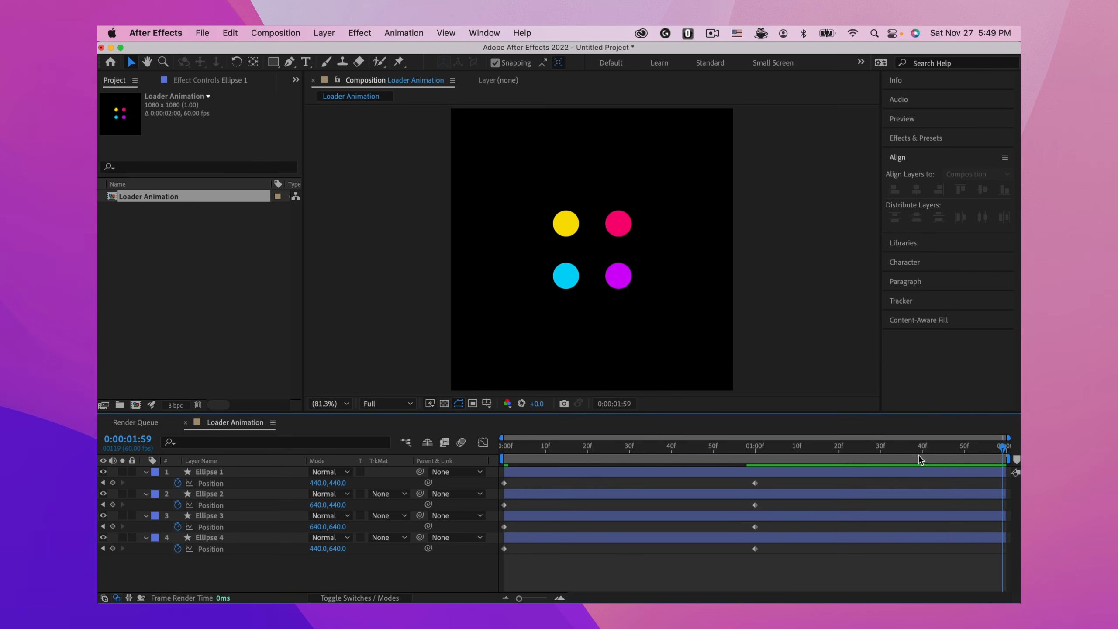
# Step: Copy each ellipse's centred starting keyframe to 1:59 so the dots regroup at the end
pyautogui.moveTo(903, 448); pyautogui.dragTo(1013, 451)
pyautogui.click(504, 483)
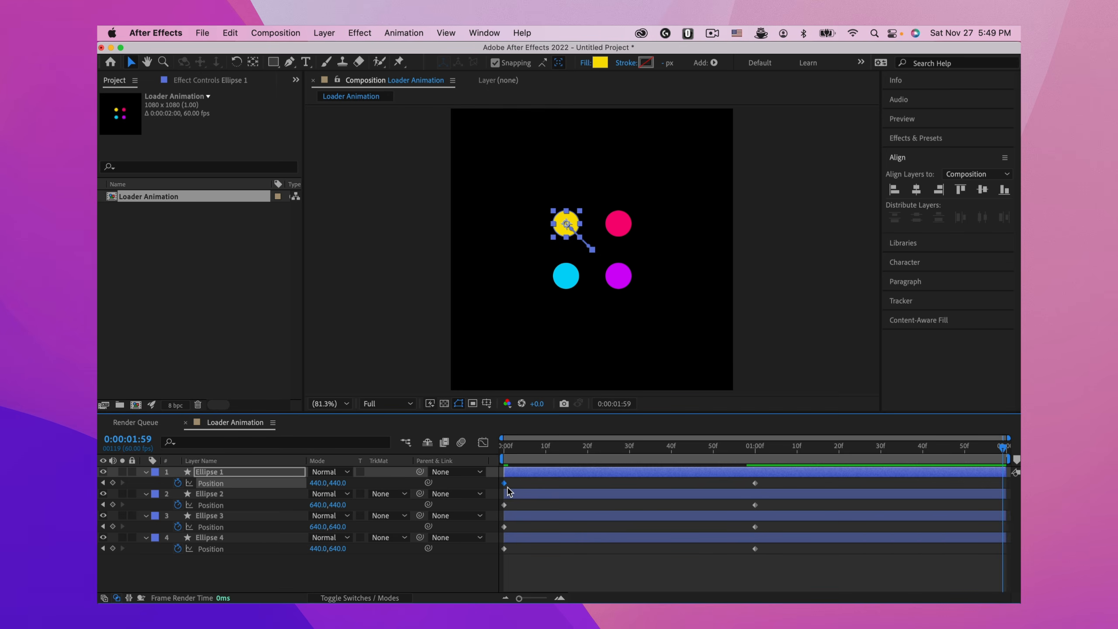
pyautogui.press('super+v')
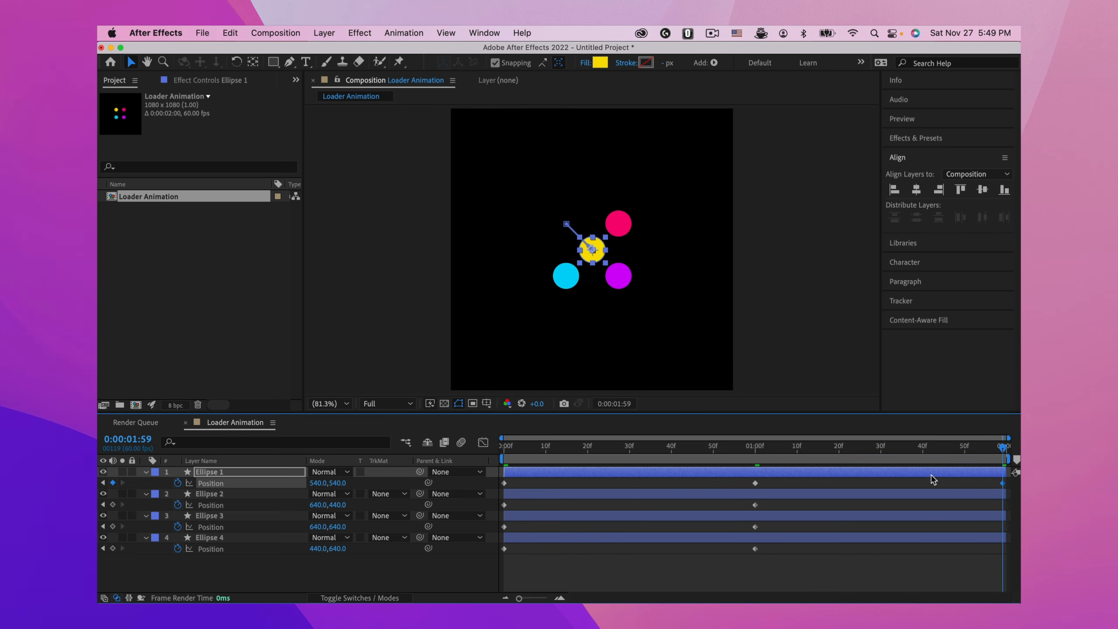
pyautogui.click(504, 505)
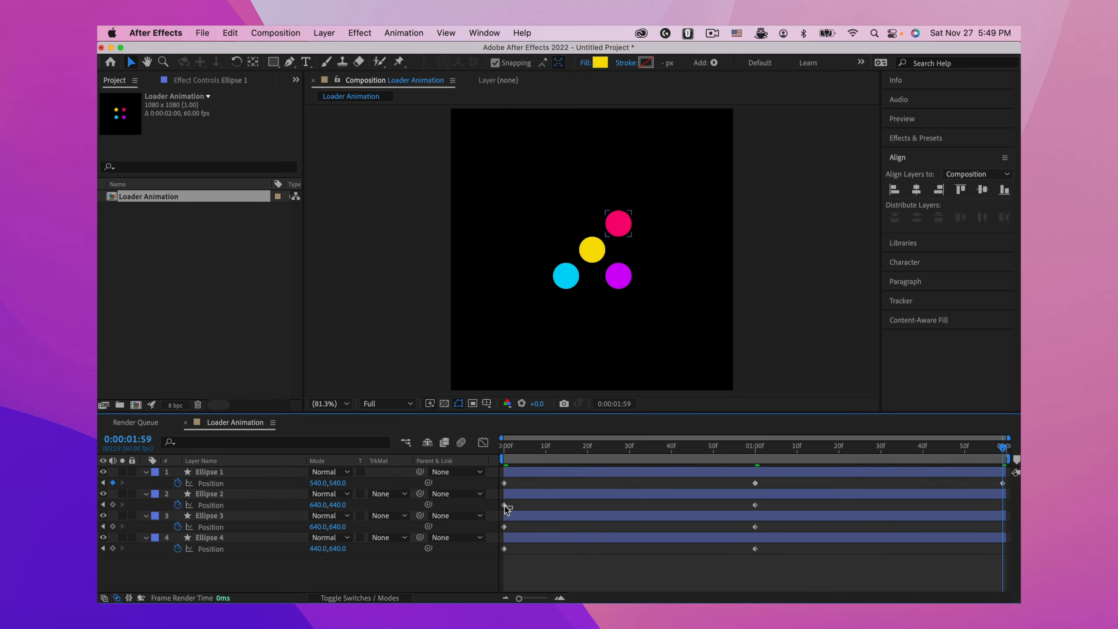
pyautogui.press('super+v')
pyautogui.click(504, 526)
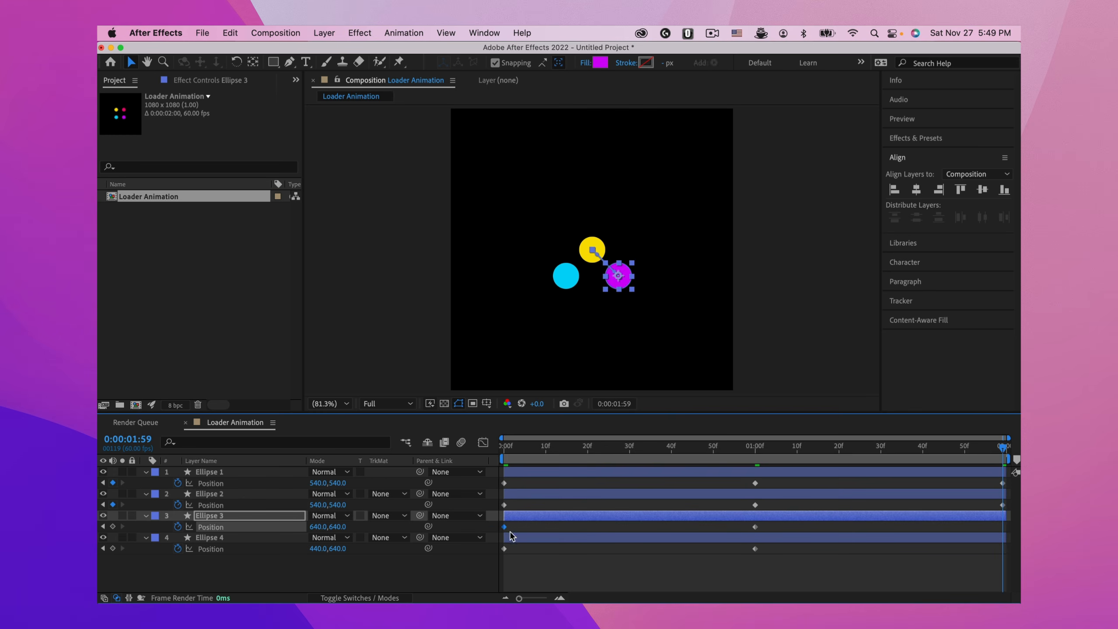
pyautogui.press('super+v')
pyautogui.click(505, 549)
pyautogui.press('super+v')
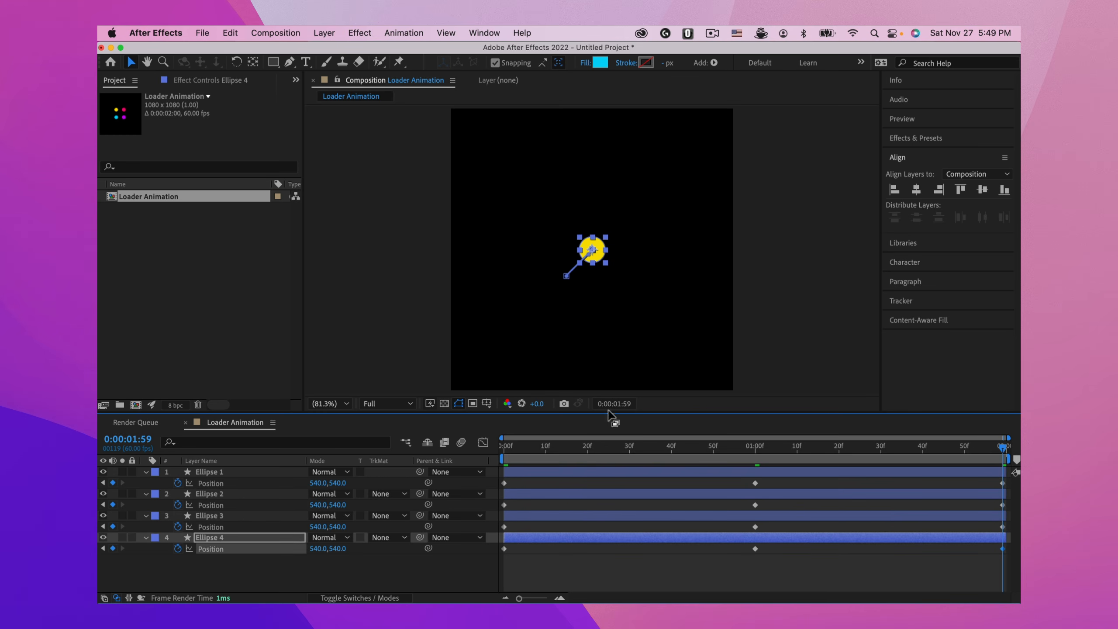
pyautogui.moveTo(994, 453); pyautogui.dragTo(492, 458)
pyautogui.click(927, 119)
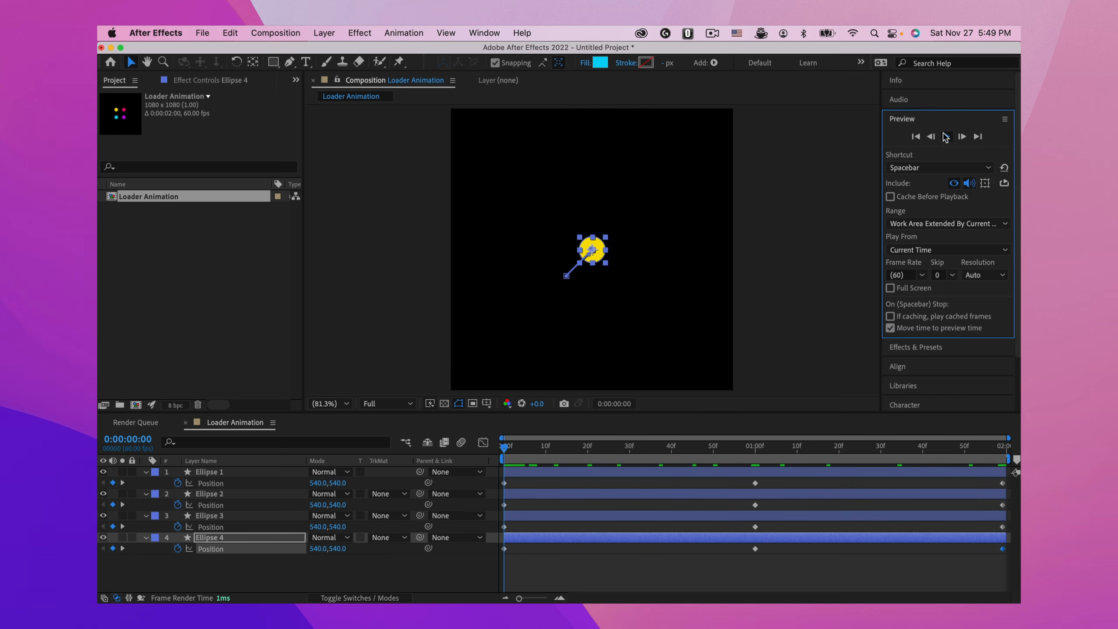
# Step: Preview the loader, then apply Easy Ease to the four starting Position keyframes
pyautogui.click(944, 137)
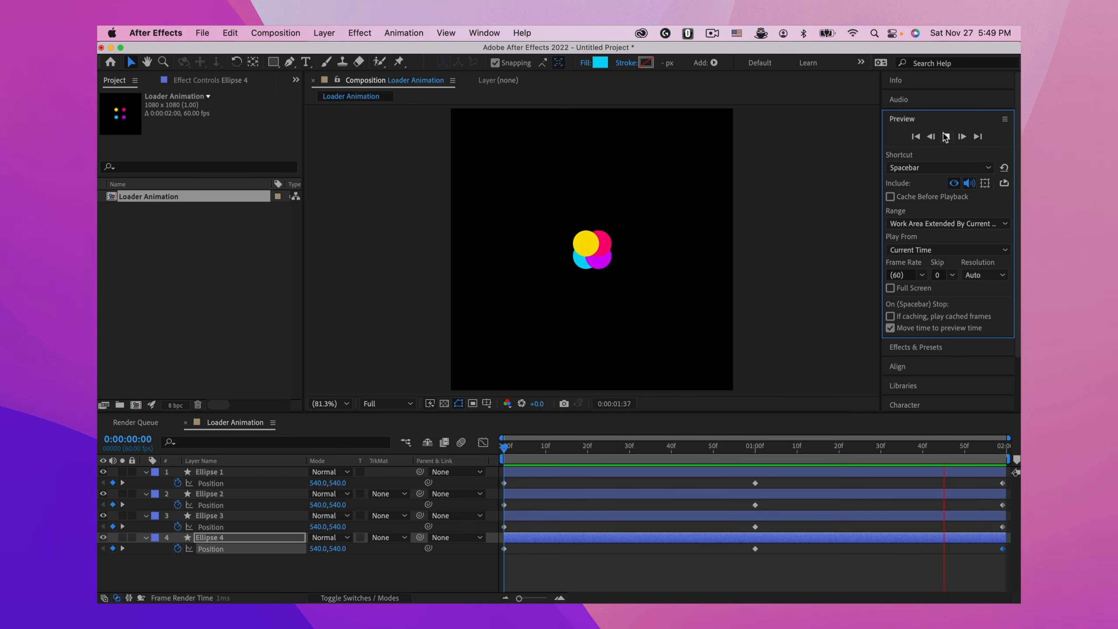
pyautogui.click(945, 137)
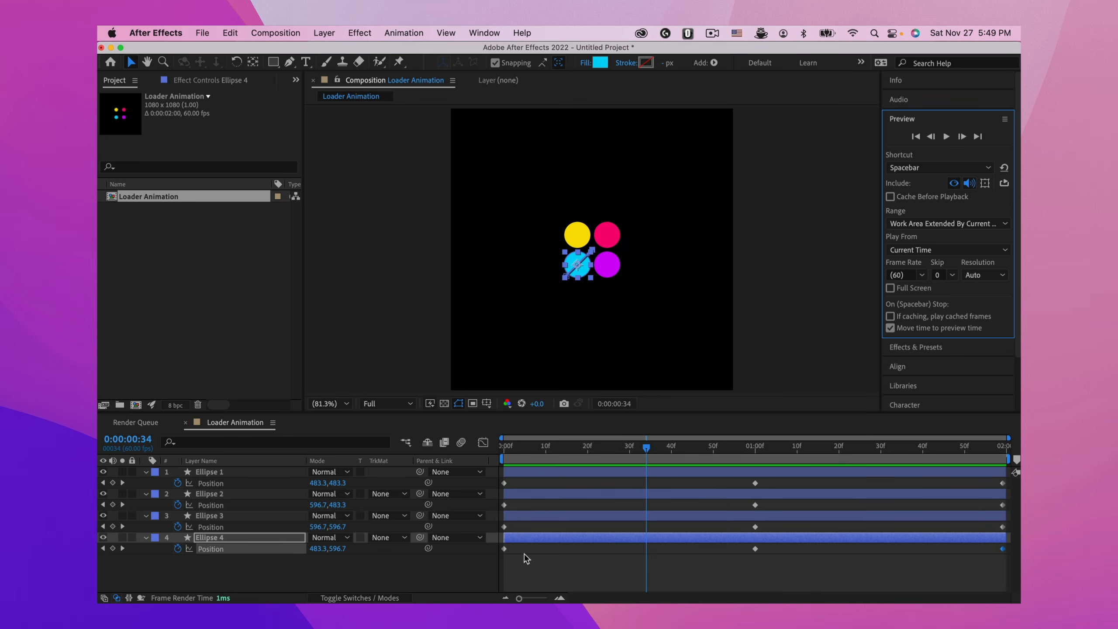
pyautogui.moveTo(526, 559); pyautogui.dragTo(504, 485)
pyautogui.rightClick(505, 484)
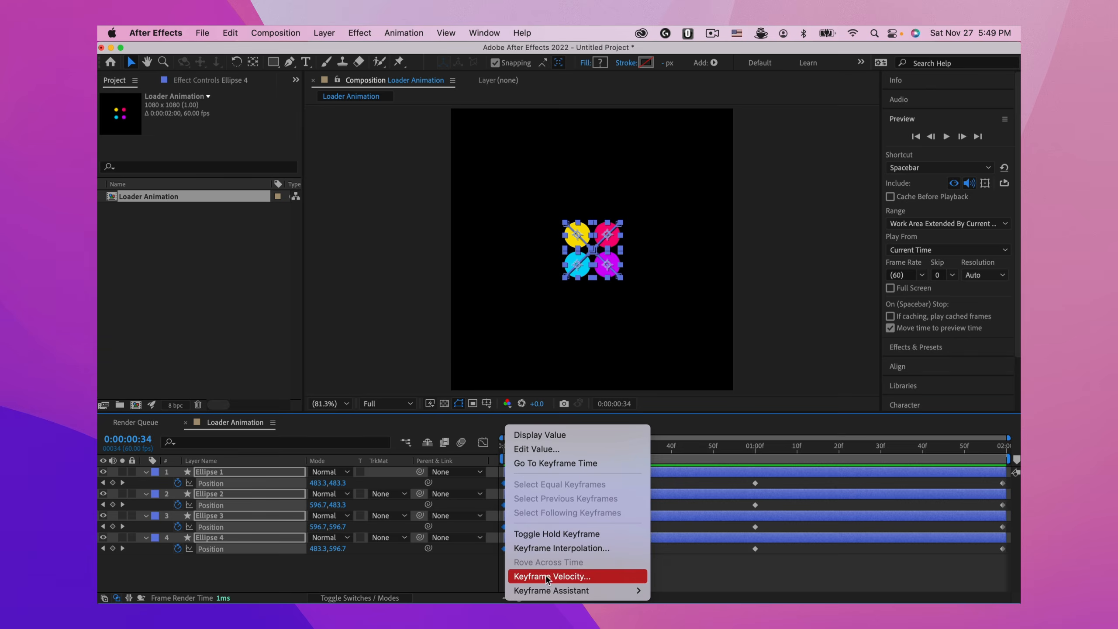
pyautogui.moveTo(550, 589)
pyautogui.click(712, 506)
# Step: Apply Easy Ease to the four middle Position keyframes at one second
pyautogui.moveTo(784, 571); pyautogui.dragTo(735, 465)
pyautogui.rightClick(755, 484)
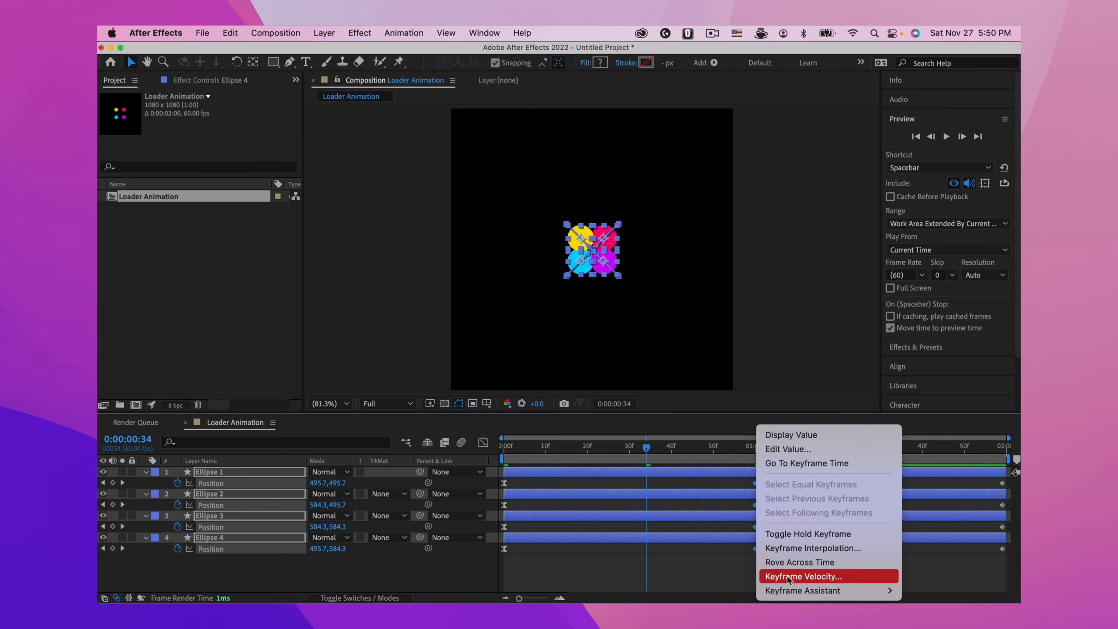
pyautogui.moveTo(792, 589)
pyautogui.click(605, 507)
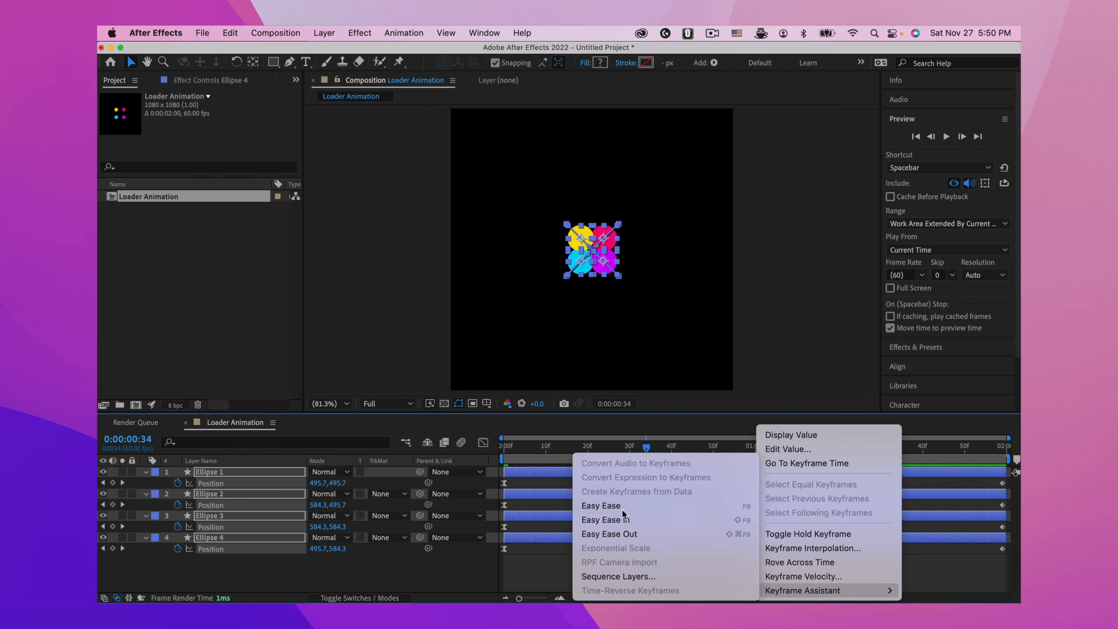
# Step: Apply Easy Ease to the four ending Position keyframes and deselect the layers
pyautogui.moveTo(976, 485); pyautogui.dragTo(1012, 559)
pyautogui.rightClick(1003, 548)
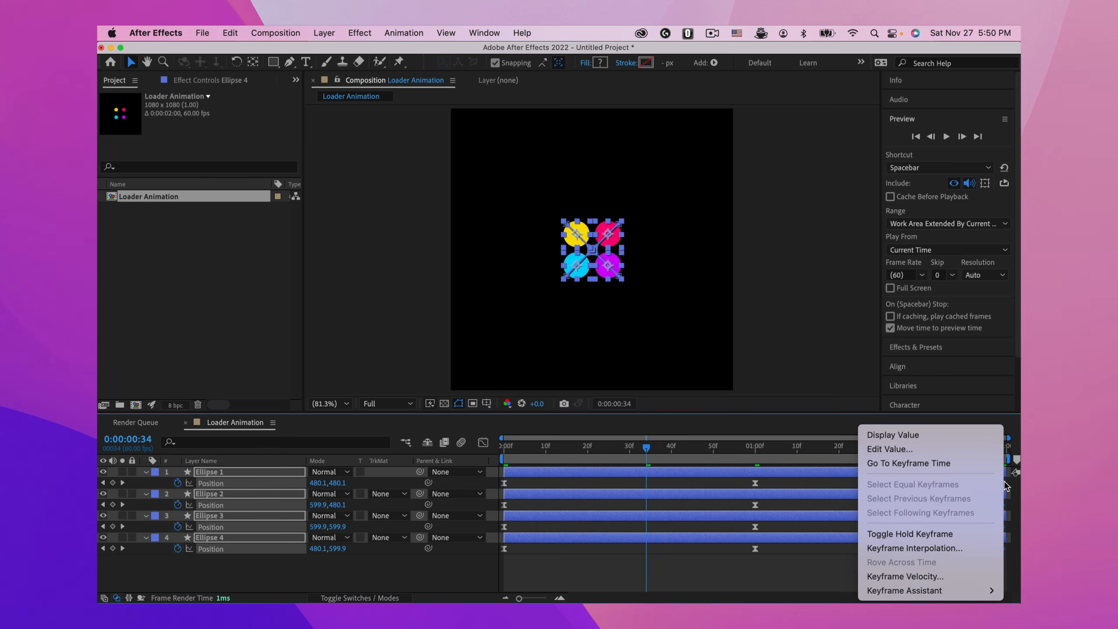
pyautogui.click(757, 503)
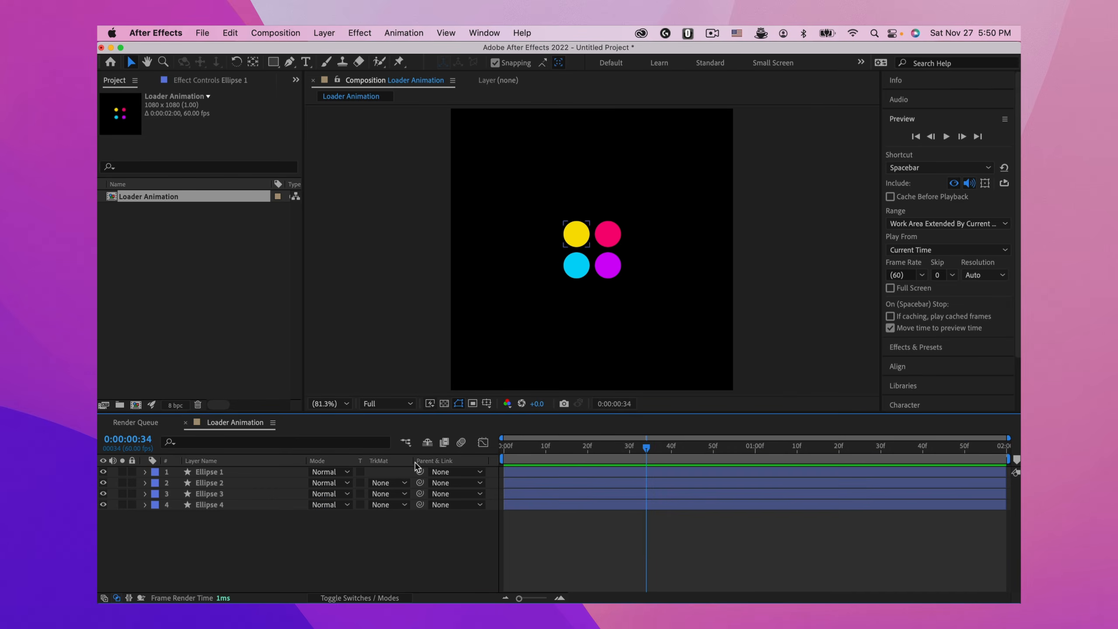
pyautogui.click(700, 296)
# Step: Add a Null 1 layer at frame 0 and parent Ellipse 1–4 to it
pyautogui.moveTo(651, 454); pyautogui.dragTo(490, 449)
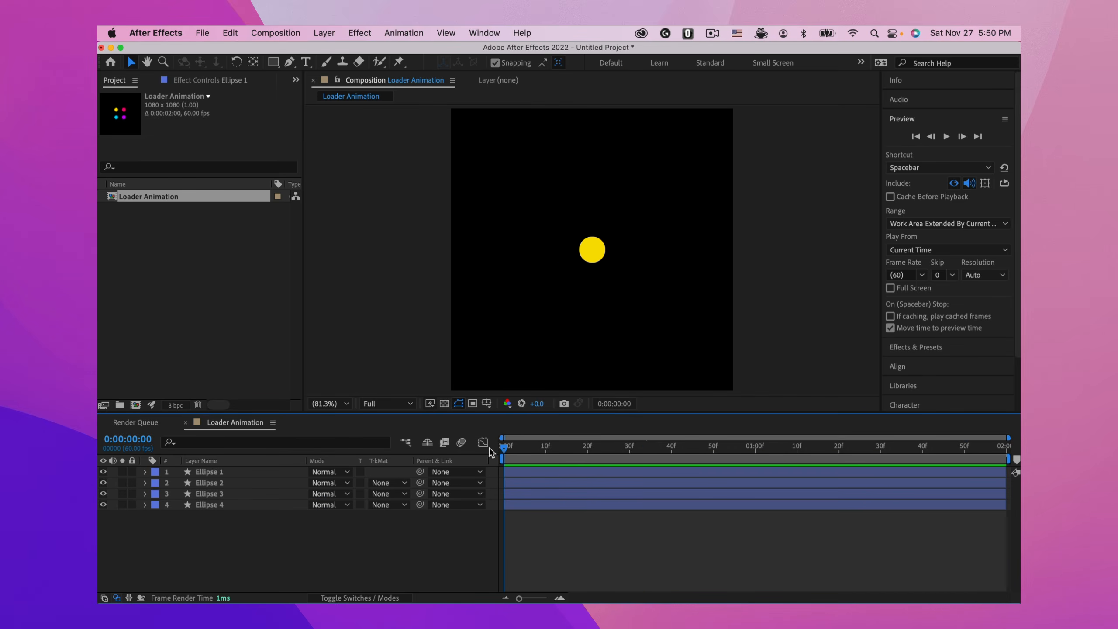
pyautogui.rightClick(362, 533)
pyautogui.moveTo(383, 436)
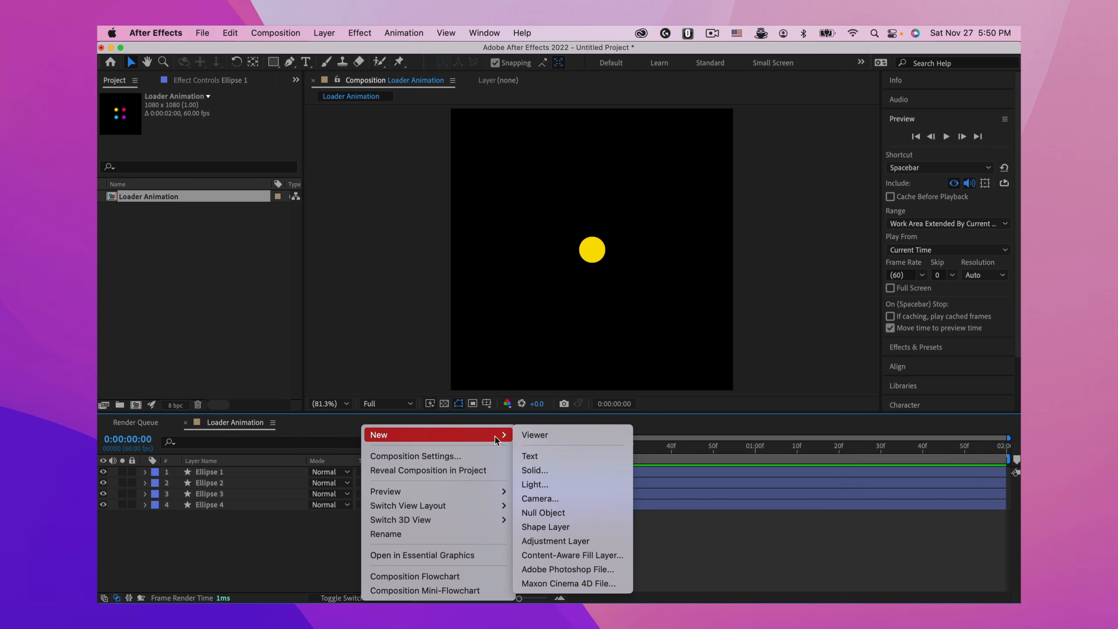
pyautogui.click(561, 513)
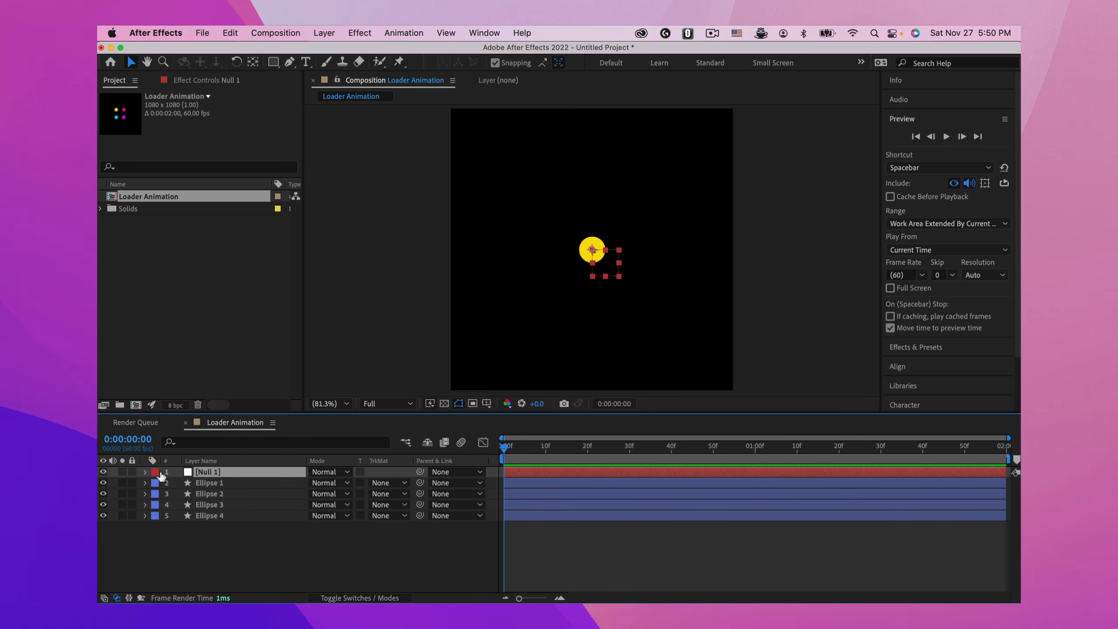
pyautogui.click(249, 483)
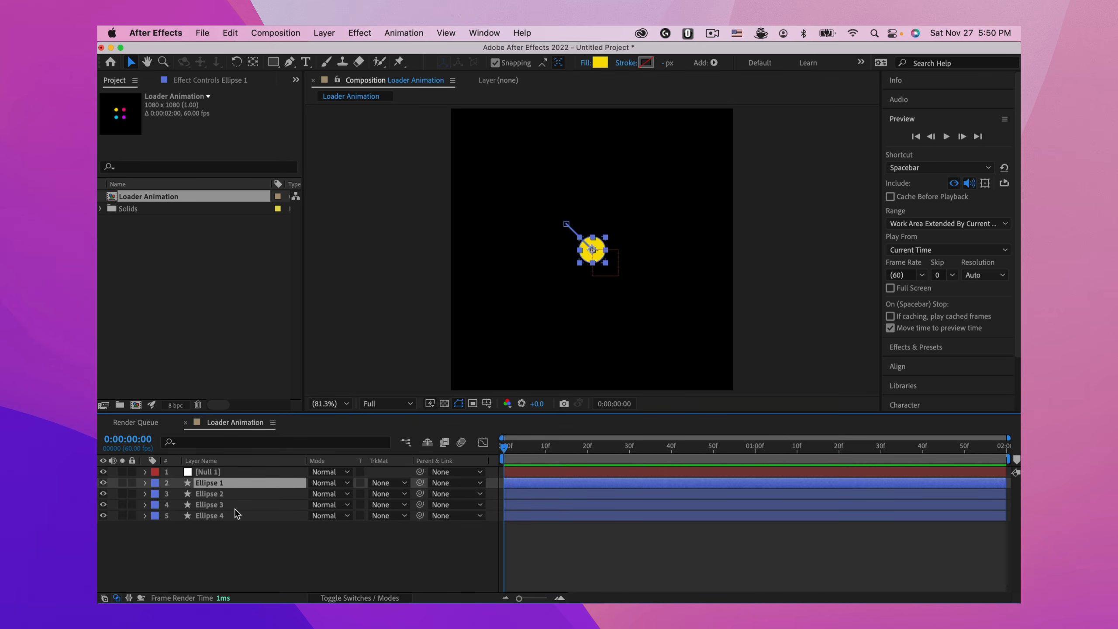
pyautogui.keyDown('shift'); pyautogui.click(242, 504); pyautogui.keyUp('shift')
pyautogui.keyDown('shift'); pyautogui.click(243, 515); pyautogui.keyUp('shift')
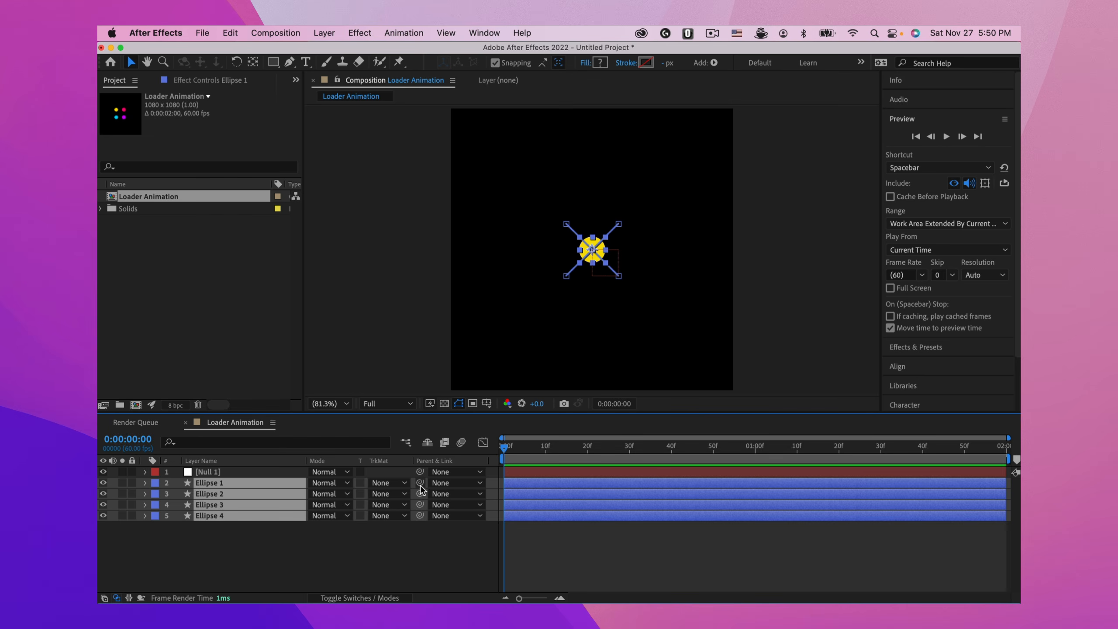
pyautogui.moveTo(422, 486); pyautogui.dragTo(218, 473)
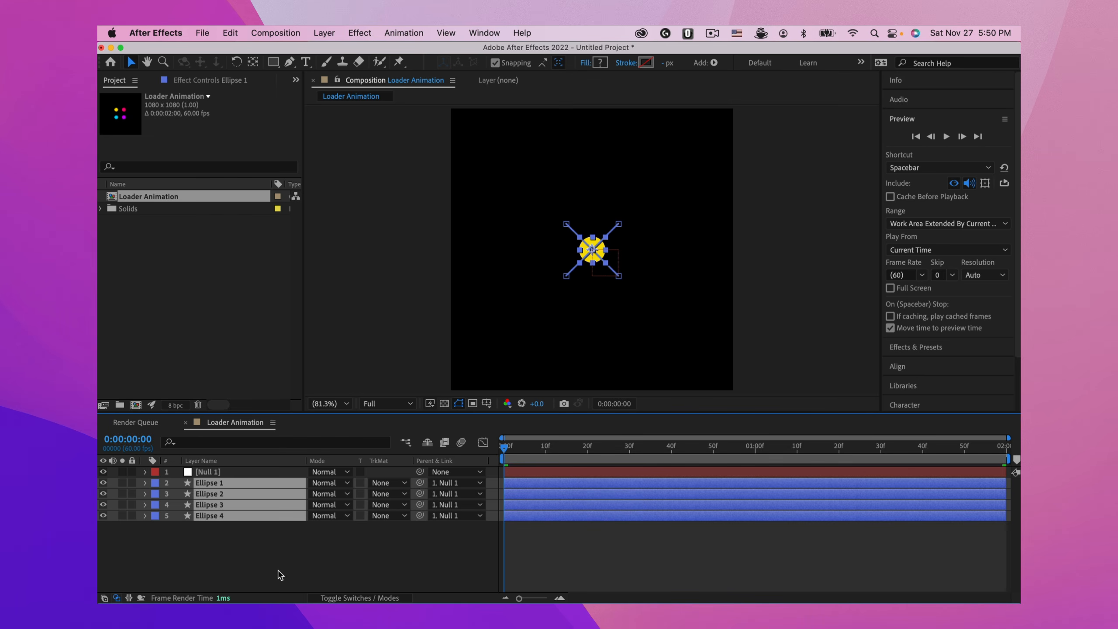
# Step: Keyframe Null 1's Rotation at 0 on frame 0, then edit its revolutions at 1:59
pyautogui.click(201, 473)
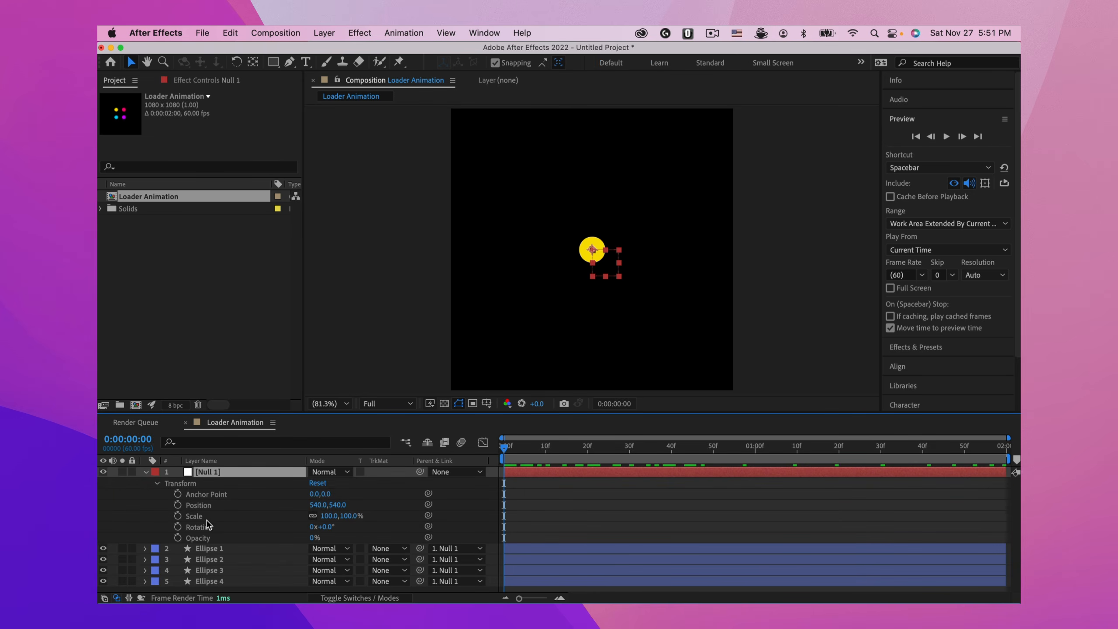
pyautogui.click(178, 527)
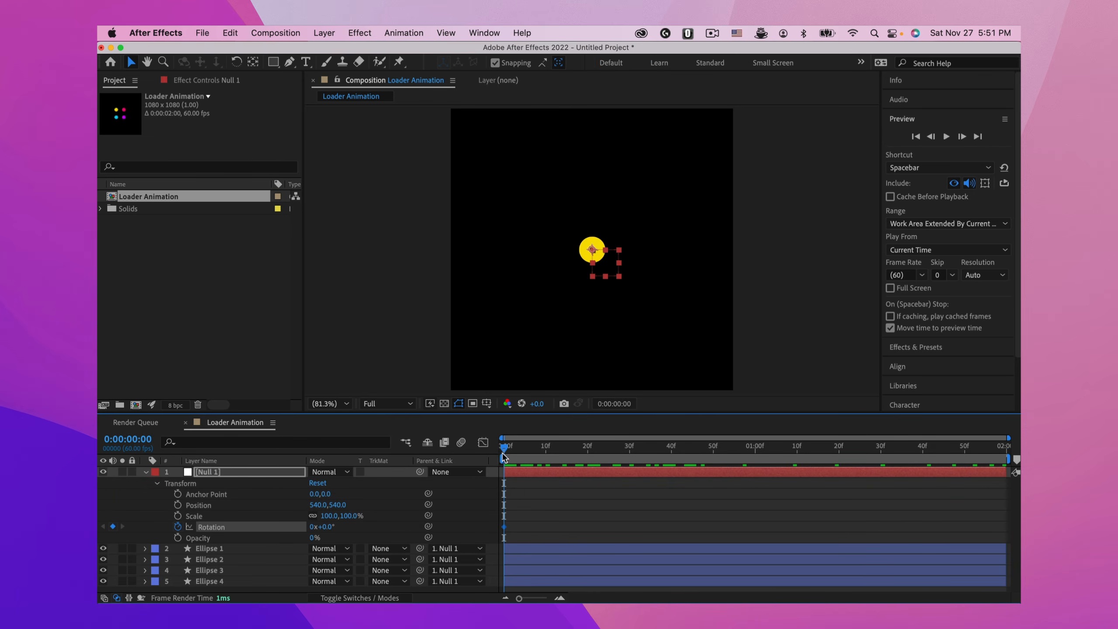
pyautogui.moveTo(507, 451); pyautogui.dragTo(1004, 447)
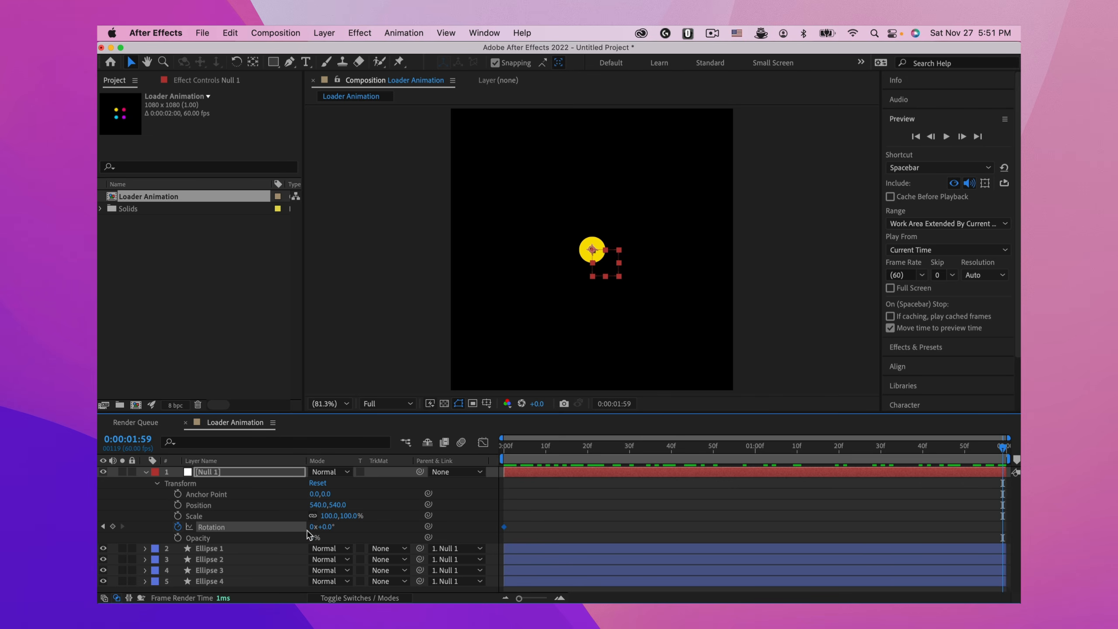
pyautogui.click(312, 526)
# Step: Set Null 1's rotation to 1 revolution and all four ellipses' Opacity to 85%
pyautogui.write('1')
pyautogui.click(224, 549)
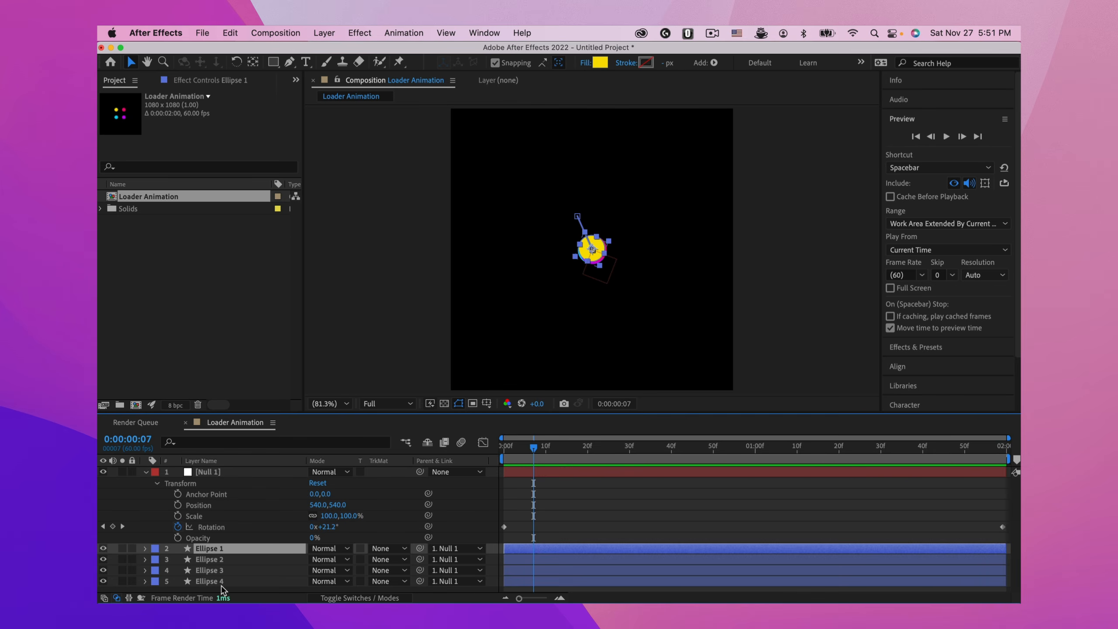
pyautogui.keyDown('shift'); pyautogui.click(222, 584); pyautogui.keyUp('shift')
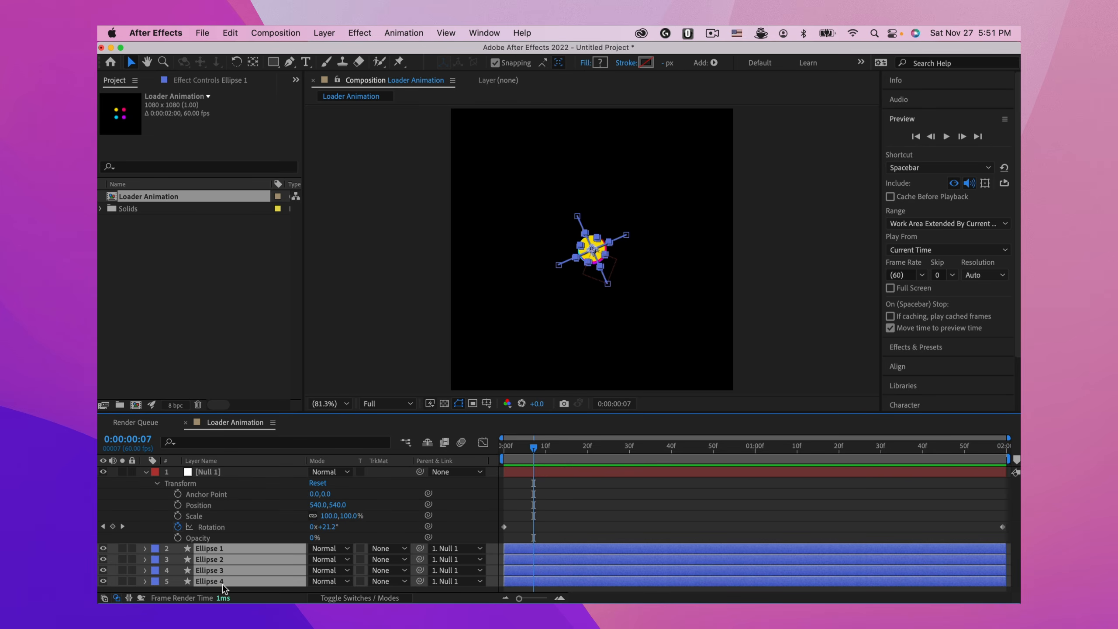
pyautogui.press('t')
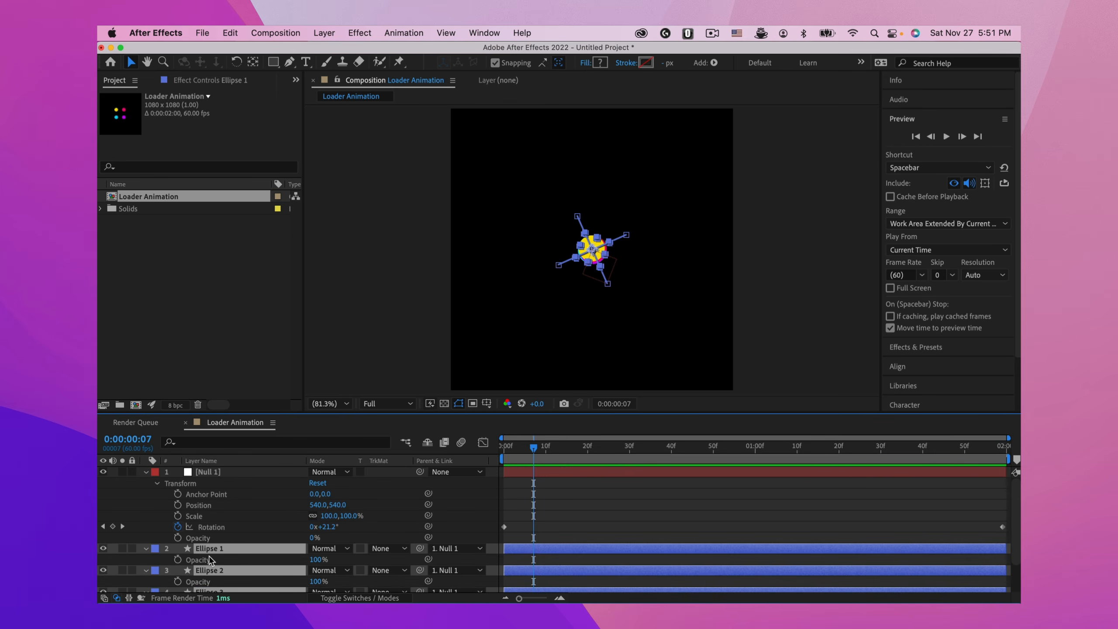
pyautogui.click(320, 564)
pyautogui.write('85')
pyautogui.press('Return')
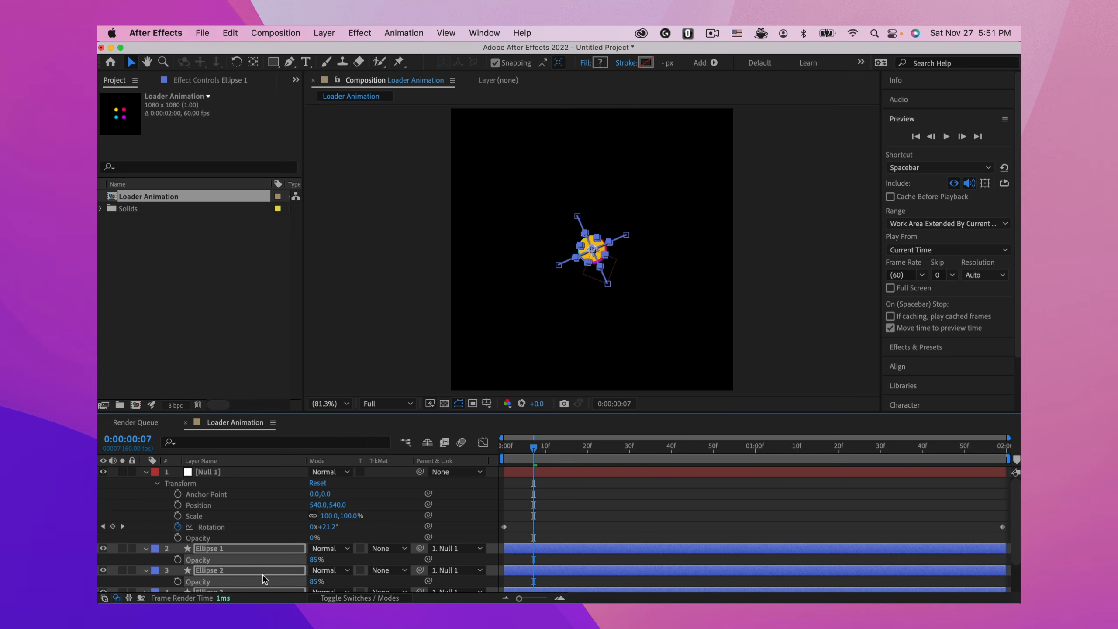
# Step: Add 85% Opacity keyframes on Ellipse 1–4 at frame 0
pyautogui.scroll(-3, 257, 570)
pyautogui.moveTo(527, 449); pyautogui.dragTo(450, 451)
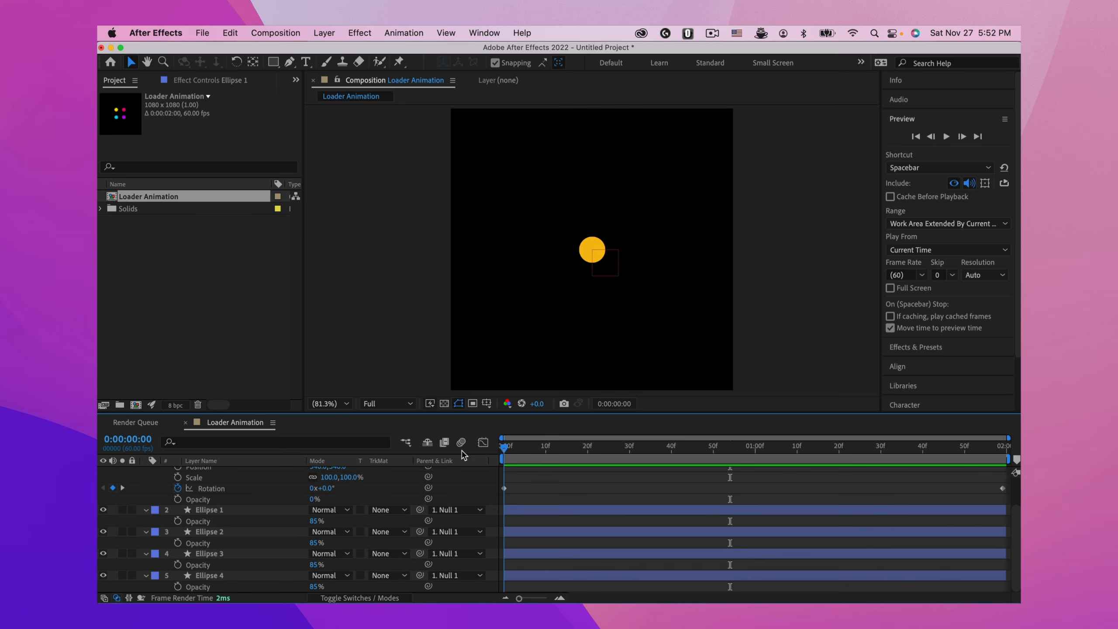
pyautogui.click(245, 514)
pyautogui.keyDown('shift'); pyautogui.click(203, 575); pyautogui.keyUp('shift')
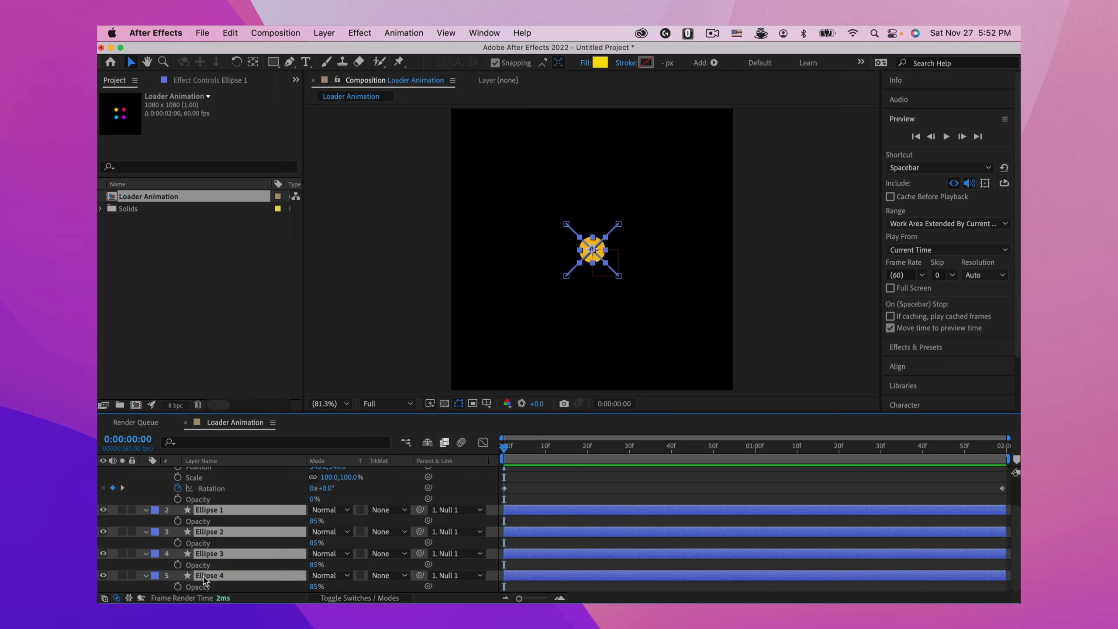
pyautogui.click(176, 521)
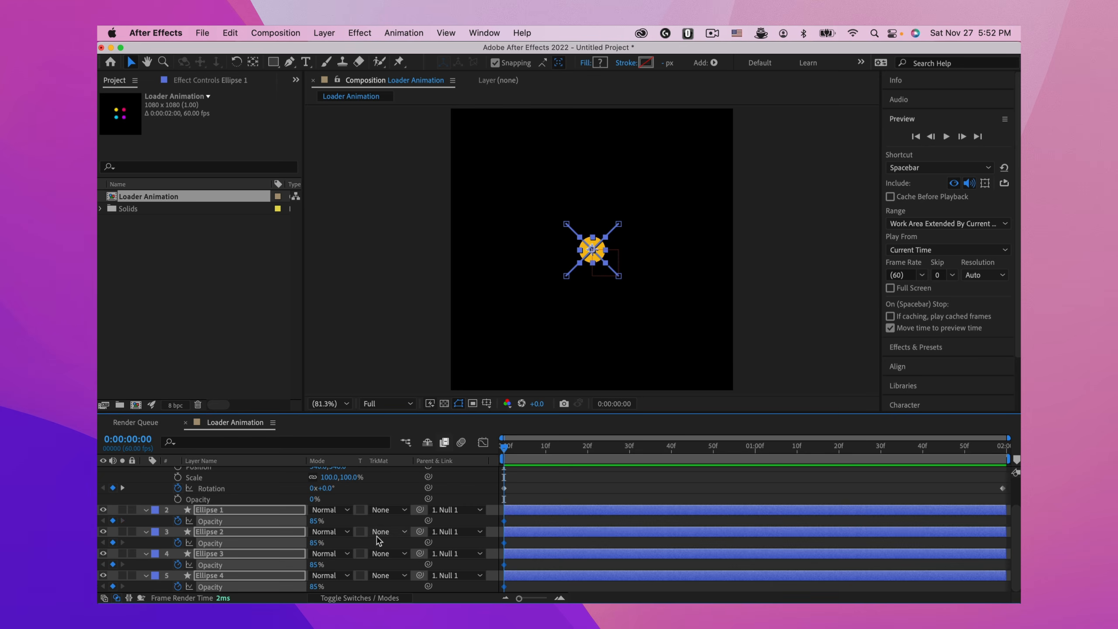
# Step: Keyframe the ellipses' Opacity at 100% at 1:00 and 85% at 1:59
pyautogui.click(755, 451)
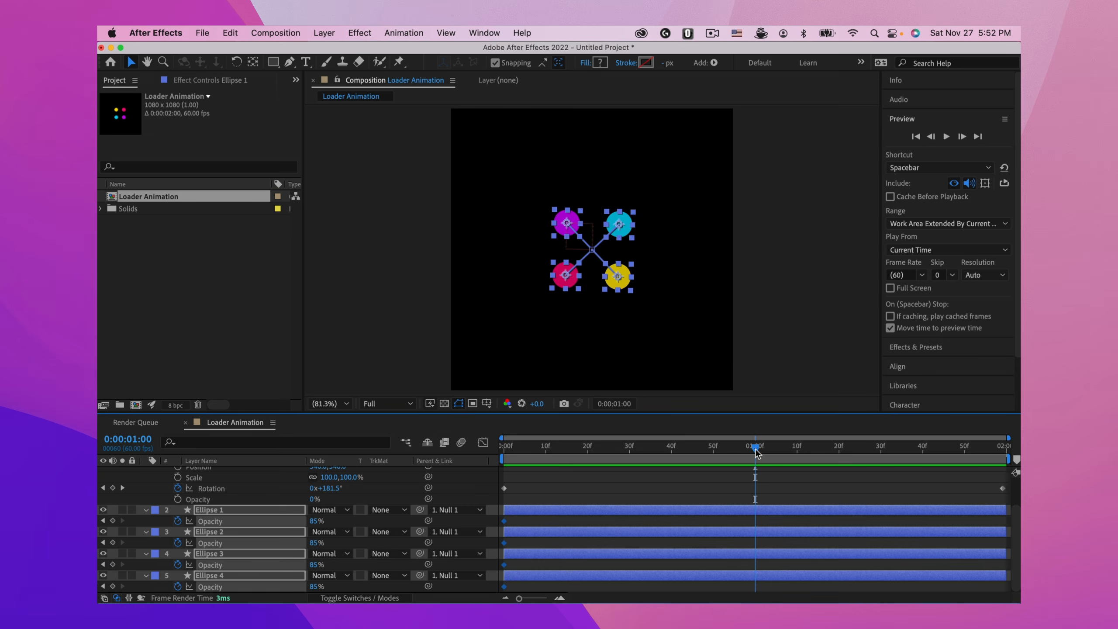
pyautogui.moveTo(315, 520); pyautogui.dragTo(383, 520)
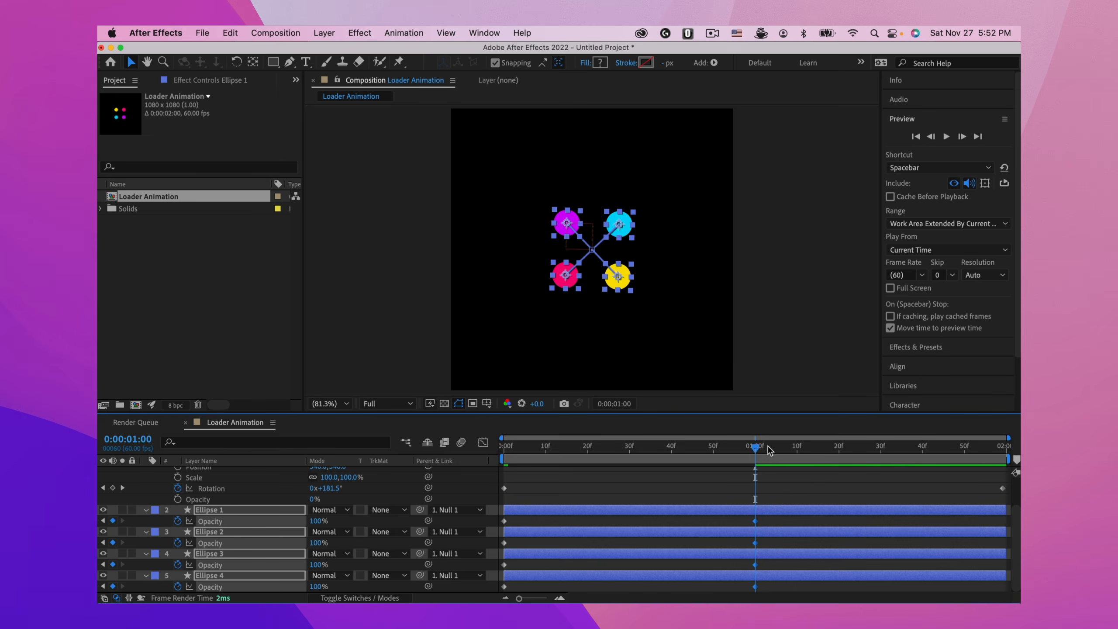
pyautogui.moveTo(770, 451); pyautogui.dragTo(1004, 448)
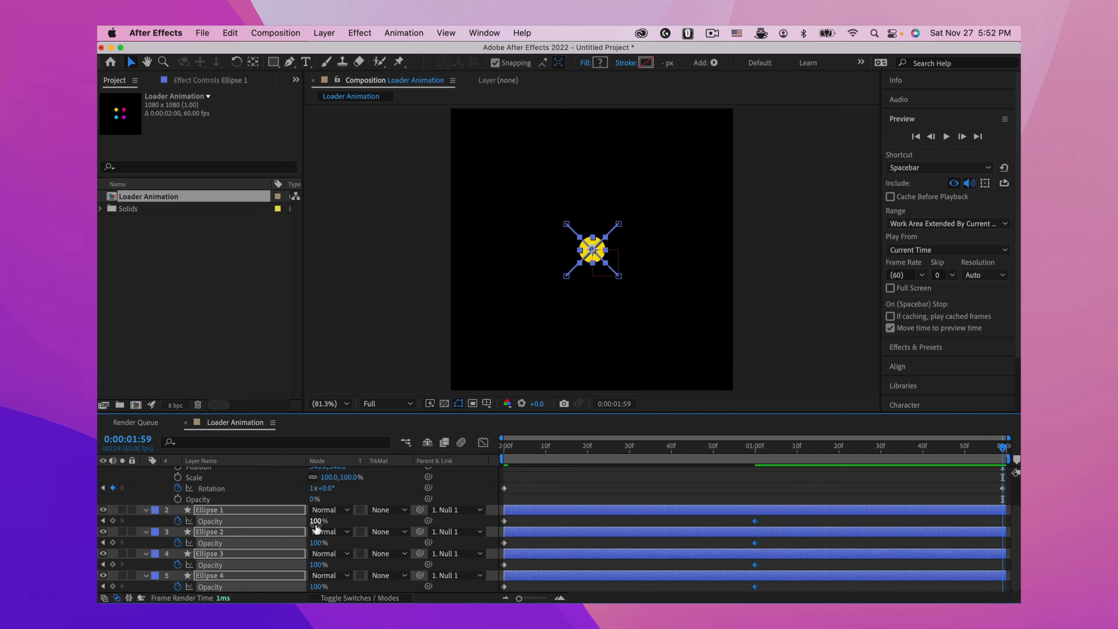
pyautogui.click(316, 521)
pyautogui.press('Return')
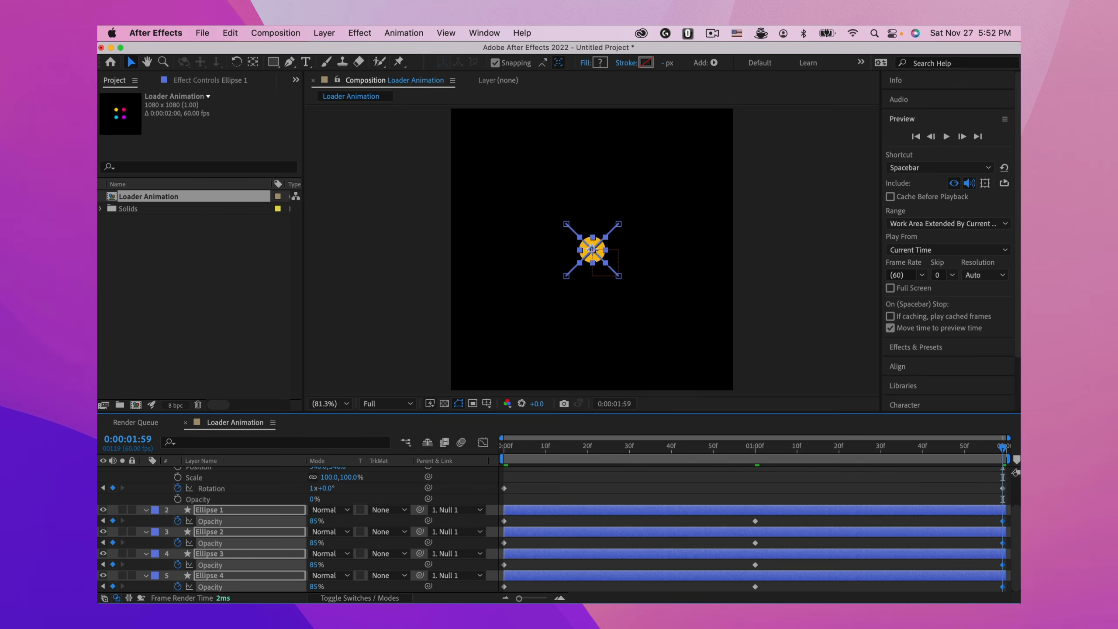
pyautogui.click(146, 510)
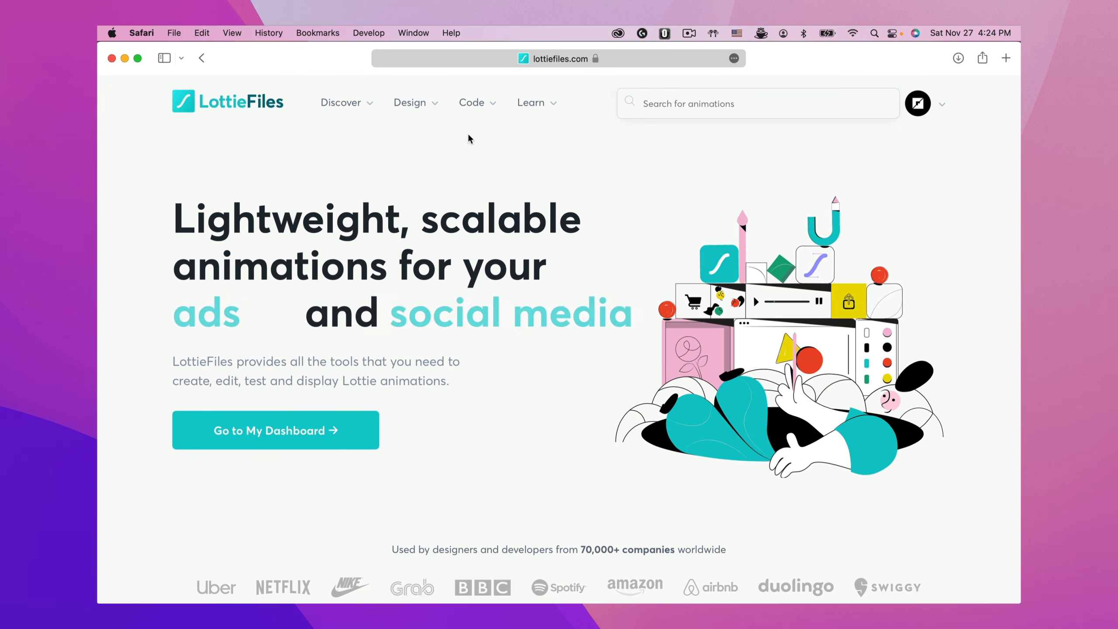
# Step: Open 'Create with Adobe After Effects' from the Design menu on LottieFiles
pyautogui.moveTo(430, 105)
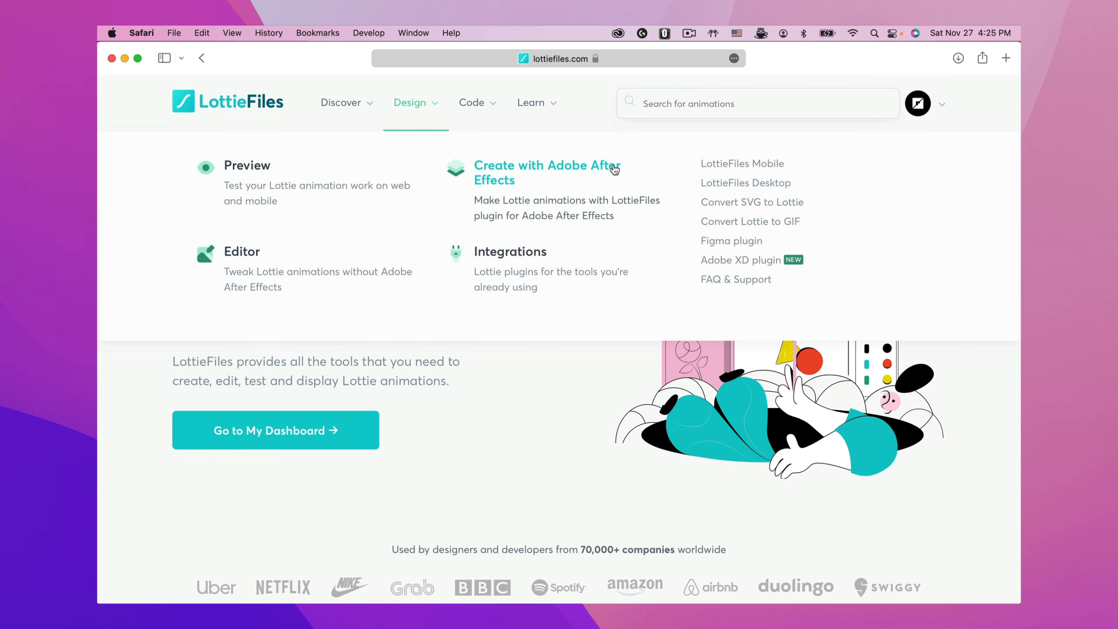
pyautogui.click(494, 174)
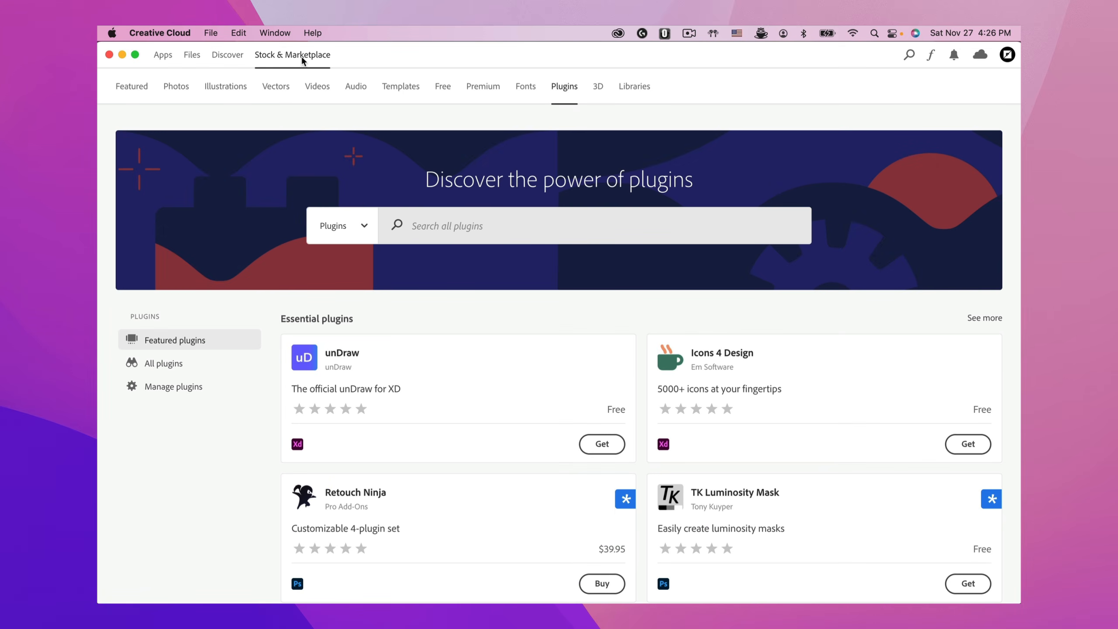
# Step: Search the Creative Cloud Plugins marketplace for 'lottie'
pyautogui.click(493, 227)
pyautogui.write('lottie')
pyautogui.press('Return')
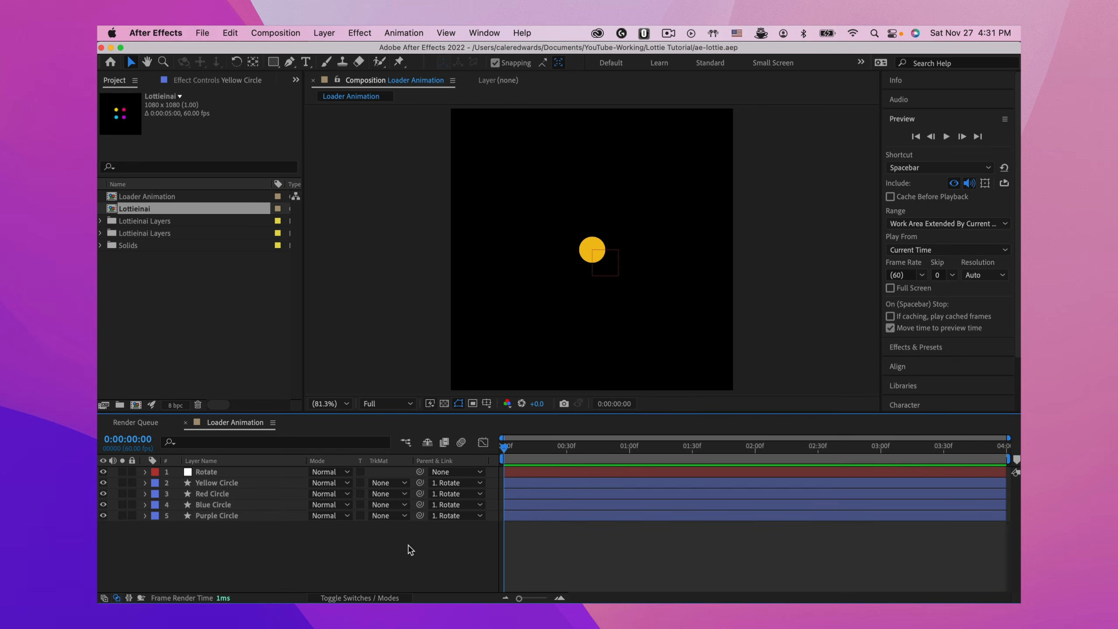
# Step: Launch the LottieFiles extension from Window > Extensions and close it after its warning
pyautogui.click(483, 32)
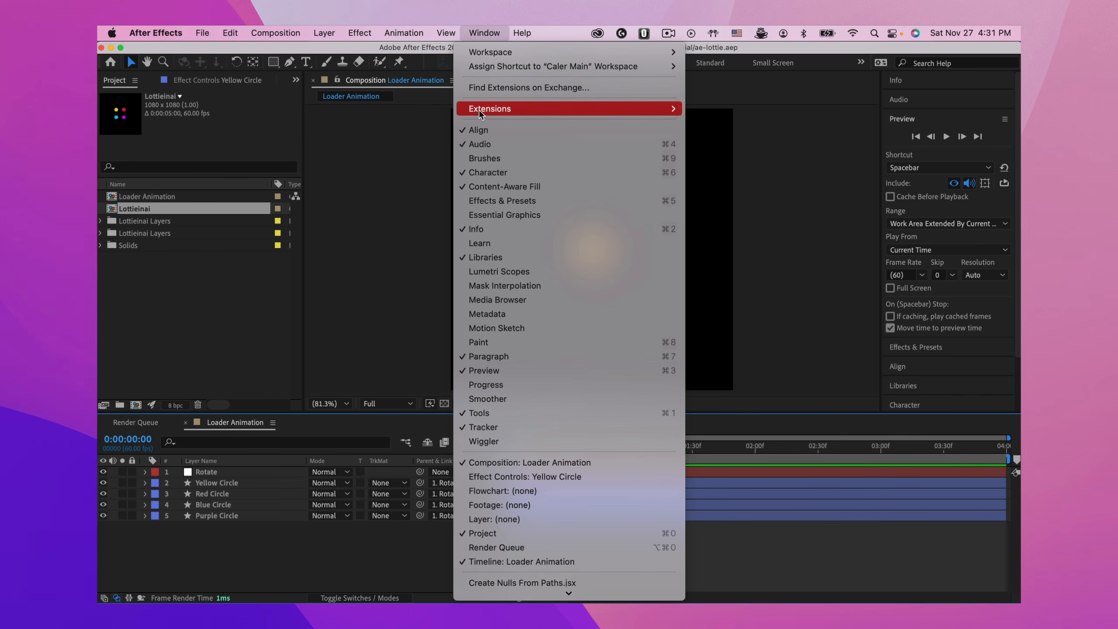
pyautogui.moveTo(613, 108)
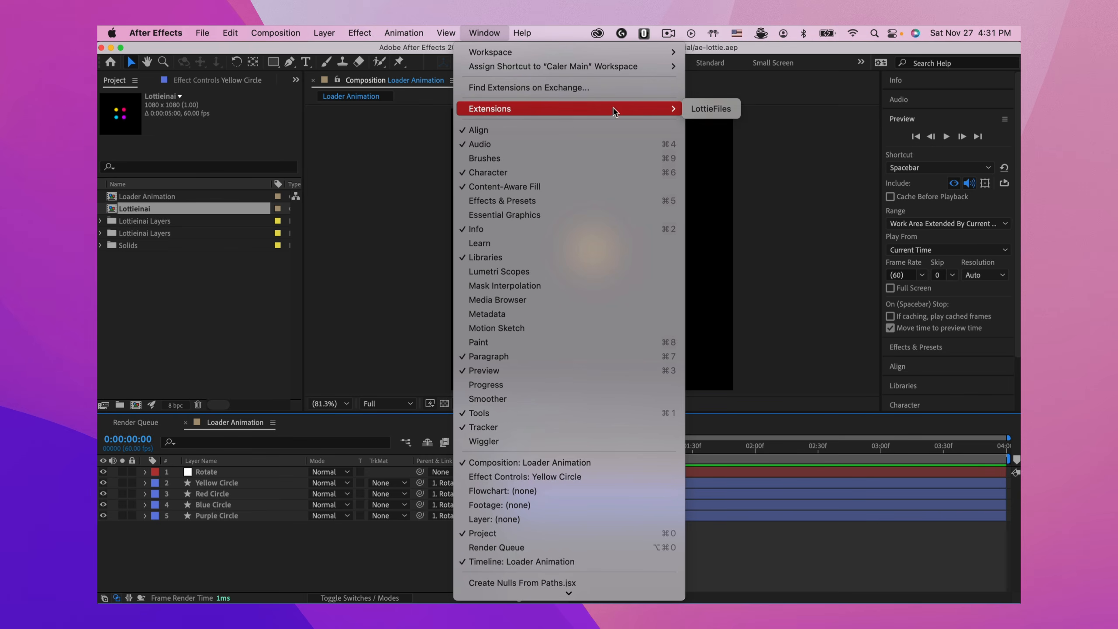
pyautogui.click(709, 110)
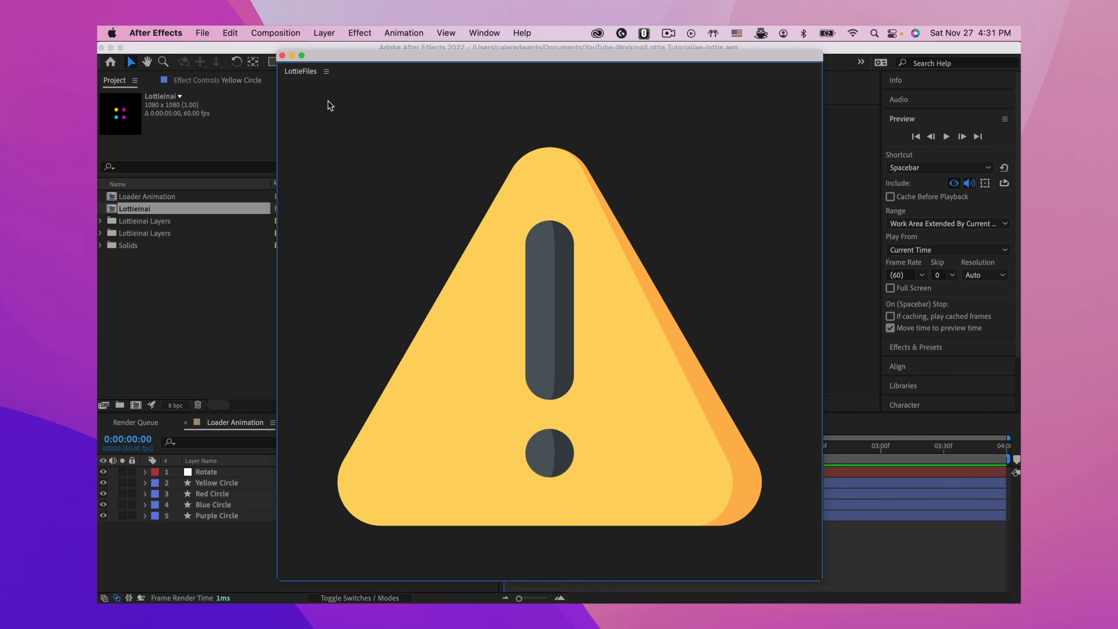
pyautogui.click(283, 56)
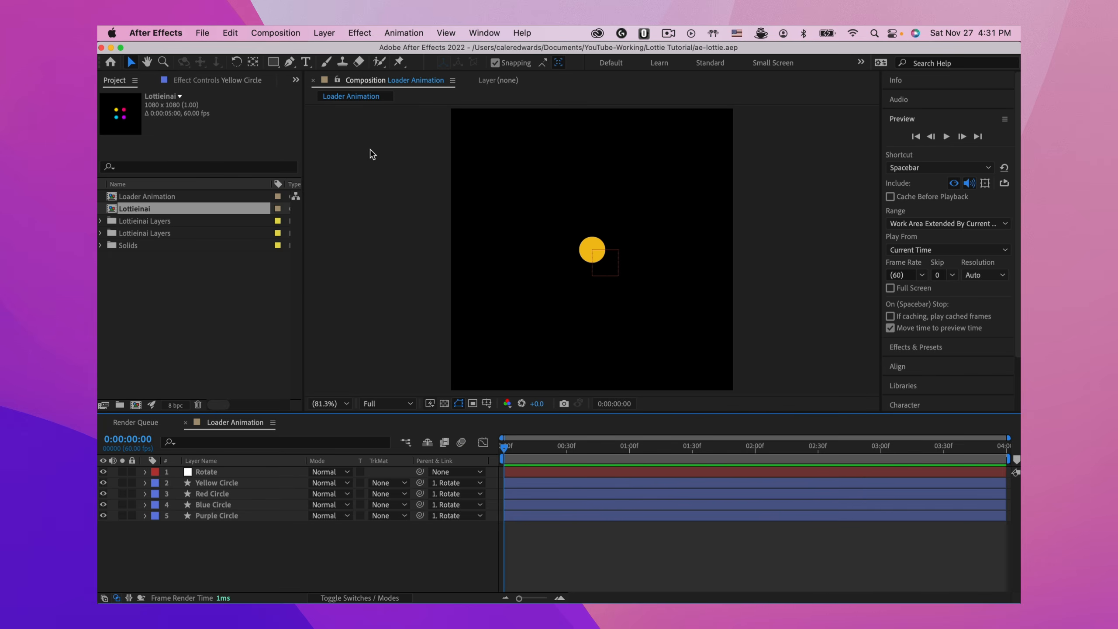
# Step: Enable Allow Scripts to Write Files and Access Network in Scripting & Expressions preferences
pyautogui.click(162, 32)
pyautogui.moveTo(164, 73)
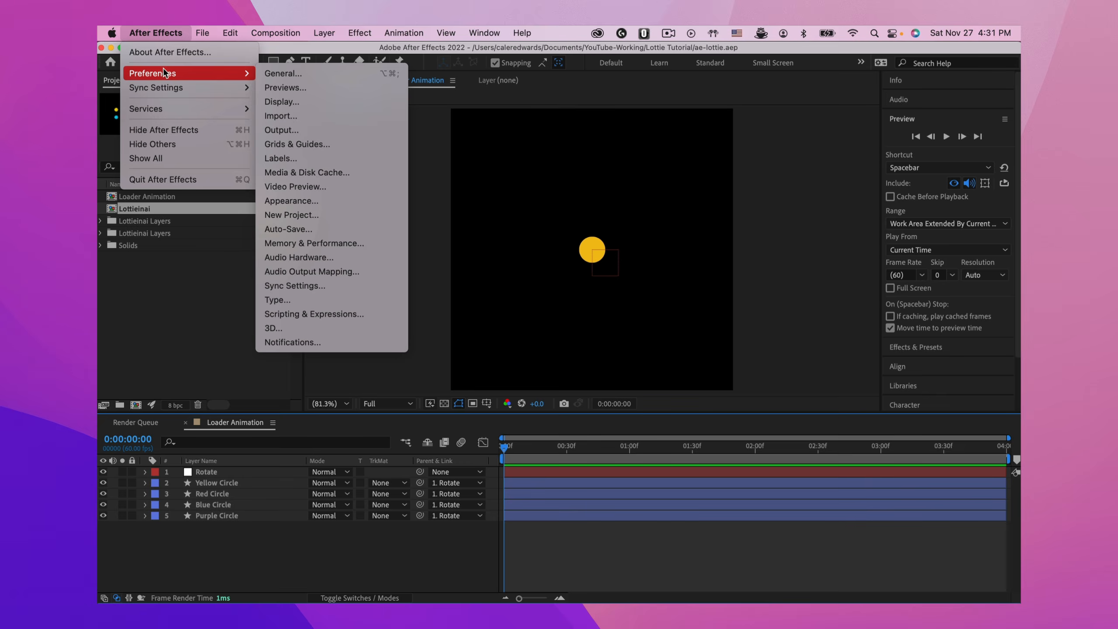
pyautogui.click(337, 314)
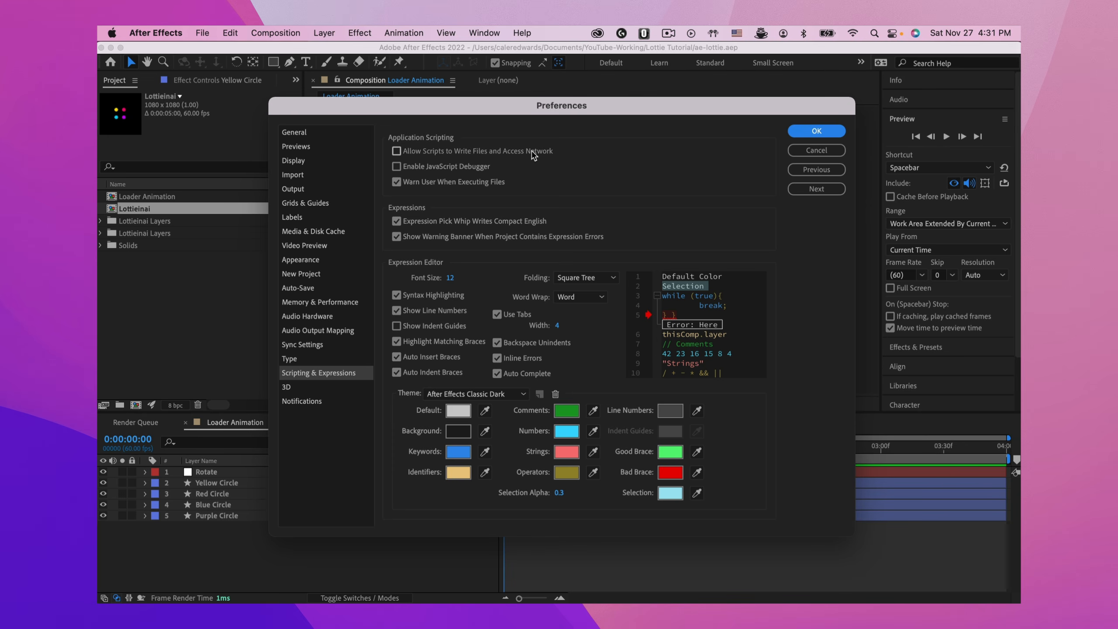
pyautogui.click(406, 152)
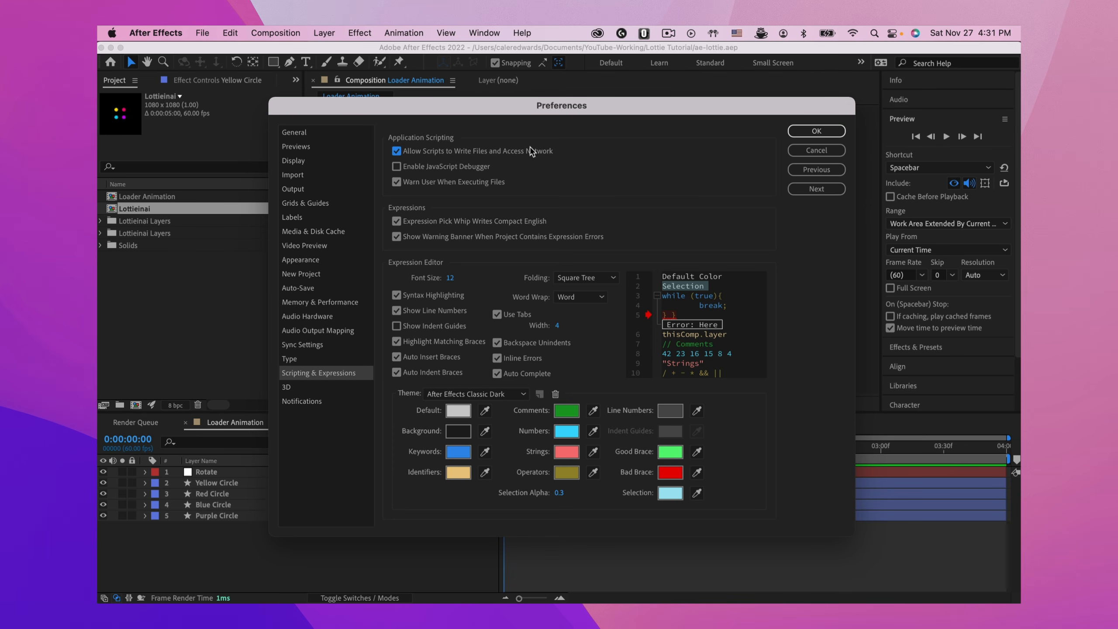
pyautogui.click(838, 131)
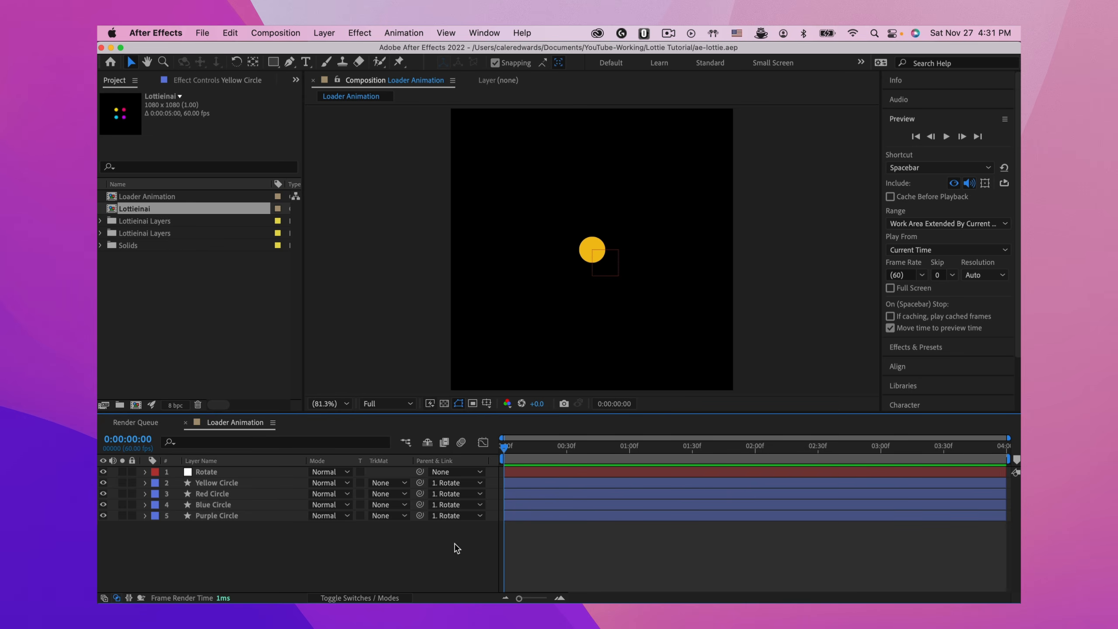
pyautogui.click(480, 33)
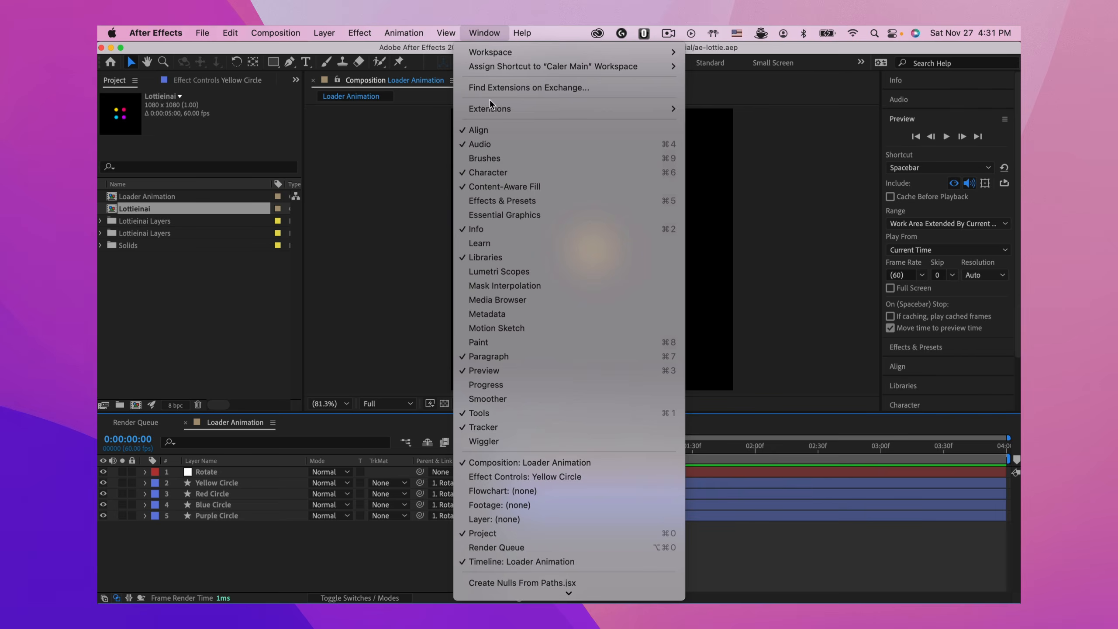
# Step: Open the LottieFiles panel and Loader Animation's export settings with Expressions expanded
pyautogui.moveTo(490, 108)
pyautogui.click(707, 108)
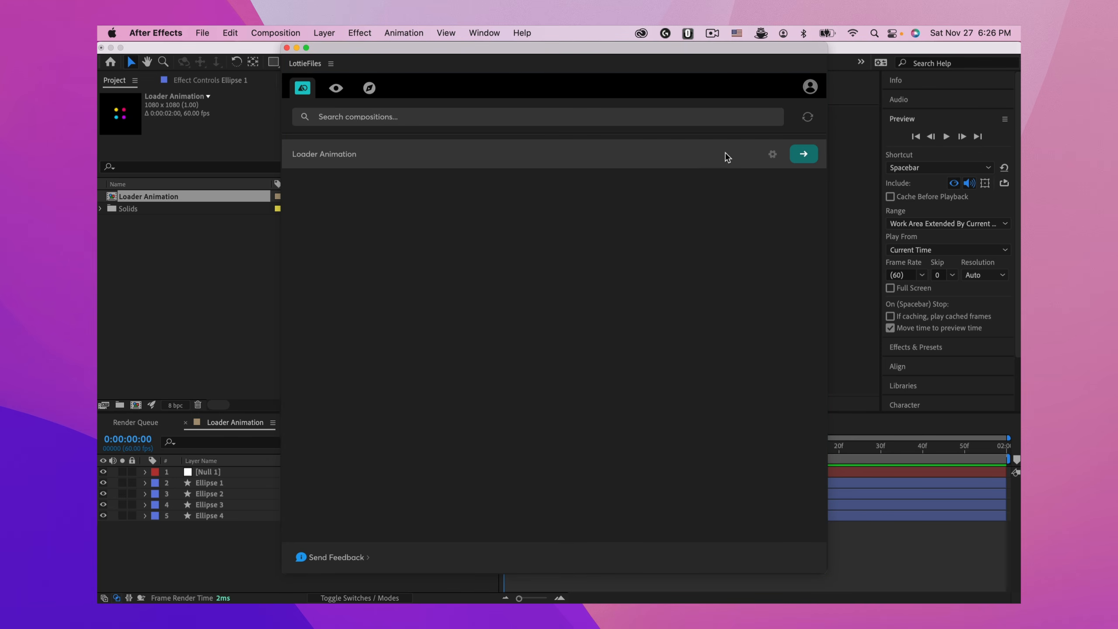
pyautogui.click(771, 155)
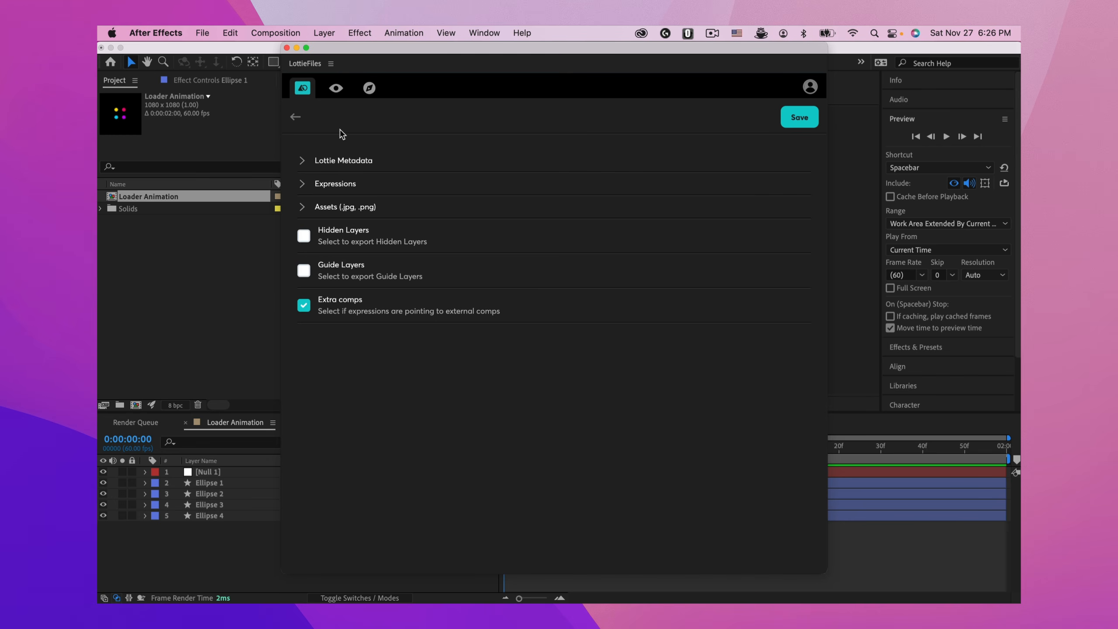
pyautogui.click(297, 185)
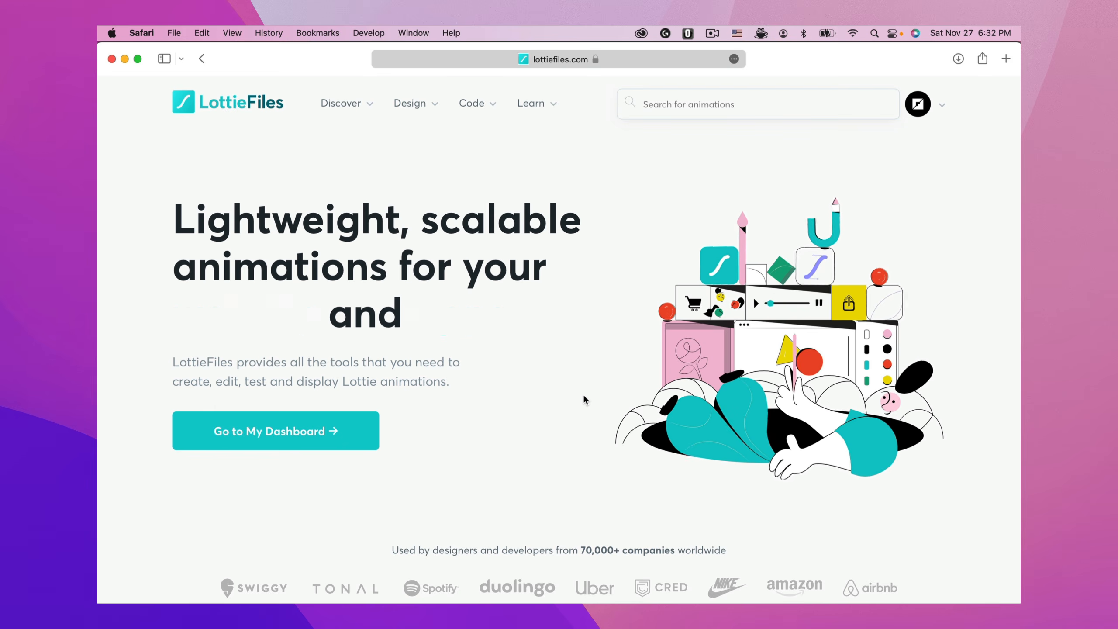
# Step: Open the 'Create with Adobe After Effects' page and scroll to the Supported Features table
pyautogui.moveTo(411, 103)
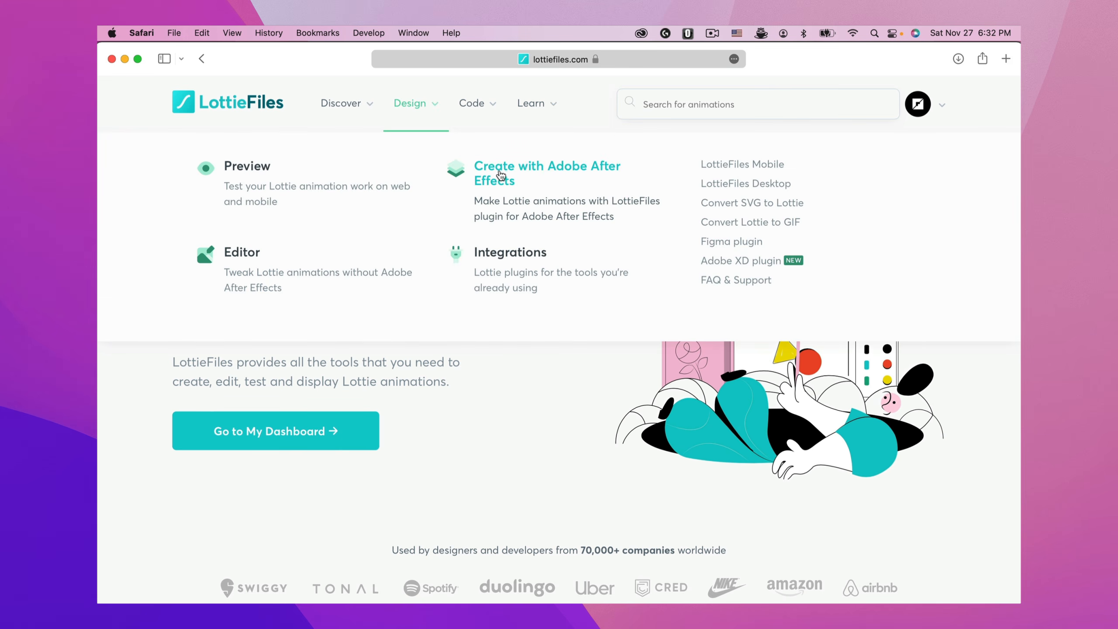
pyautogui.click(494, 174)
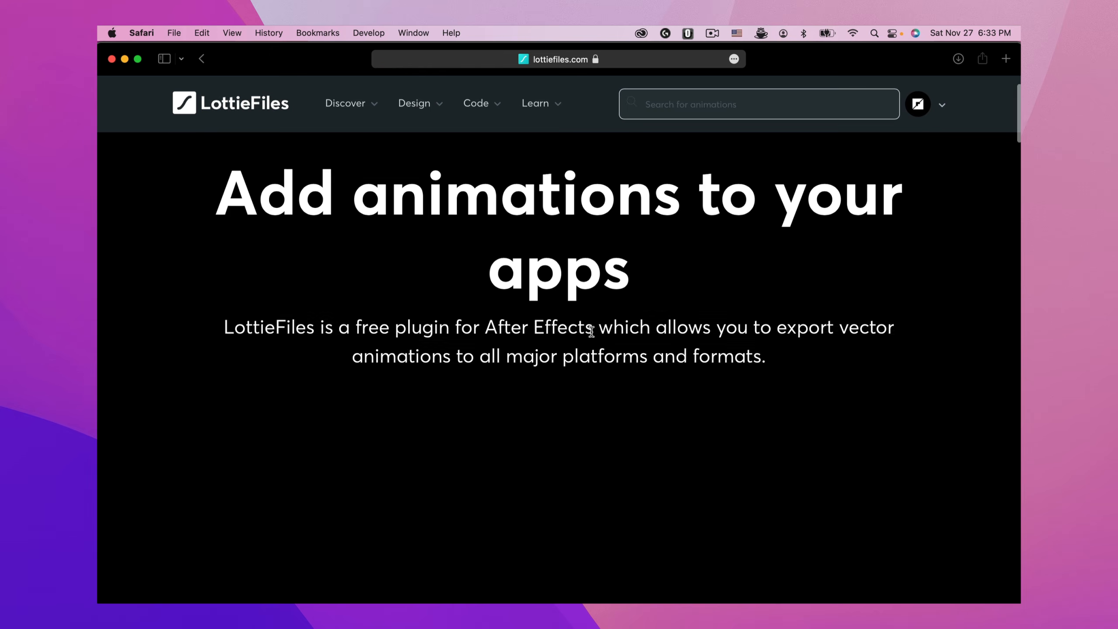
pyautogui.scroll(-15, 592, 332)
pyautogui.scroll(-15, 595, 332)
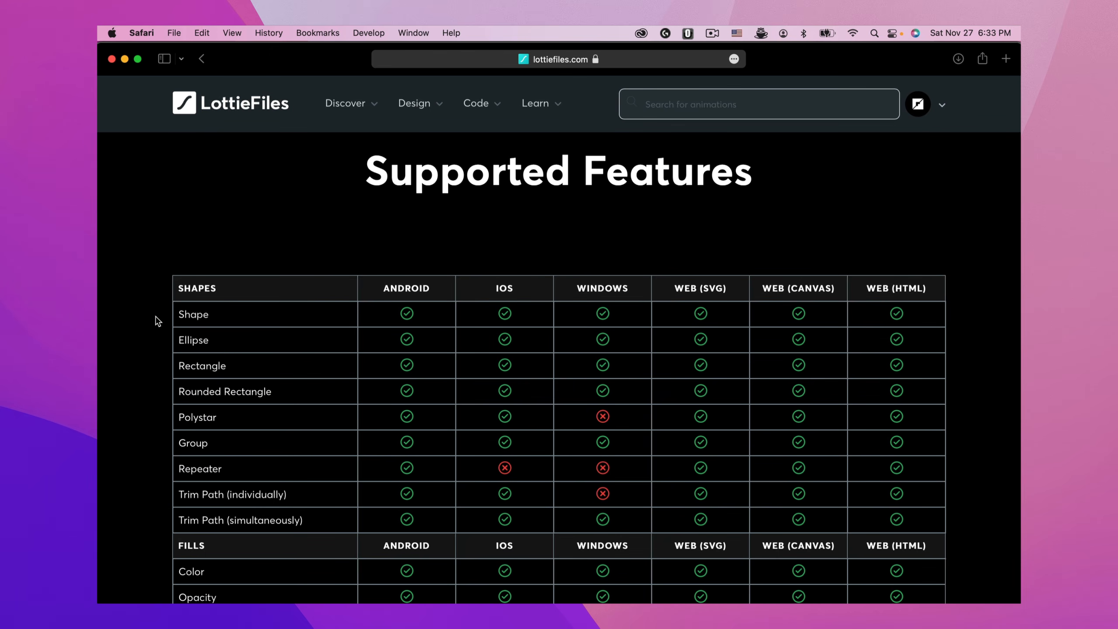
pyautogui.scroll(-3, 422, 347)
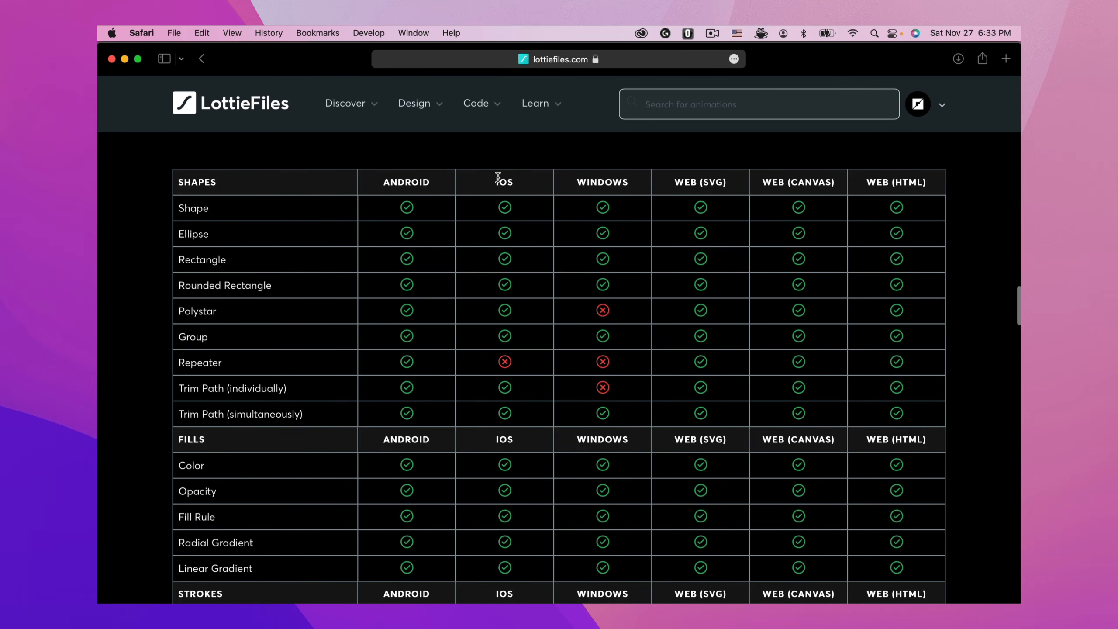
pyautogui.scroll(-20, 504, 291)
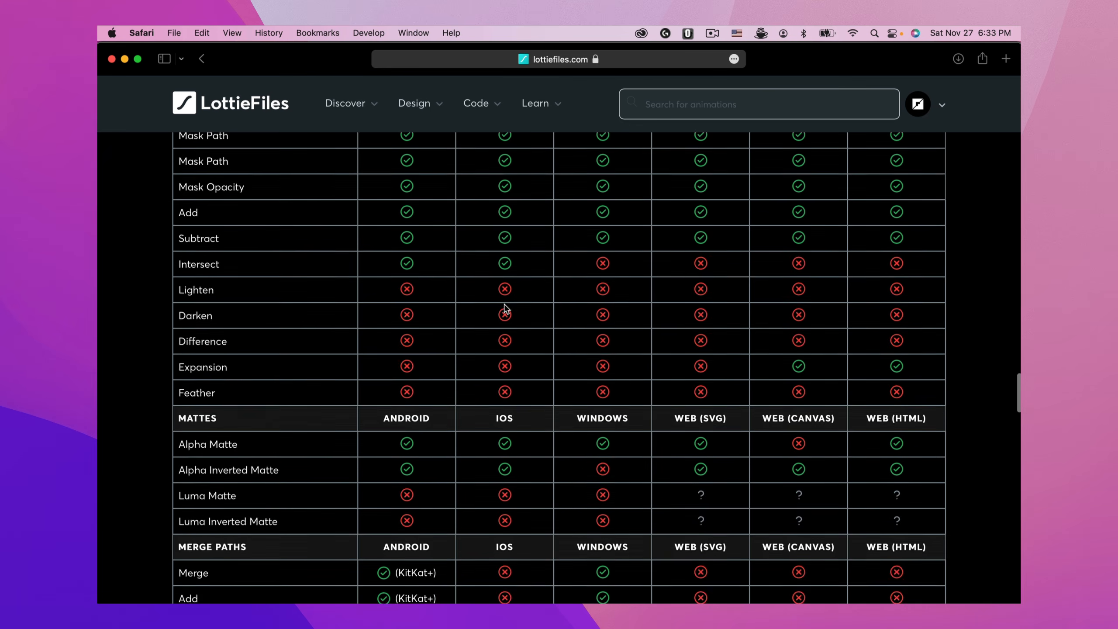
pyautogui.scroll(-15, 505, 307)
# Step: Check the Expressions row support and highlight the iOS heading in the OTHER section
pyautogui.moveTo(232, 298); pyautogui.dragTo(178, 296)
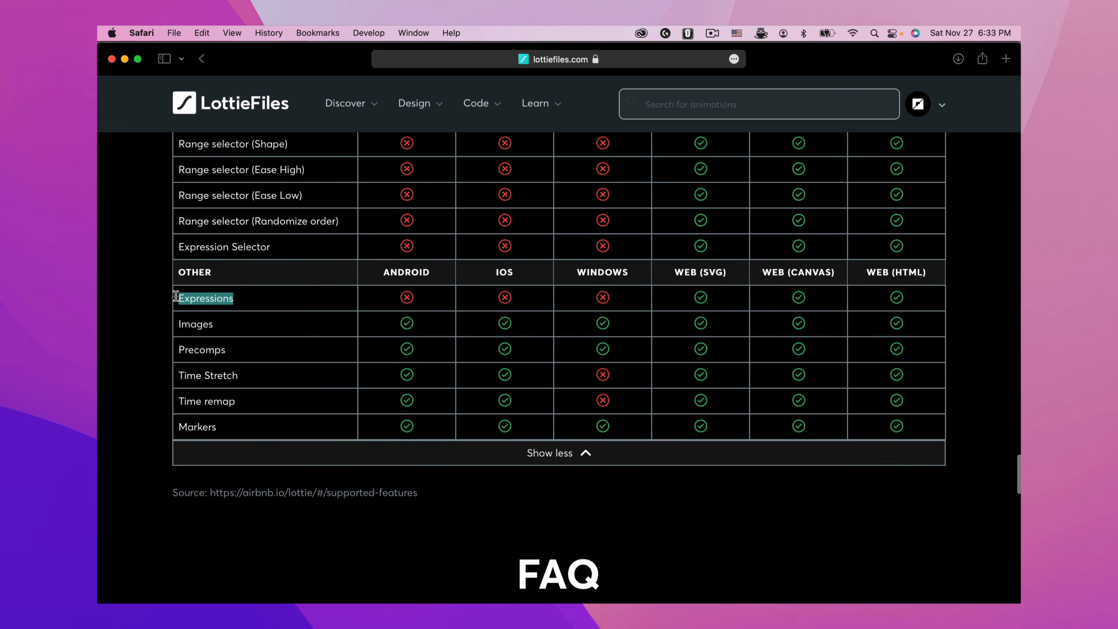
pyautogui.scroll(2, 176, 299)
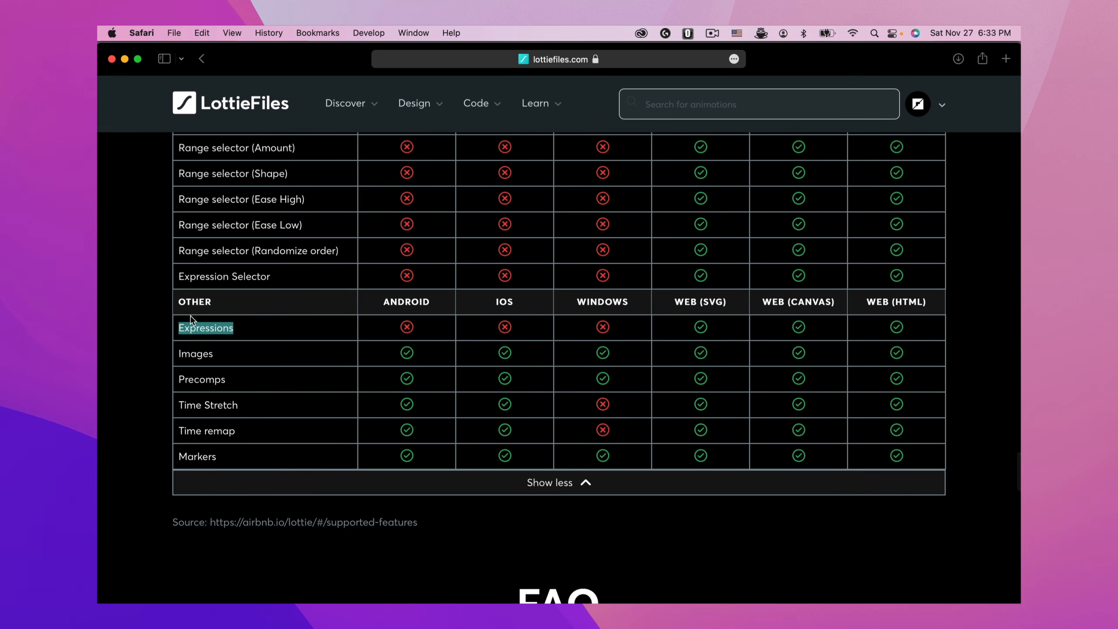
pyautogui.click(519, 304)
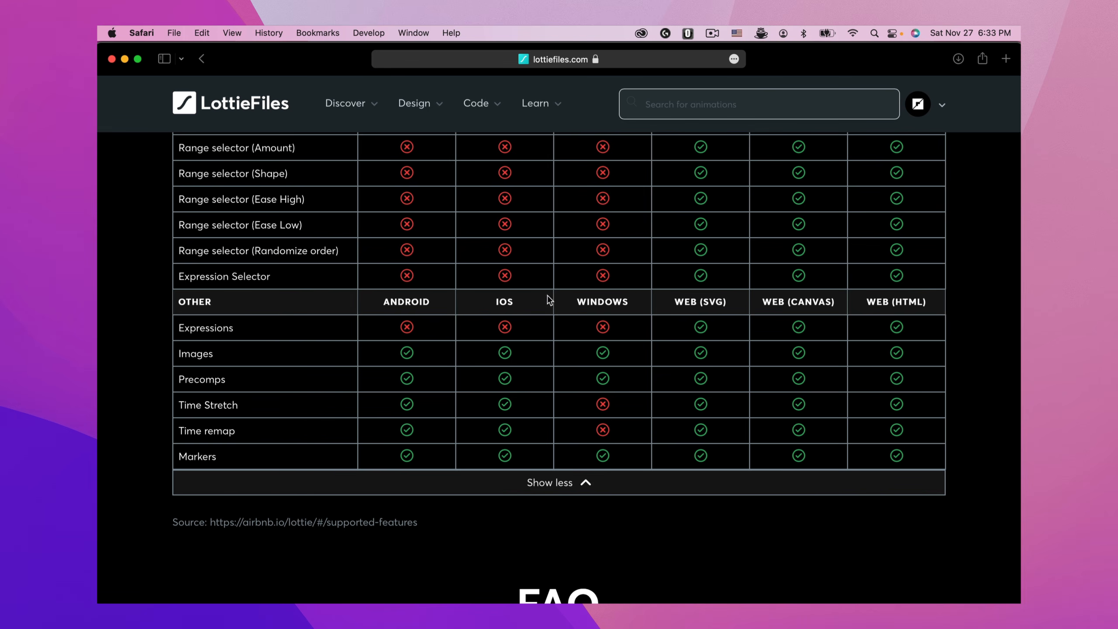
pyautogui.moveTo(533, 305); pyautogui.dragTo(476, 298)
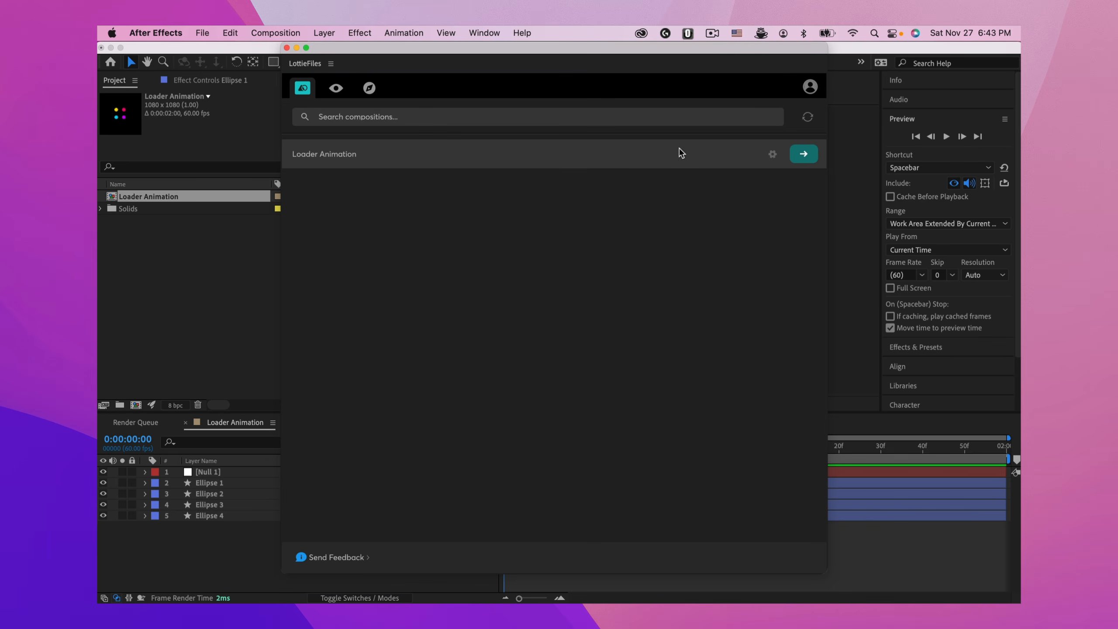
# Step: Save Loader Animation as Lottie JSON 'Loader-Animation.json' in the Lottie Tutorial folder
pyautogui.click(808, 161)
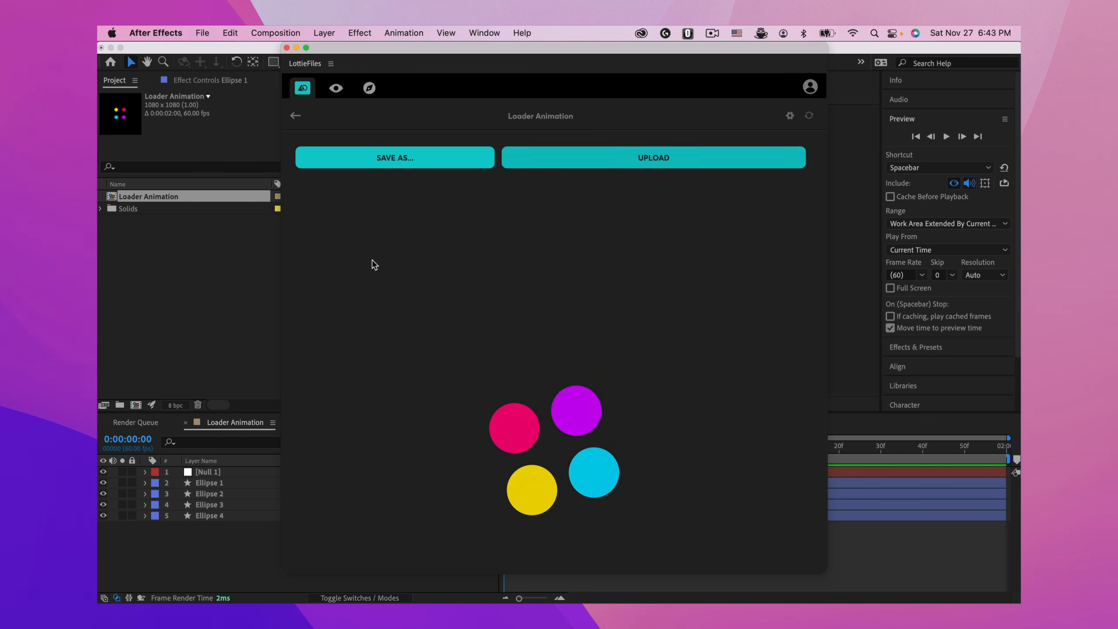
pyautogui.click(394, 157)
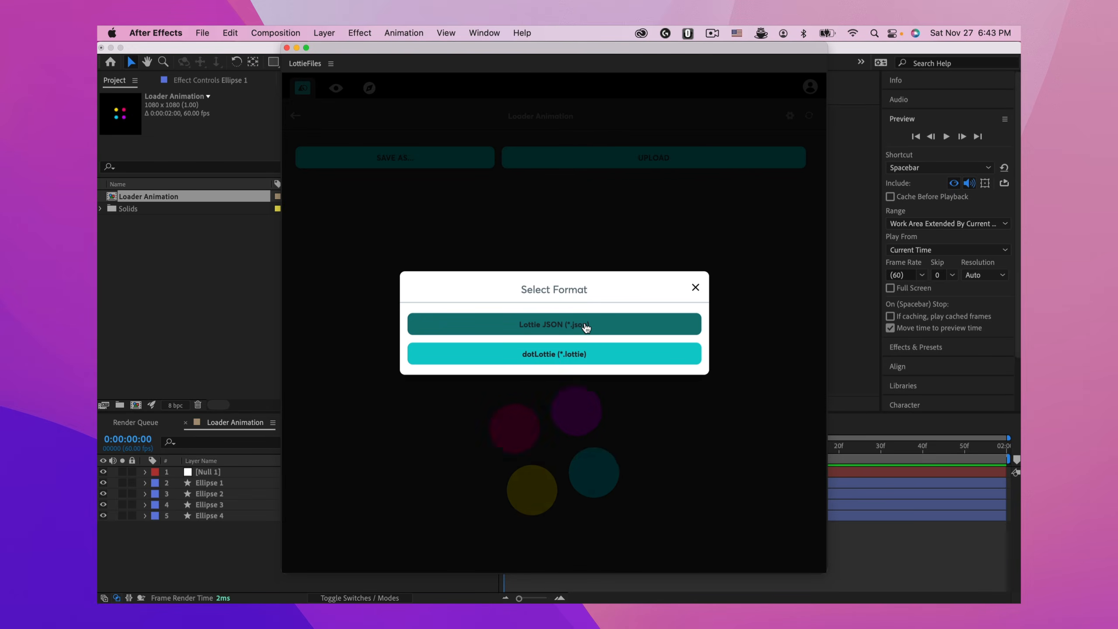
pyautogui.click(597, 325)
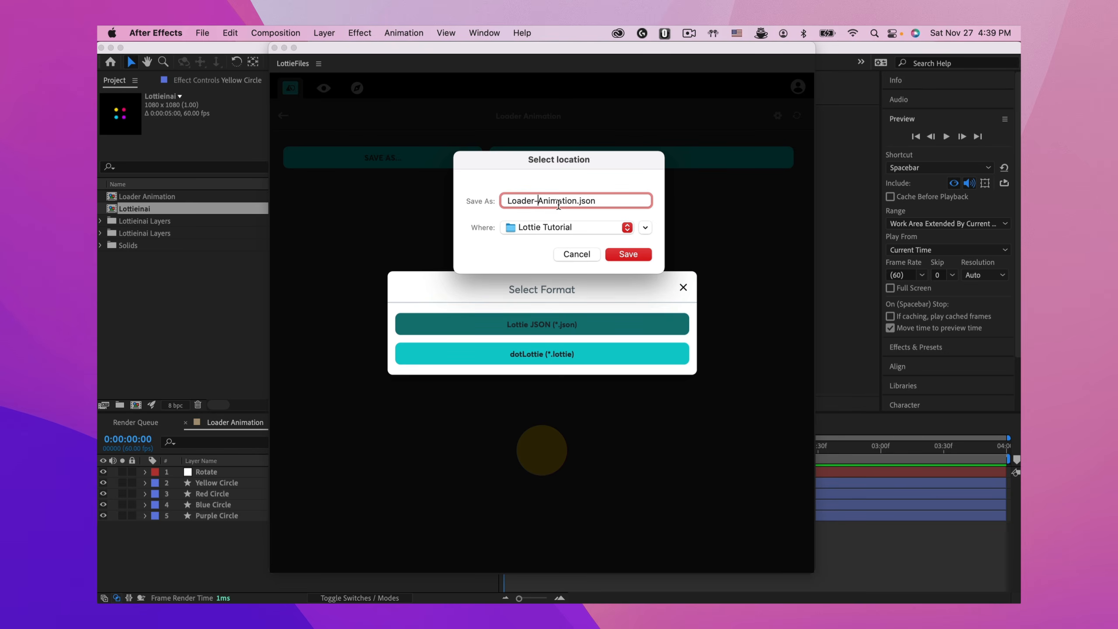
pyautogui.click(612, 199)
pyautogui.click(628, 254)
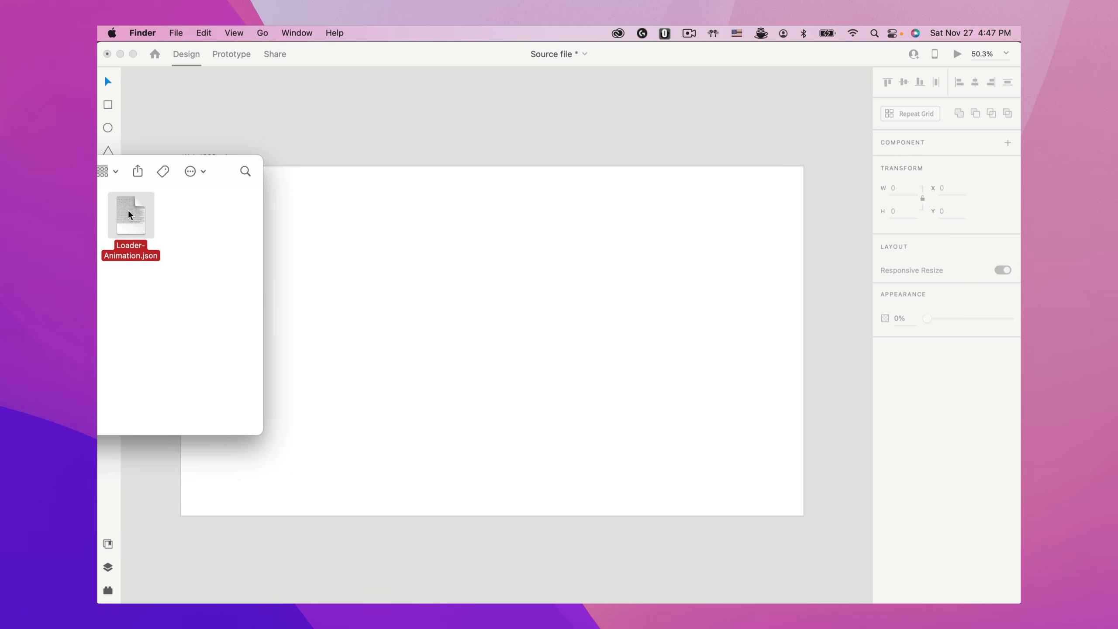
pyautogui.moveTo(129, 215); pyautogui.dragTo(580, 322)
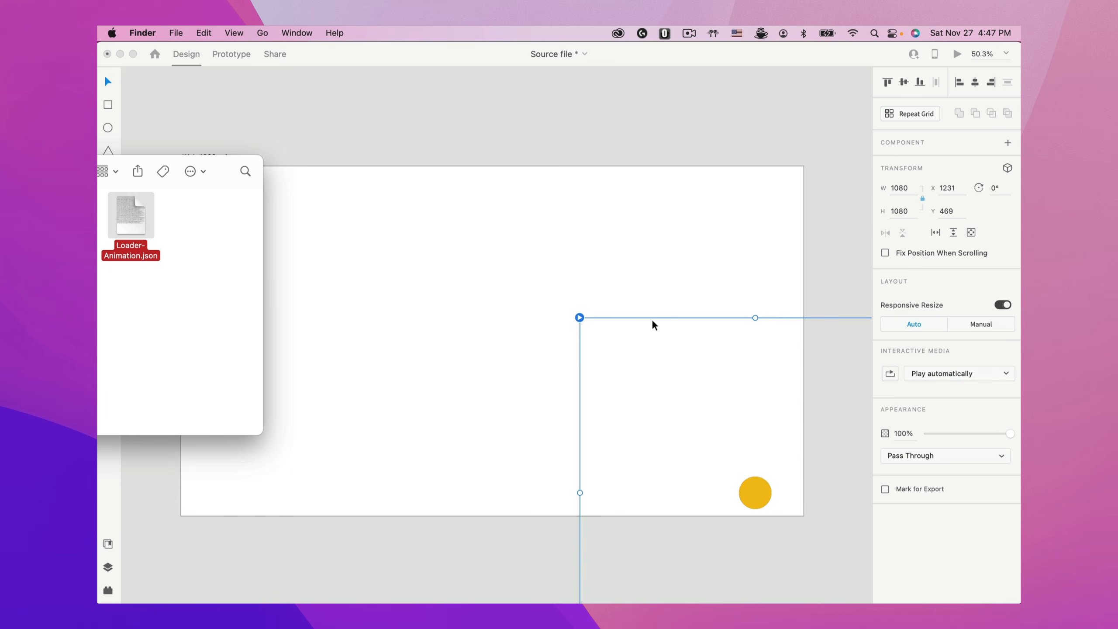
# Step: Align the Lottie to the middle and centre of Web 1920 – 1, then preview it
pyautogui.click(748, 489)
pyautogui.moveTo(712, 473); pyautogui.dragTo(484, 339)
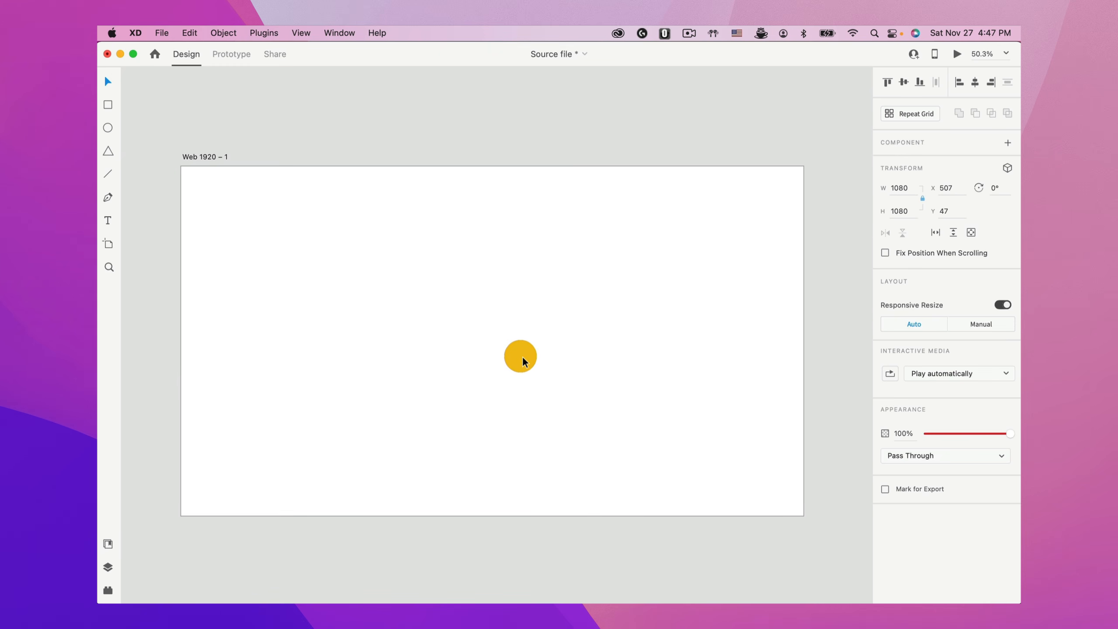
pyautogui.click(903, 83)
pyautogui.click(975, 82)
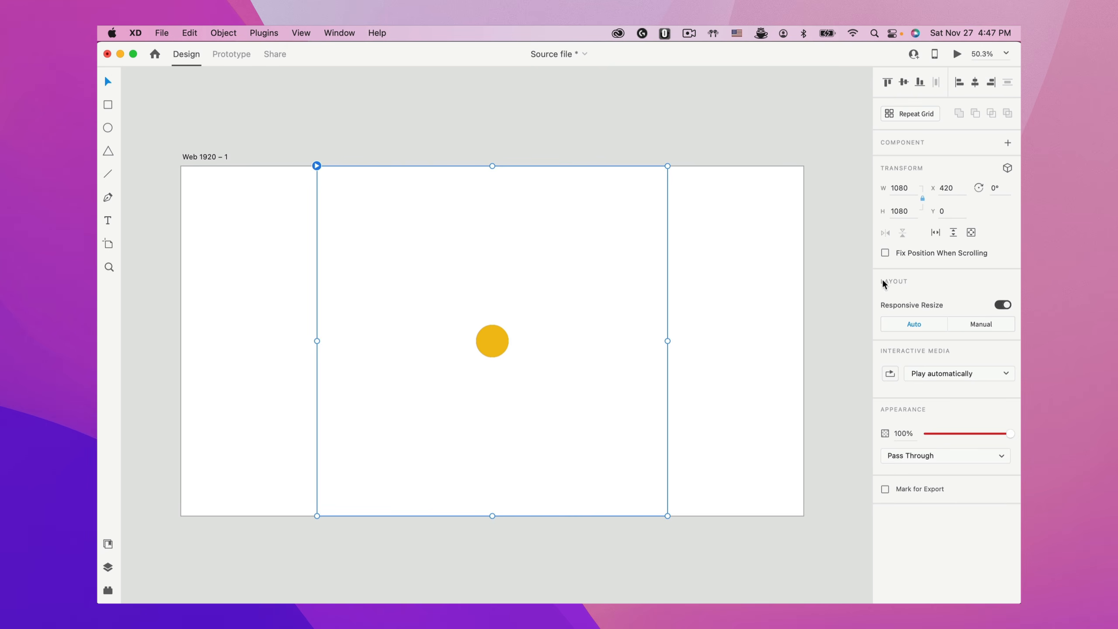
pyautogui.click(956, 53)
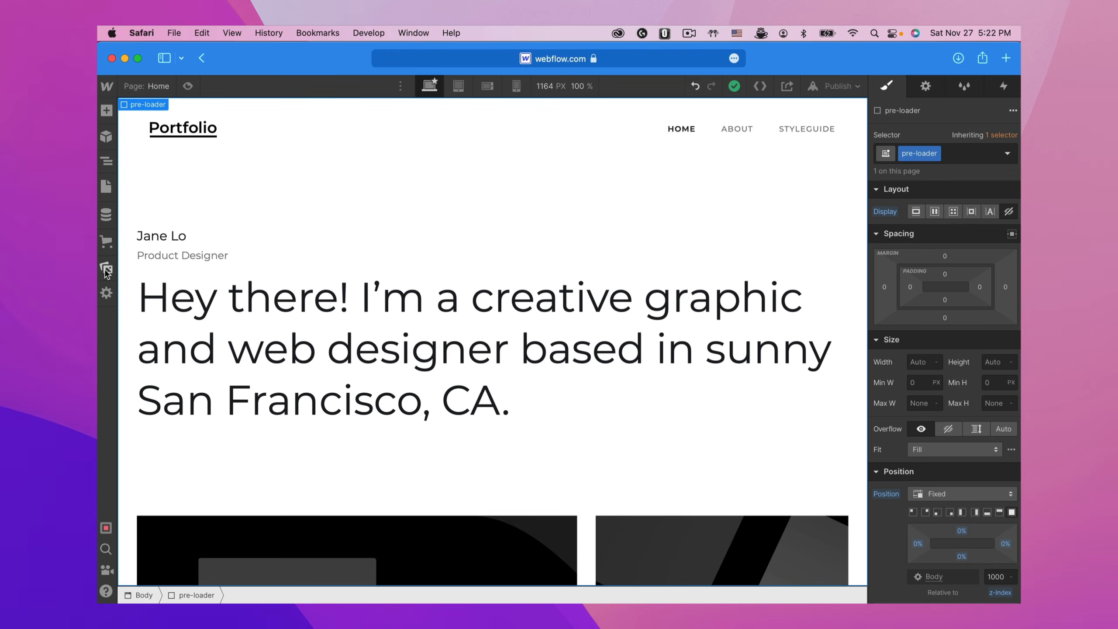
# Step: Start uploading Loader-Animation.json to the site's Assets, then cancel without adding it
pyautogui.click(106, 267)
pyautogui.click(265, 141)
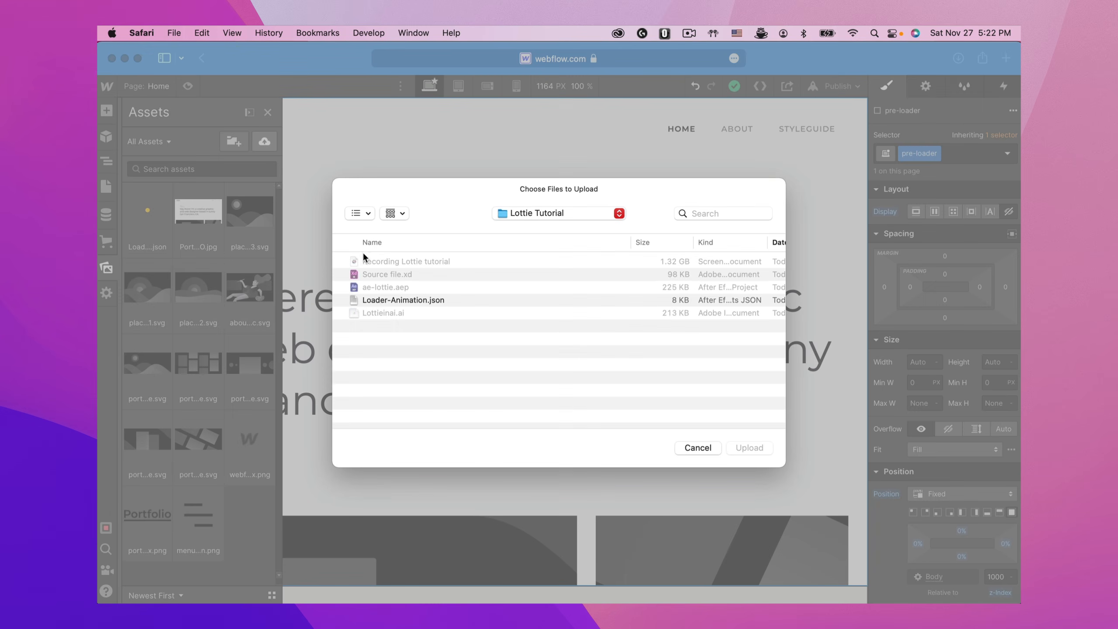
pyautogui.click(382, 300)
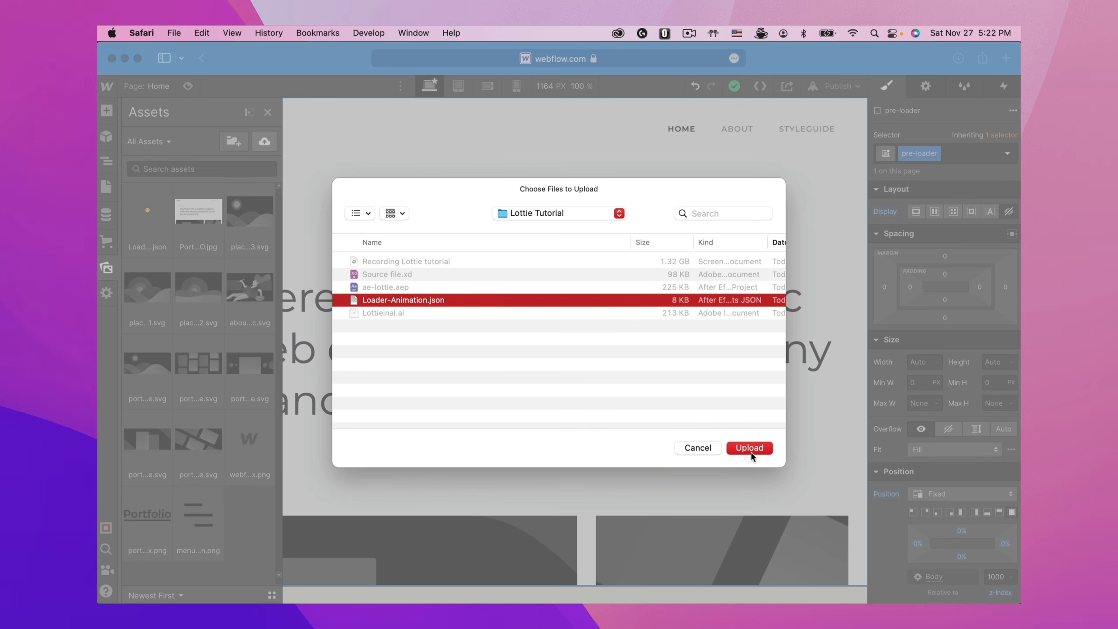
pyautogui.click(700, 448)
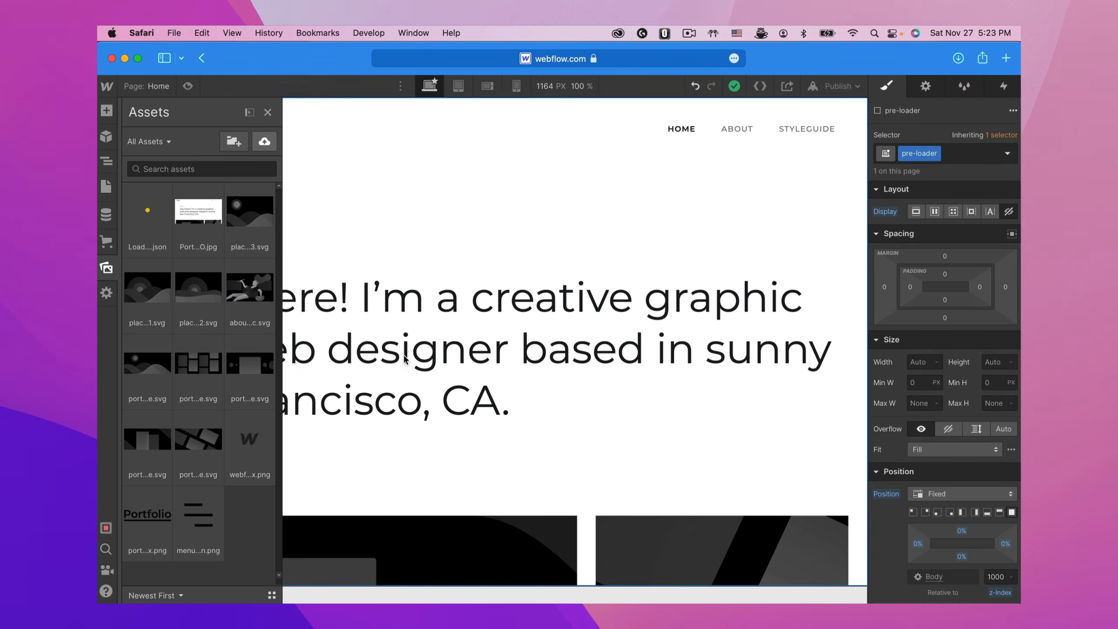
# Step: Select the Lottie Animation inside pre-loader in Navigator, then open the published live site
pyautogui.click(106, 161)
pyautogui.click(131, 151)
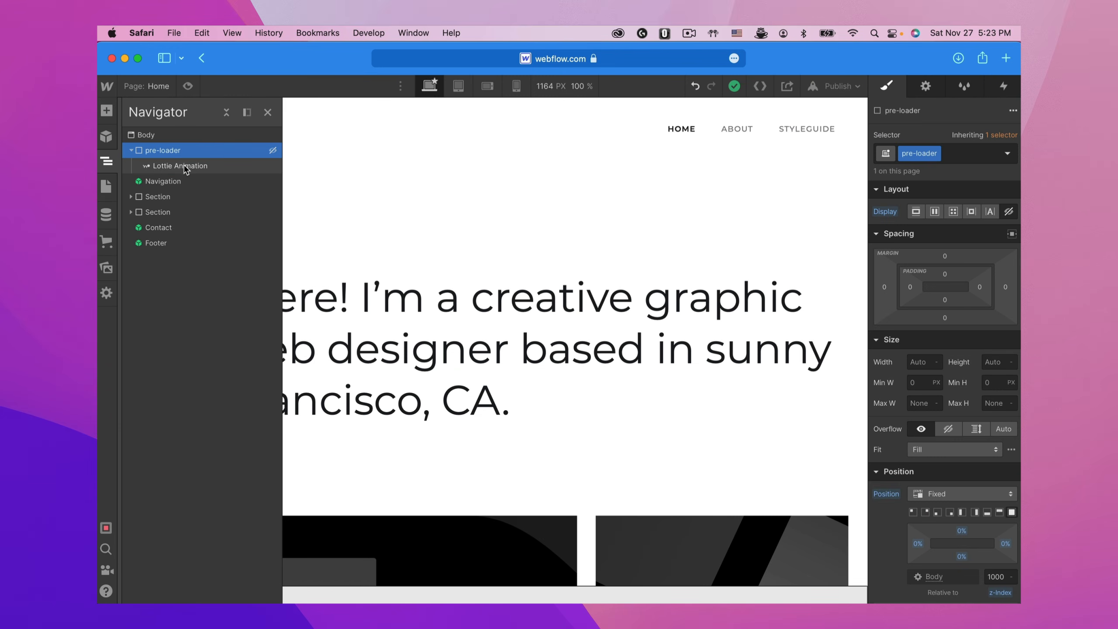
pyautogui.click(198, 168)
pyautogui.click(841, 86)
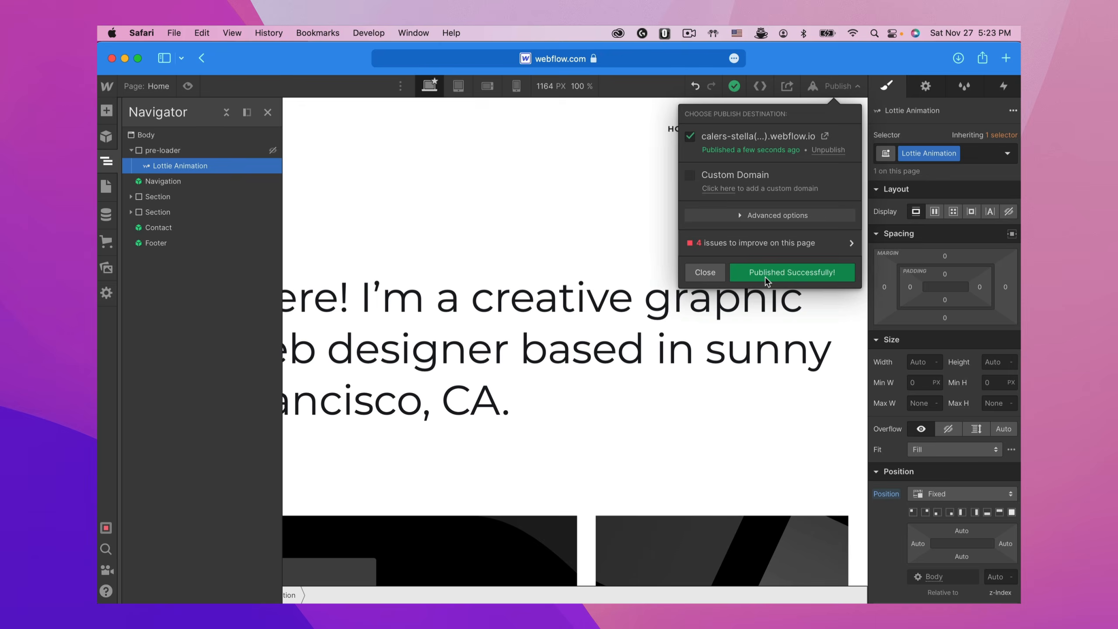
pyautogui.click(825, 136)
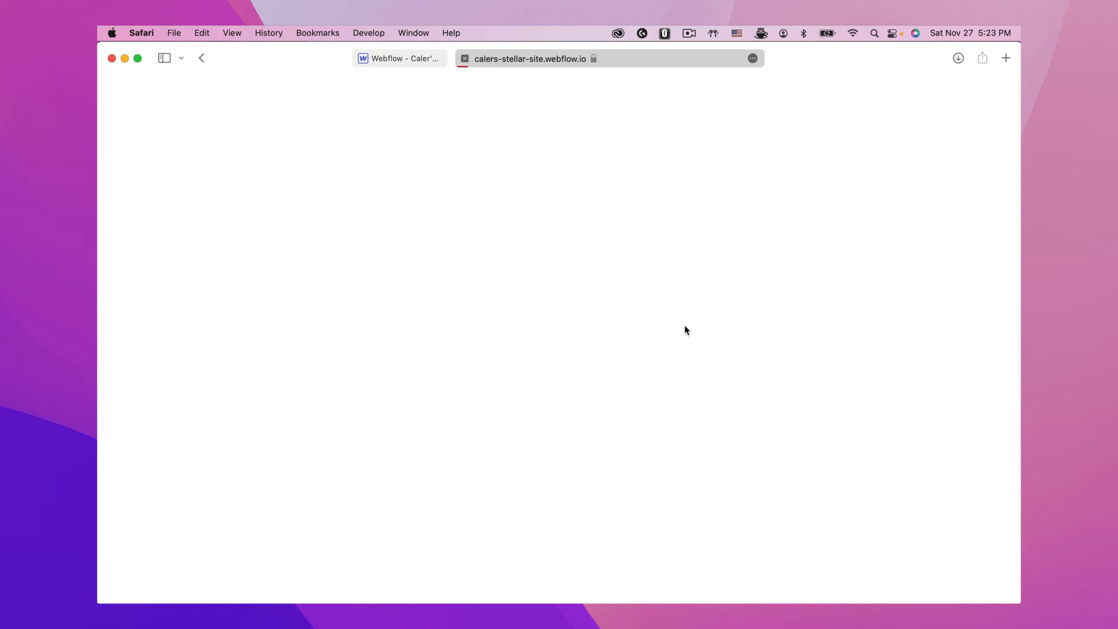